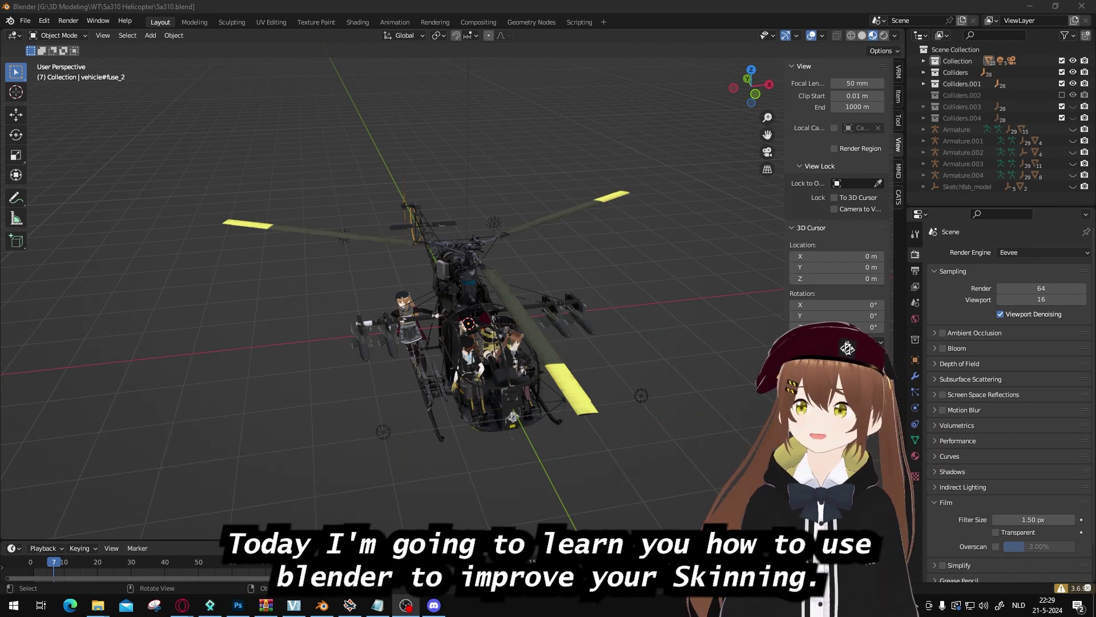
{"action": "middle_click_drag", "start_coordinate": [378, 283], "coordinate": [579, 384]}
{"action": "scroll", "coordinate": [472, 283], "scroll_direction": "up", "scroll_amount": 3}
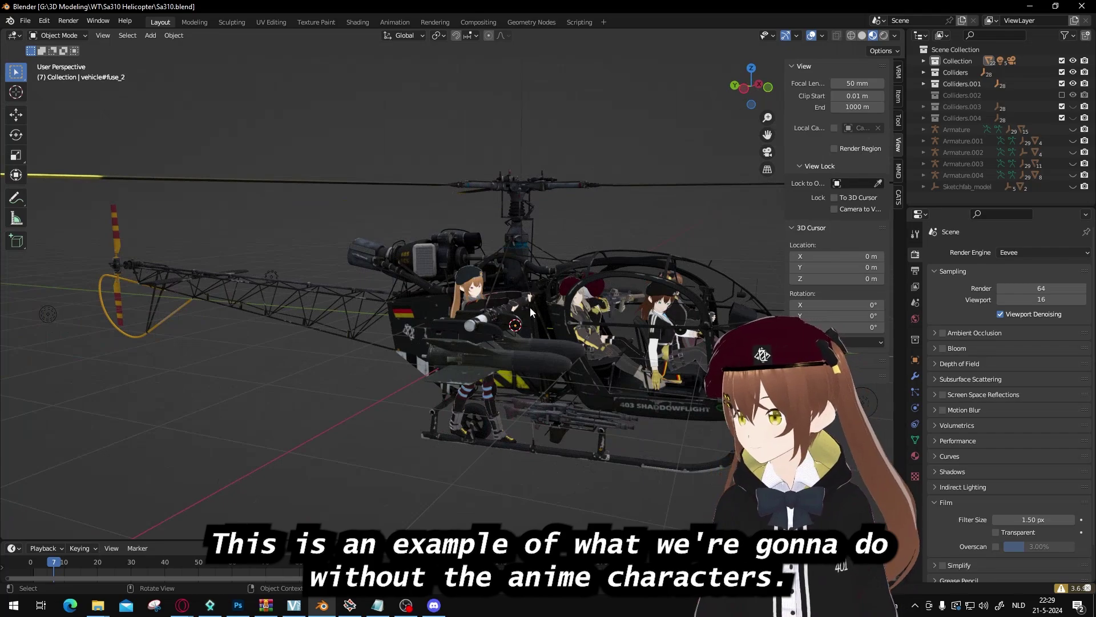
{"action": "middle_click_drag", "start_coordinate": [530, 307], "coordinate": [657, 313]}
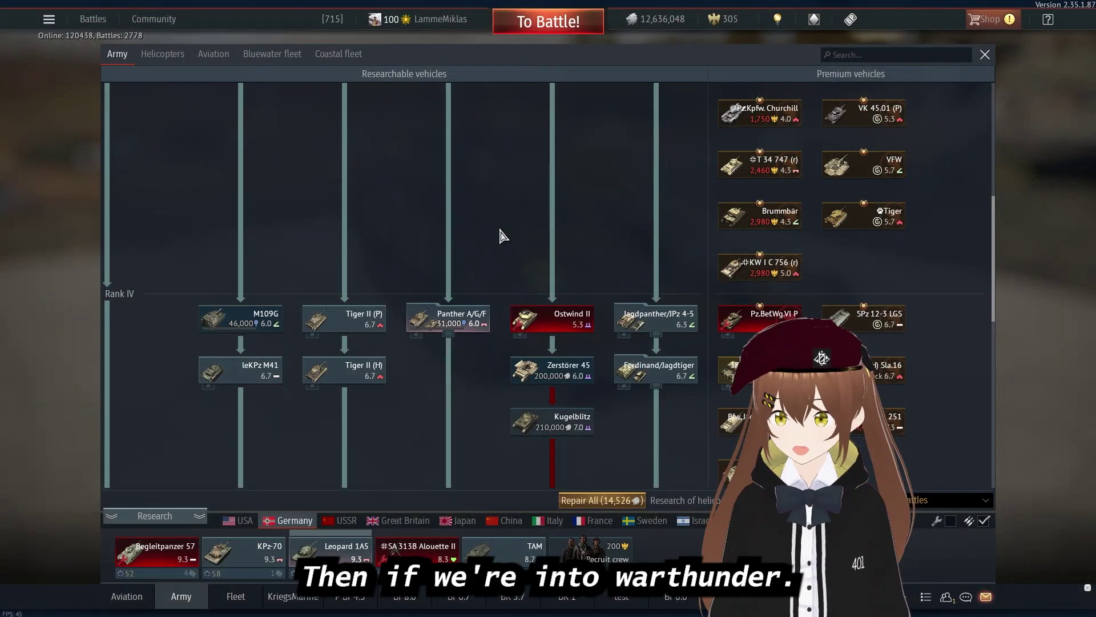
Step: In War Thunder, open the Panther A's customization from the German army research tree and create a user skin sample for it
{"action": "scroll", "coordinate": [501, 236], "scroll_direction": "up", "scroll_amount": 5}
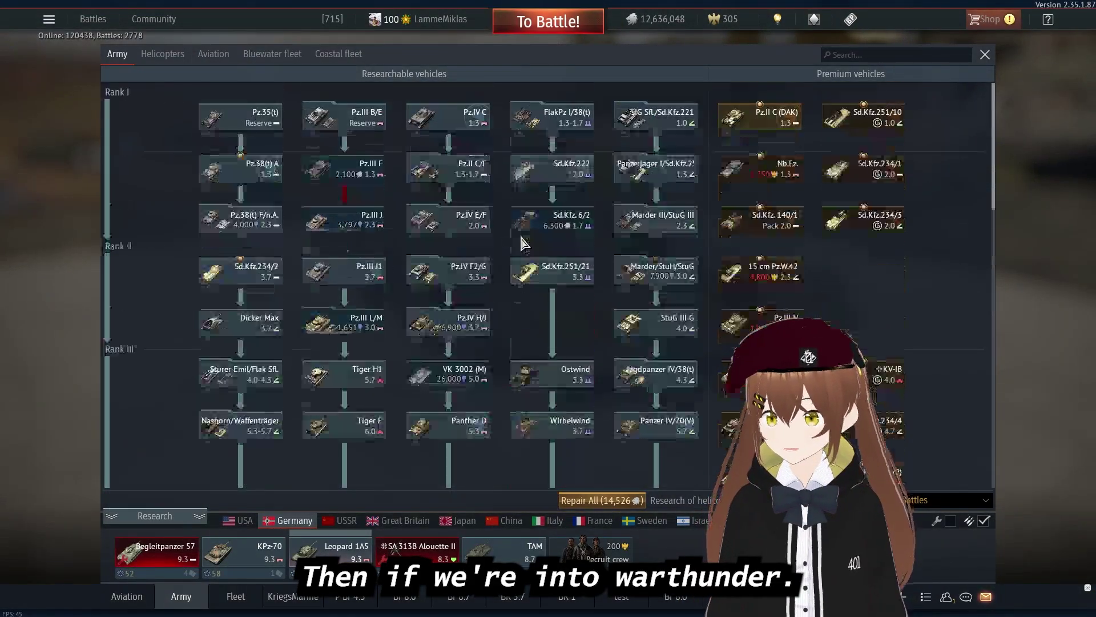
{"action": "scroll", "coordinate": [385, 291], "scroll_direction": "down", "scroll_amount": 2}
{"action": "scroll", "coordinate": [385, 291], "scroll_direction": "down", "scroll_amount": 3}
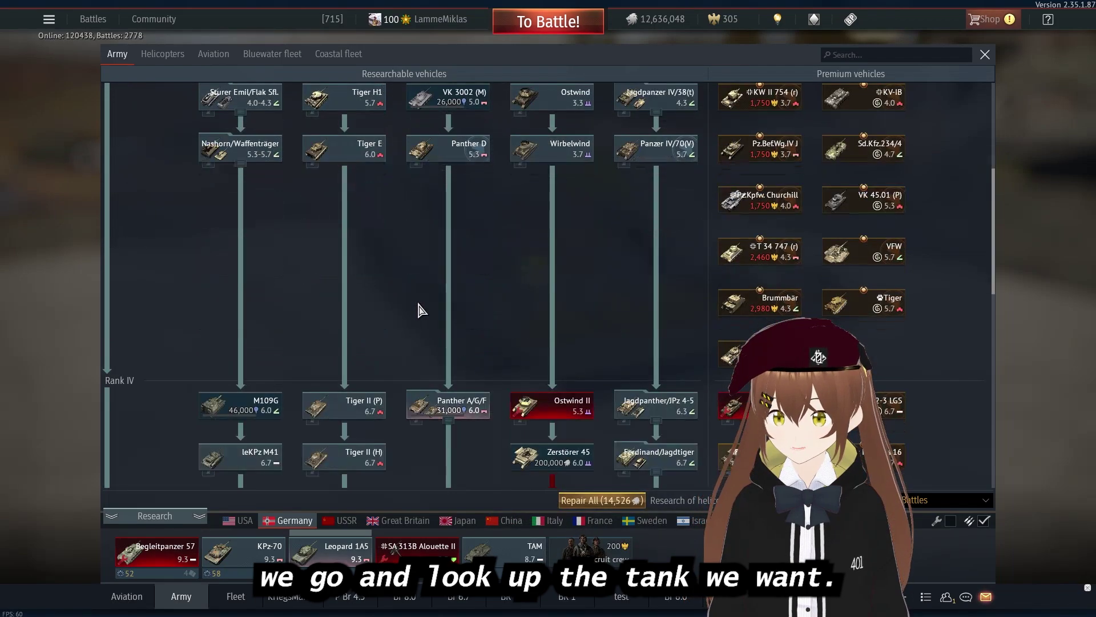
{"action": "left_click", "coordinate": [474, 400]}
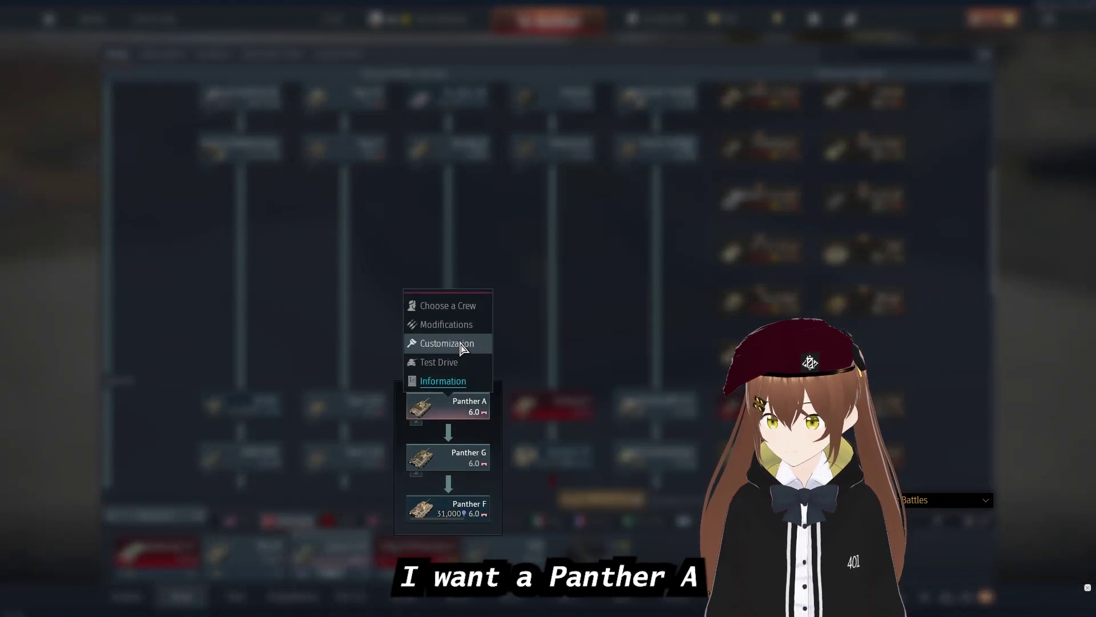
{"action": "left_click", "coordinate": [457, 323]}
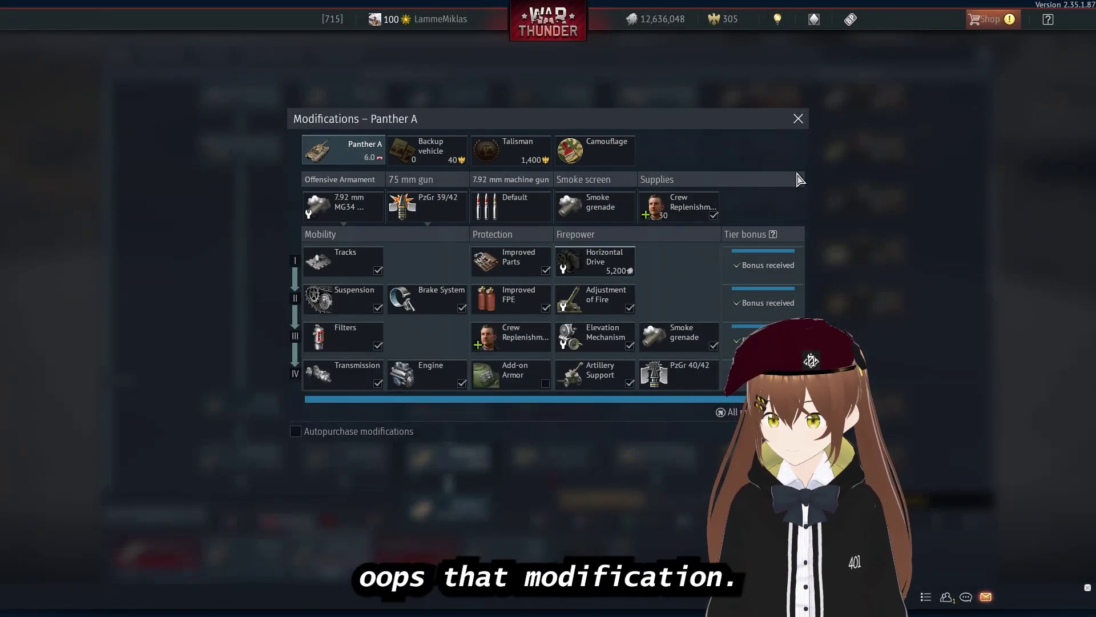
{"action": "left_click", "coordinate": [796, 114]}
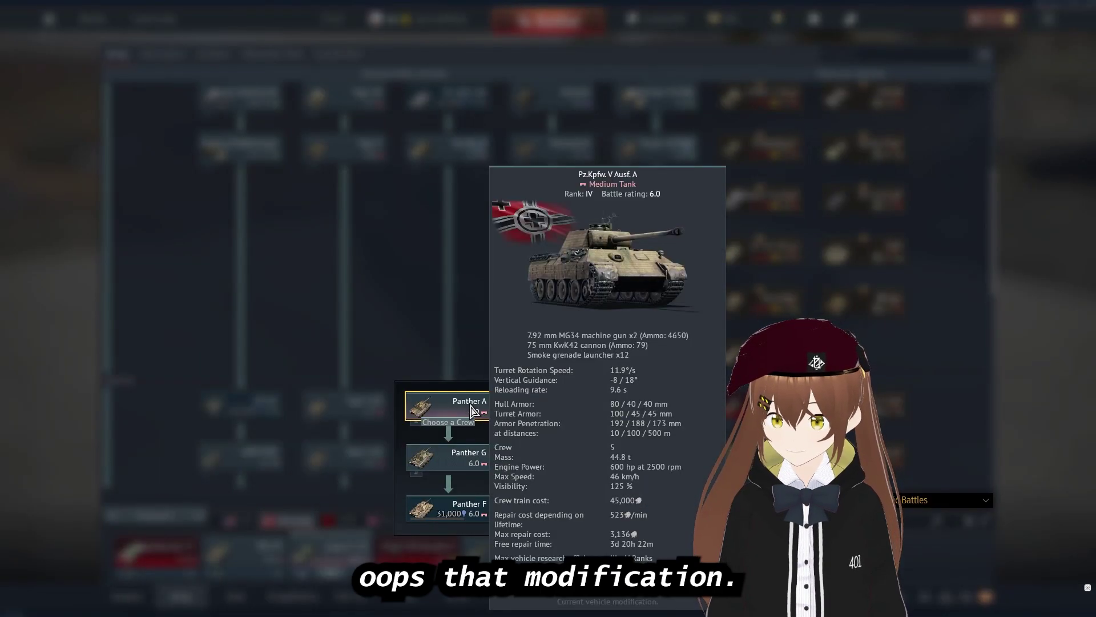
{"action": "left_click", "coordinate": [457, 405]}
{"action": "left_click", "coordinate": [455, 342]}
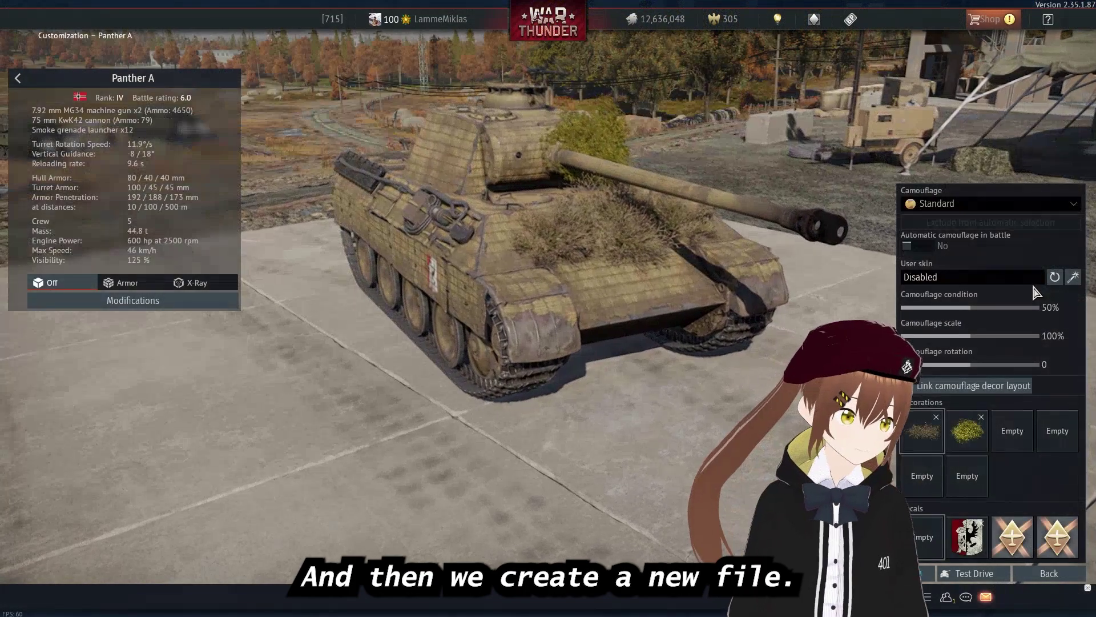
{"action": "left_click", "coordinate": [1073, 278]}
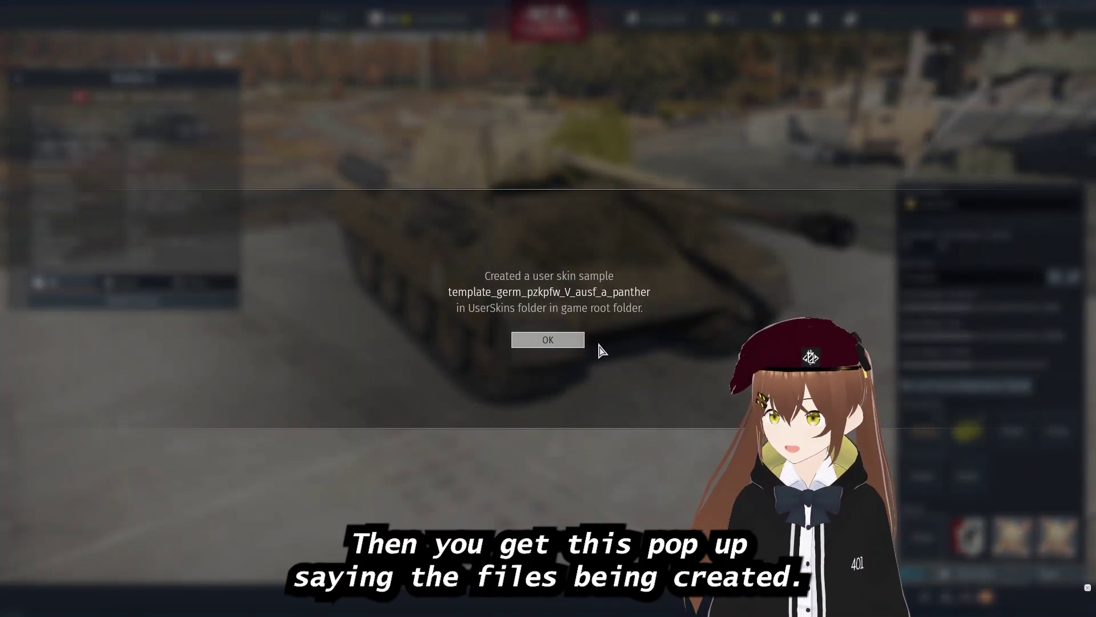
{"action": "left_click", "coordinate": [559, 342]}
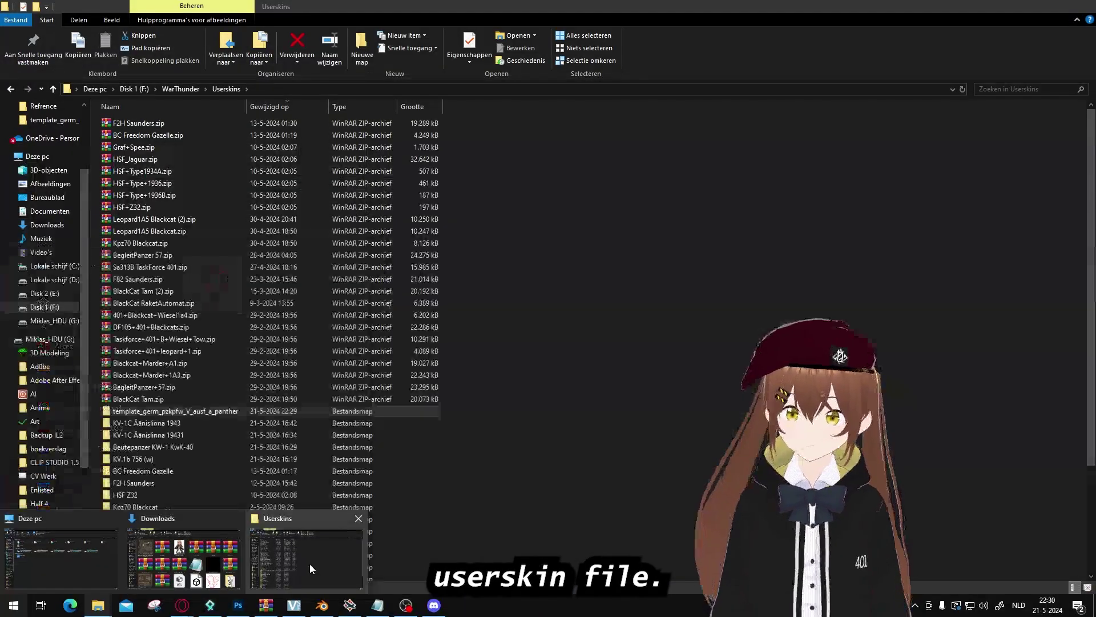
Step: In File Explorer, open the template_germ_pzkpfw_V_ausf_a_panther folder in Userskins and highlight the a_panther name inside its .blk file
{"action": "left_click", "coordinate": [310, 563]}
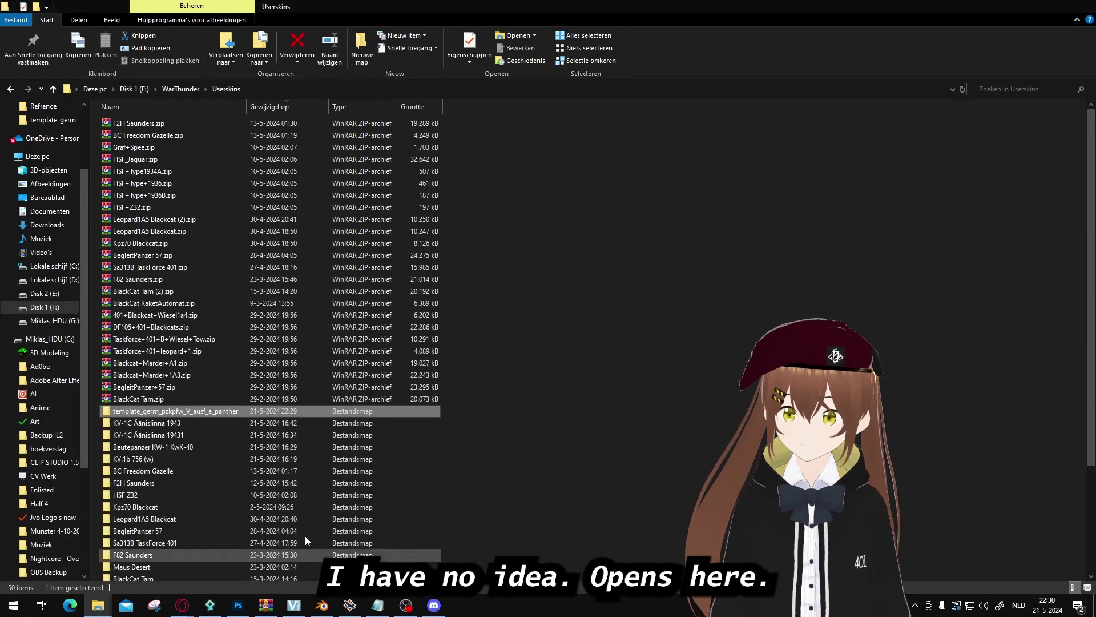
{"action": "double_click", "coordinate": [187, 411]}
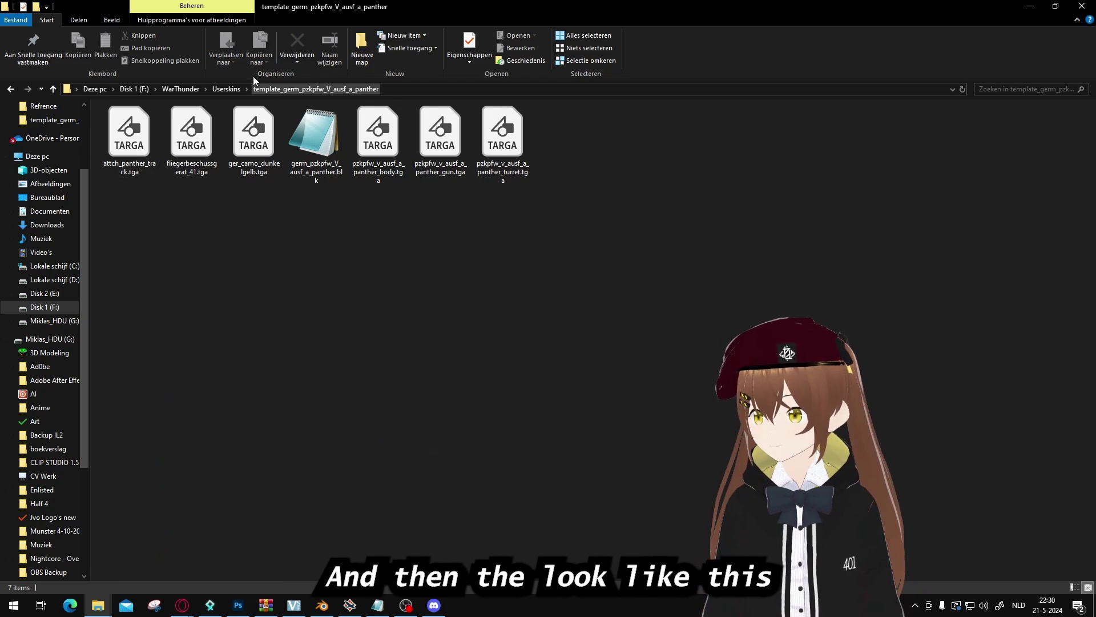
{"action": "left_click_drag", "start_coordinate": [273, 248], "coordinate": [117, 132]}
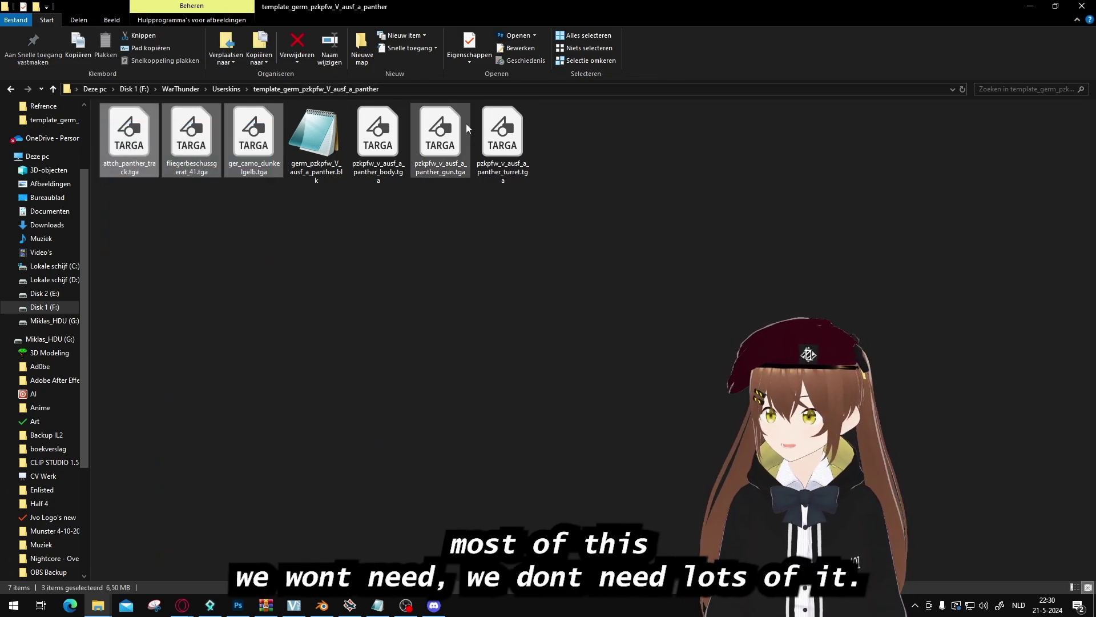
{"action": "left_click_drag", "start_coordinate": [653, 234], "coordinate": [428, 125]}
{"action": "double_click", "coordinate": [336, 145]}
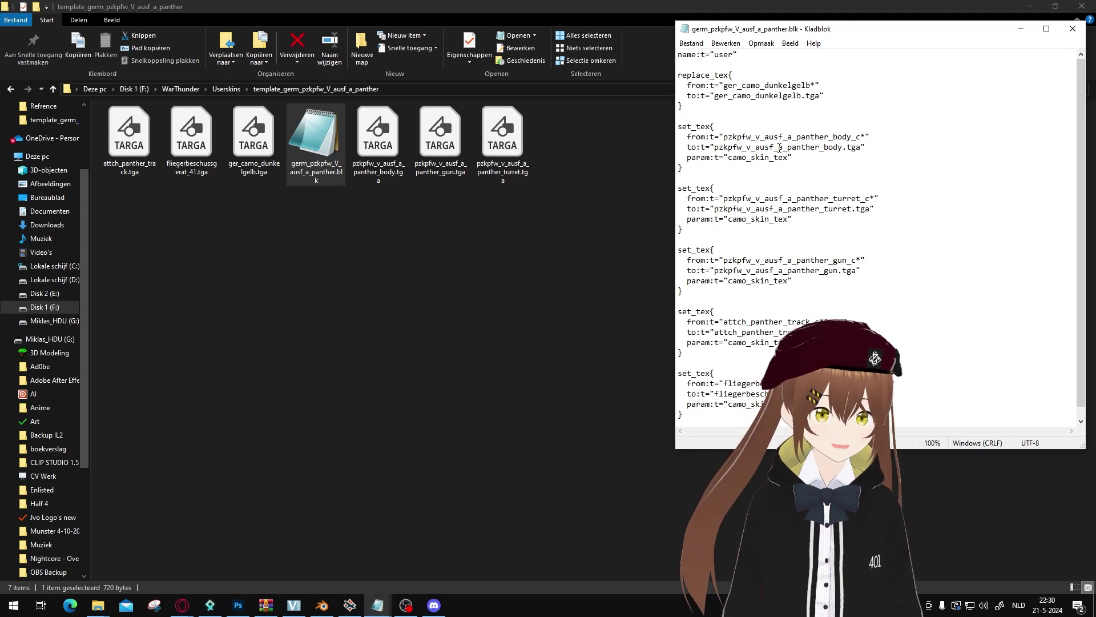
{"action": "left_click_drag", "start_coordinate": [778, 148], "coordinate": [821, 148]}
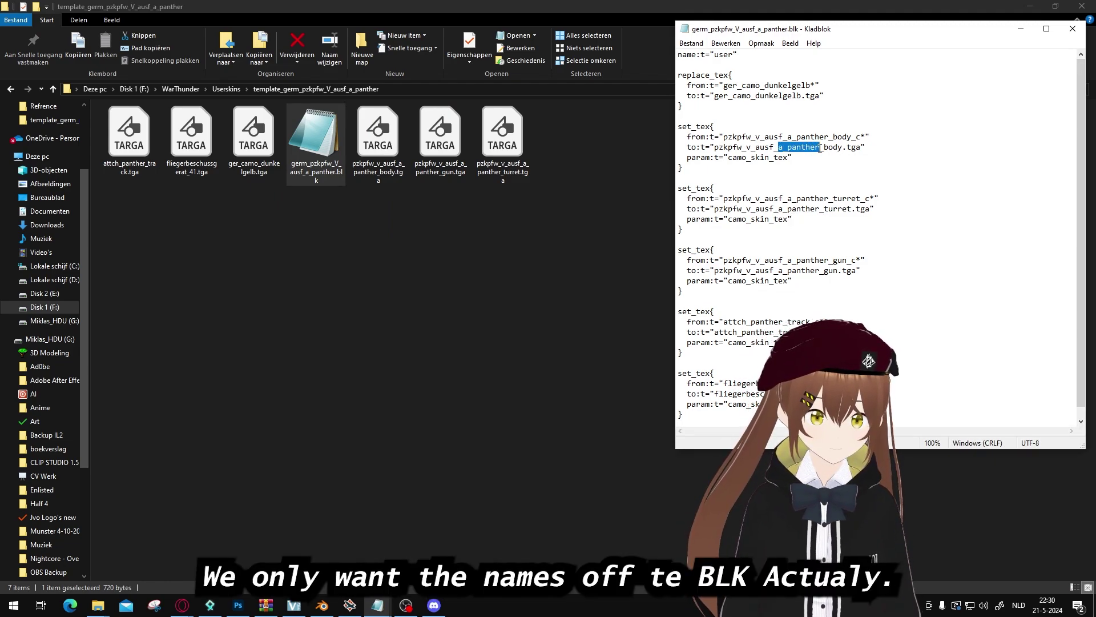
Step: Delete all the .tga texture files from the Panther template folder, keeping only the .blk file
{"action": "left_click_drag", "start_coordinate": [567, 215], "coordinate": [372, 137]}
{"action": "key", "text": "Delete"}
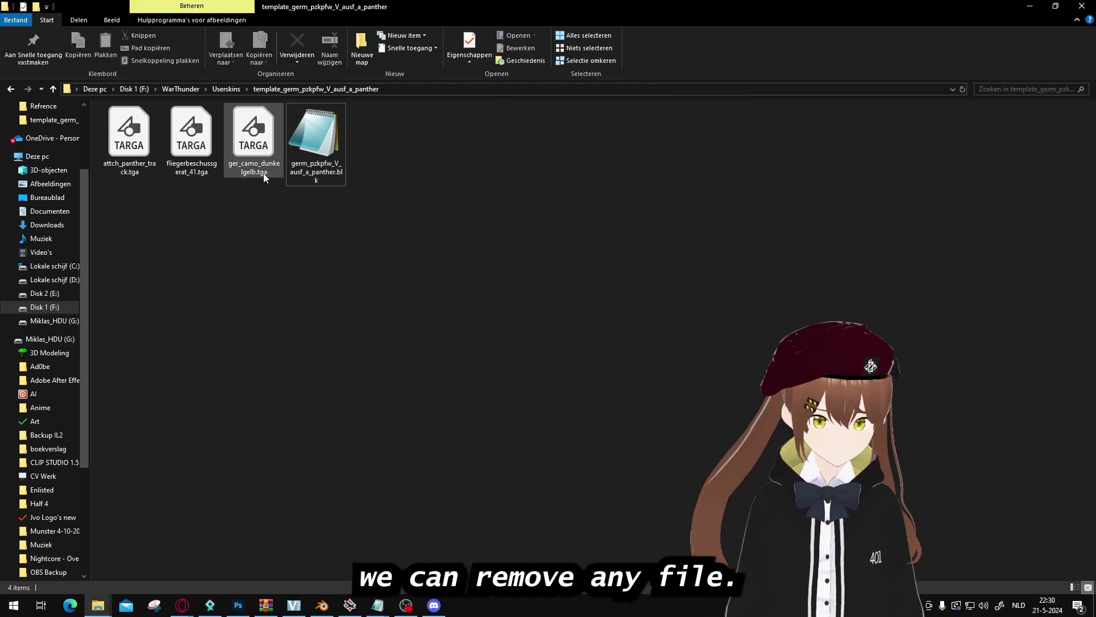
{"action": "left_click_drag", "start_coordinate": [268, 185], "coordinate": [114, 137]}
{"action": "key", "text": "Delete"}
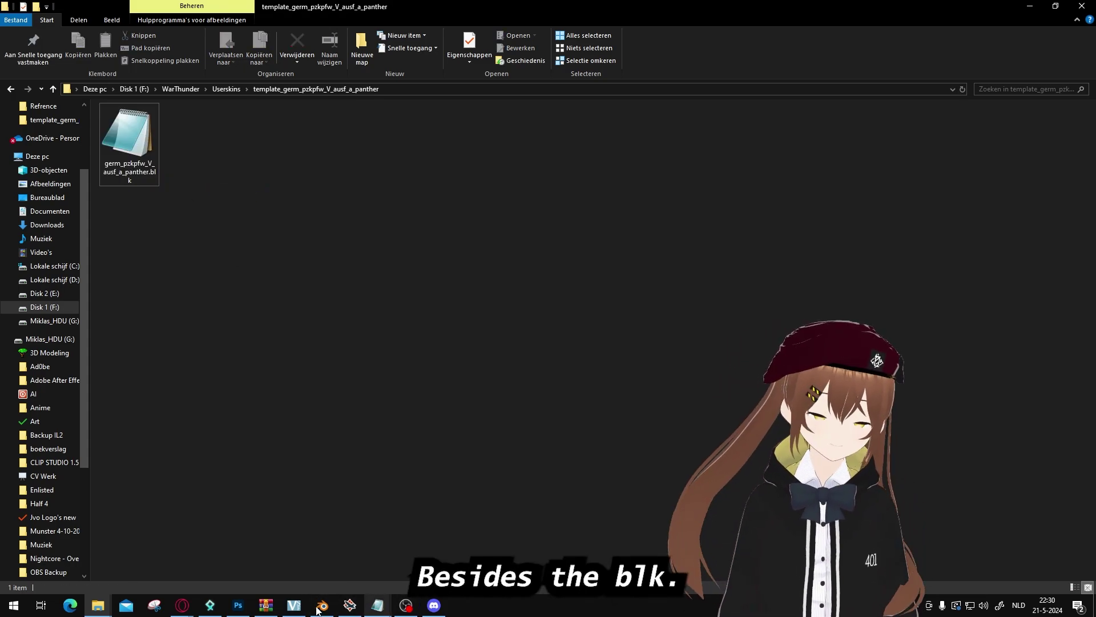
Step: Switch to Asset Viewer and browse the textures filtered by a_panther, selecting pzkpfw_v_ausf_a_panther_body_c
{"action": "left_click", "coordinate": [210, 607]}
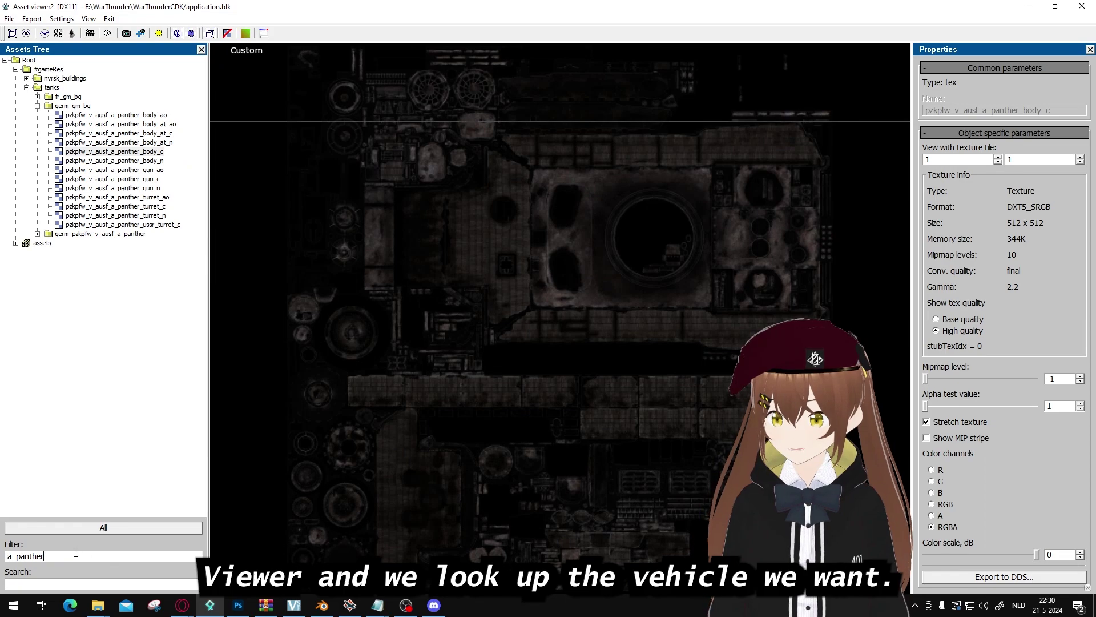
{"action": "key", "text": "End"}
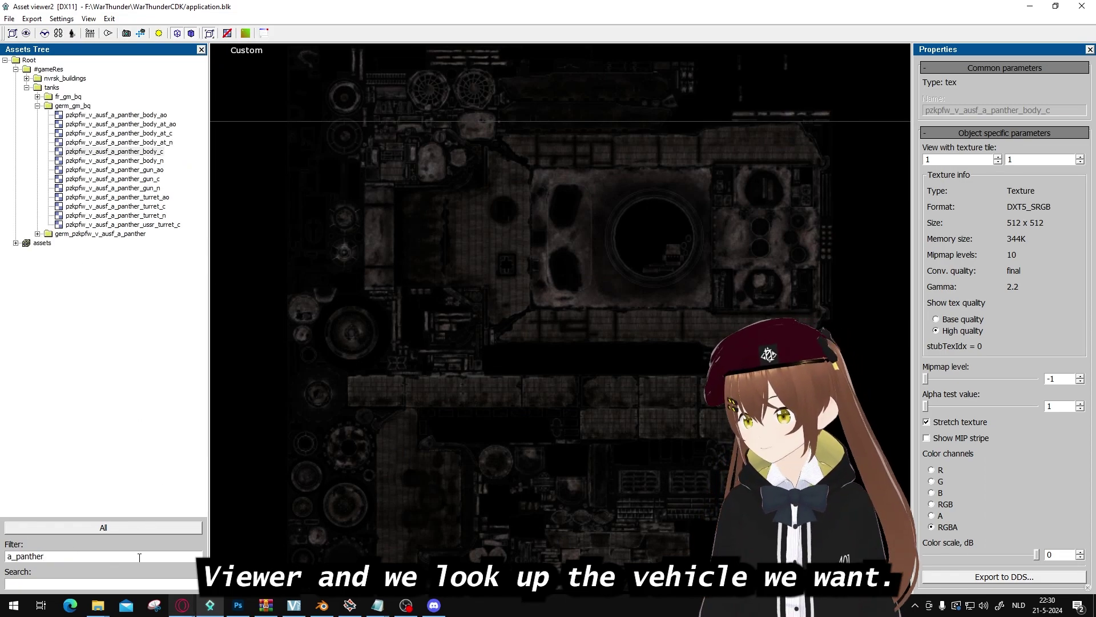
{"action": "left_click", "coordinate": [158, 151]}
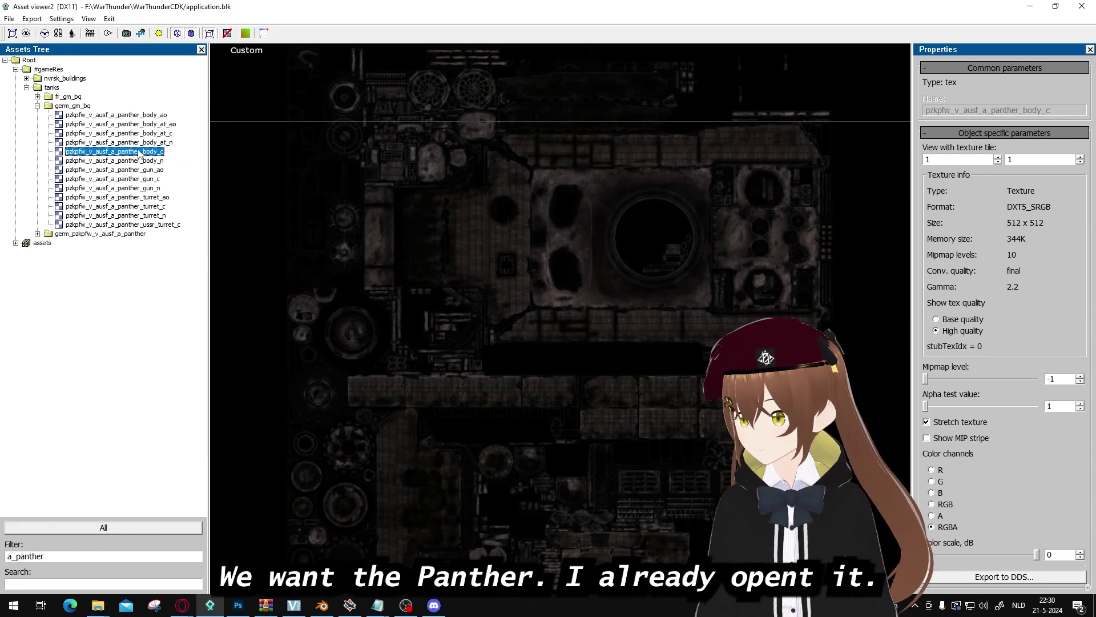
{"action": "left_click", "coordinate": [156, 133]}
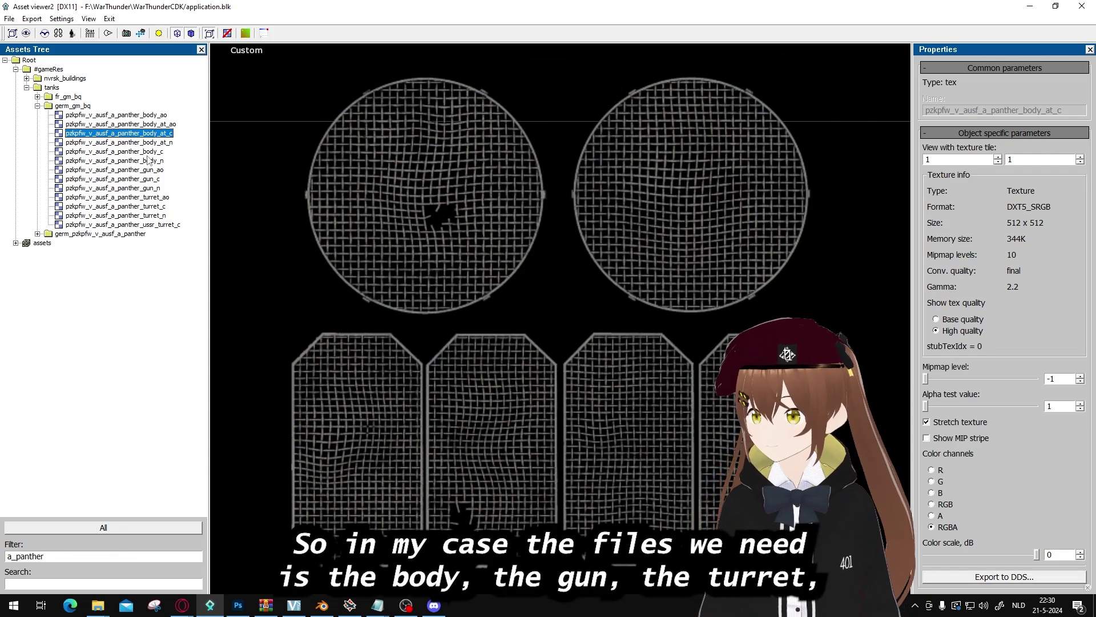
{"action": "left_click", "coordinate": [130, 152]}
{"action": "left_click", "coordinate": [147, 189]}
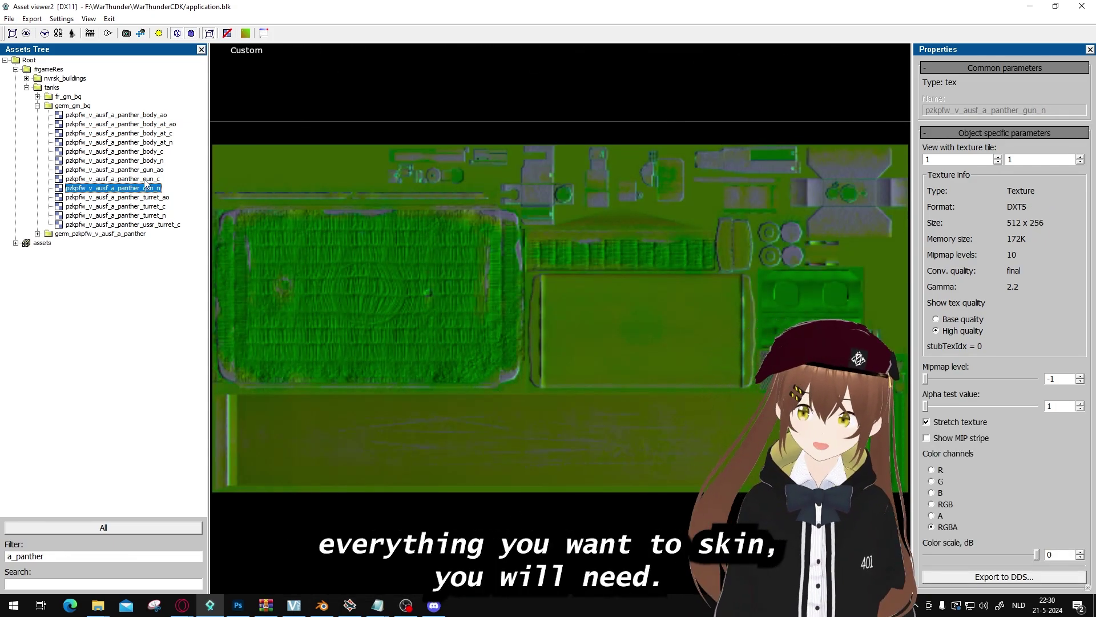
{"action": "left_click", "coordinate": [162, 135]}
{"action": "left_click", "coordinate": [145, 153]}
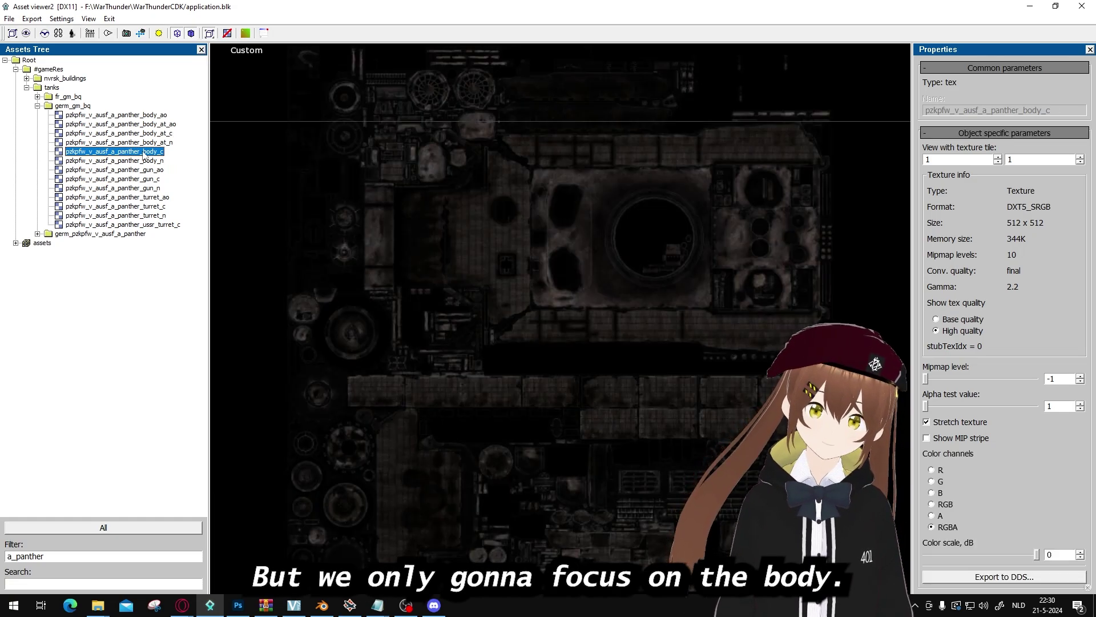
Step: Export the body texture as pzkpfw_v_ausf_a_panther_body_c.dds into the Userskins\template_germ_pzkpfw_V_ausf_a_panther folder and close Asset Viewer
{"action": "left_click", "coordinate": [1004, 577]}
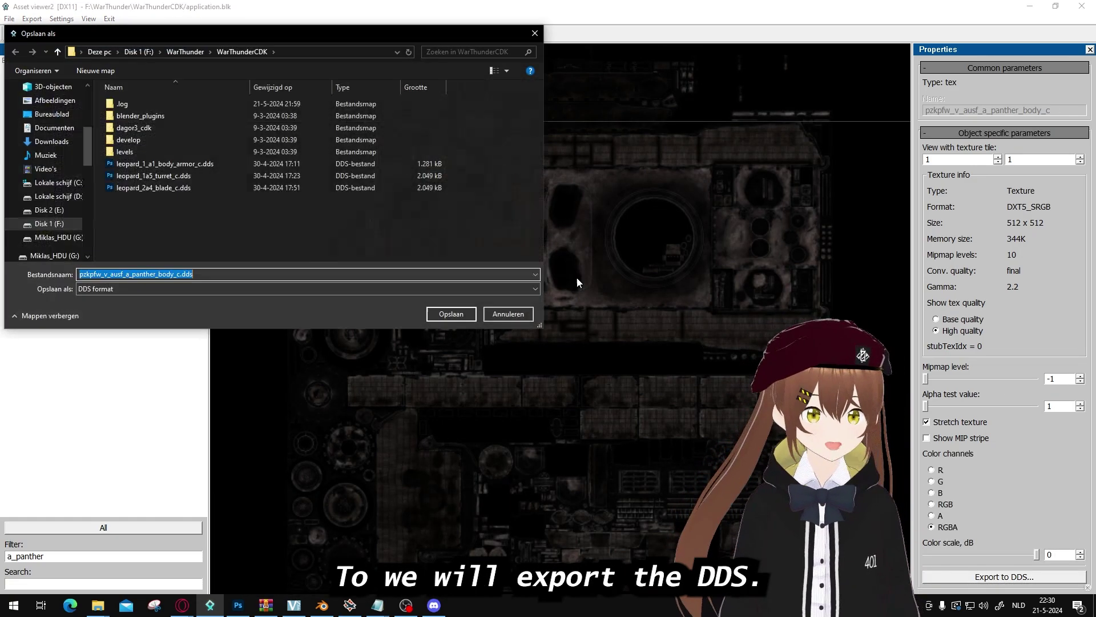
{"action": "mouse_move", "coordinate": [106, 614]}
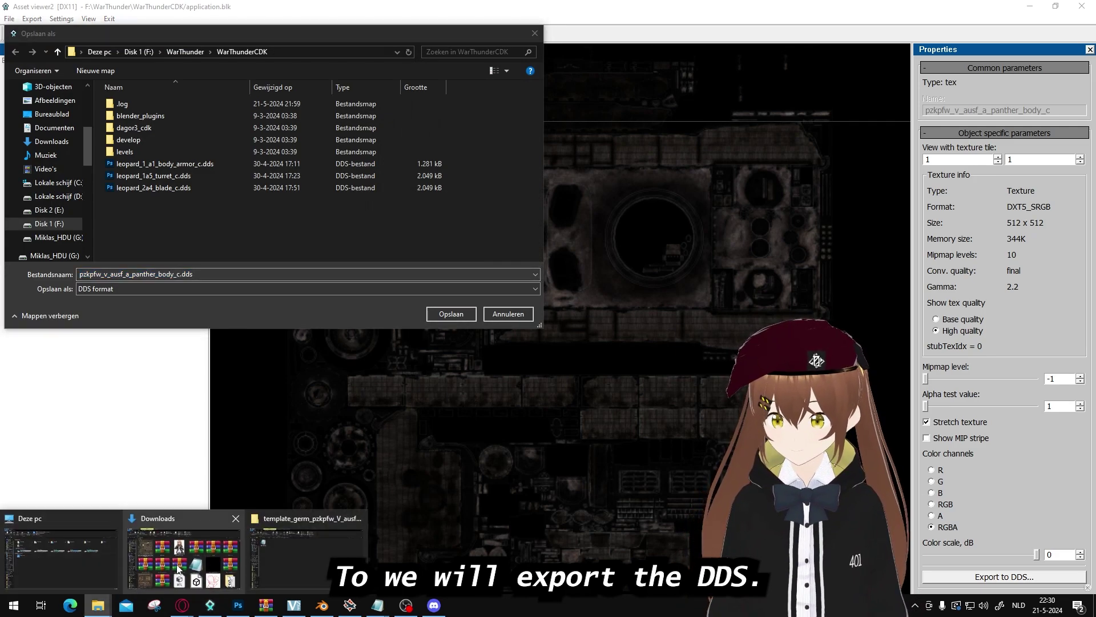
{"action": "left_click", "coordinate": [279, 560]}
{"action": "left_click", "coordinate": [422, 88]}
{"action": "key", "text": "ctrl+c"}
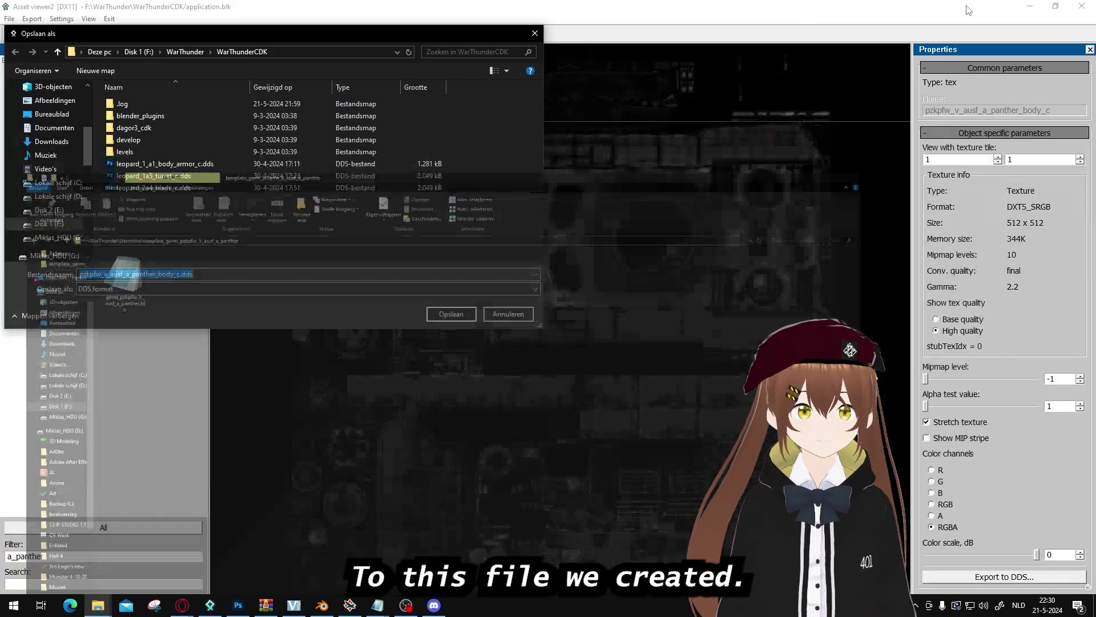
{"action": "key", "text": "alt+Tab"}
{"action": "left_click", "coordinate": [353, 52]}
{"action": "key", "text": "ctrl+v"}
{"action": "key", "text": "Return"}
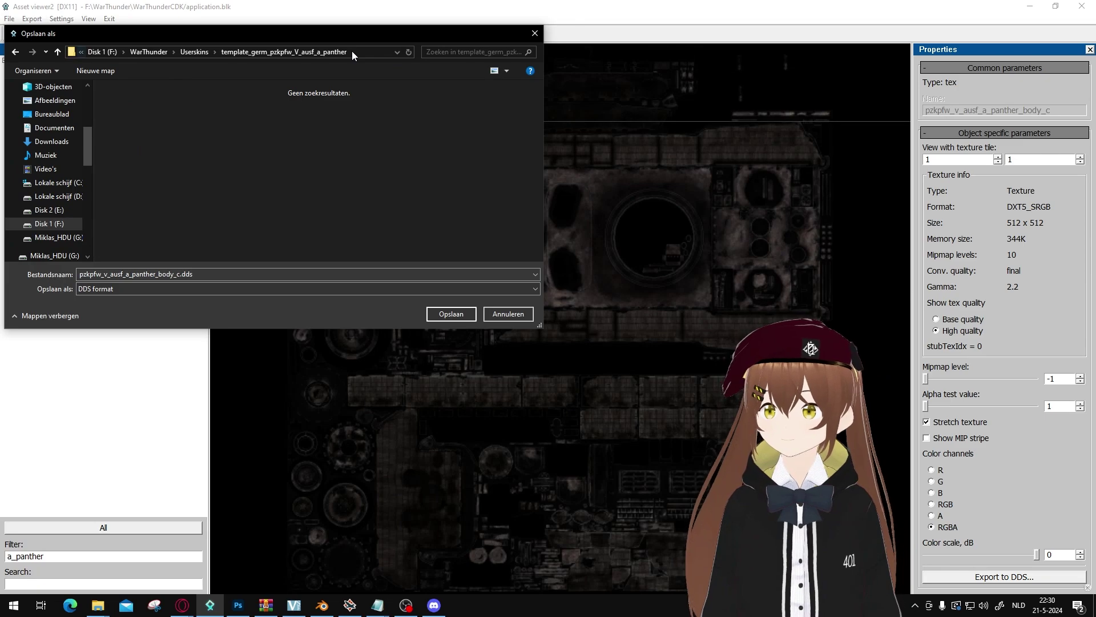
{"action": "left_click", "coordinate": [455, 314]}
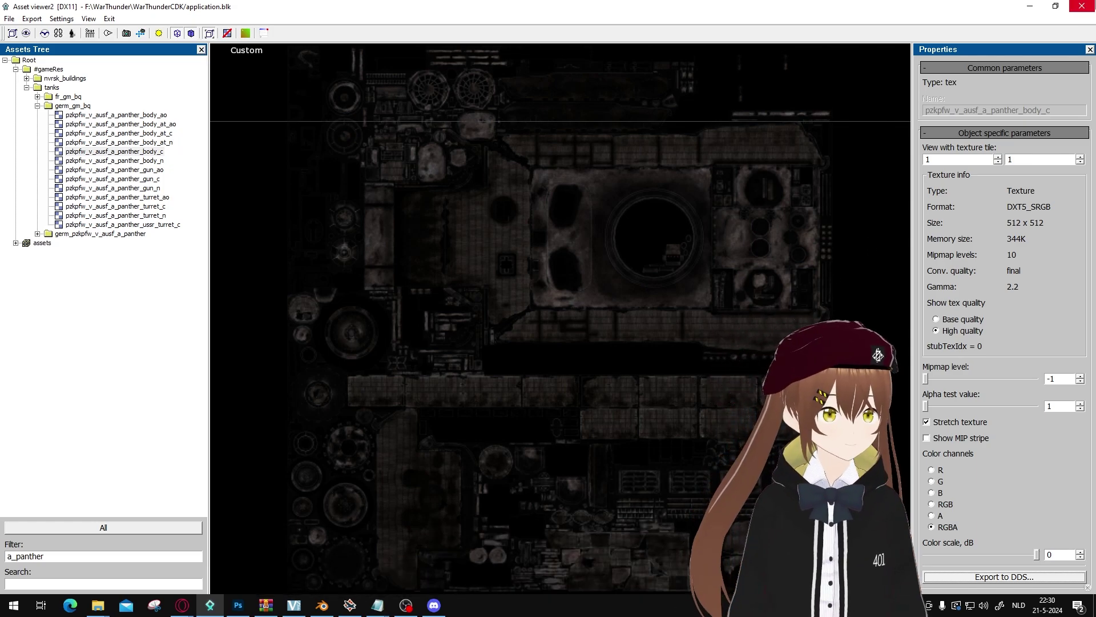
{"action": "left_click", "coordinate": [1082, 6]}
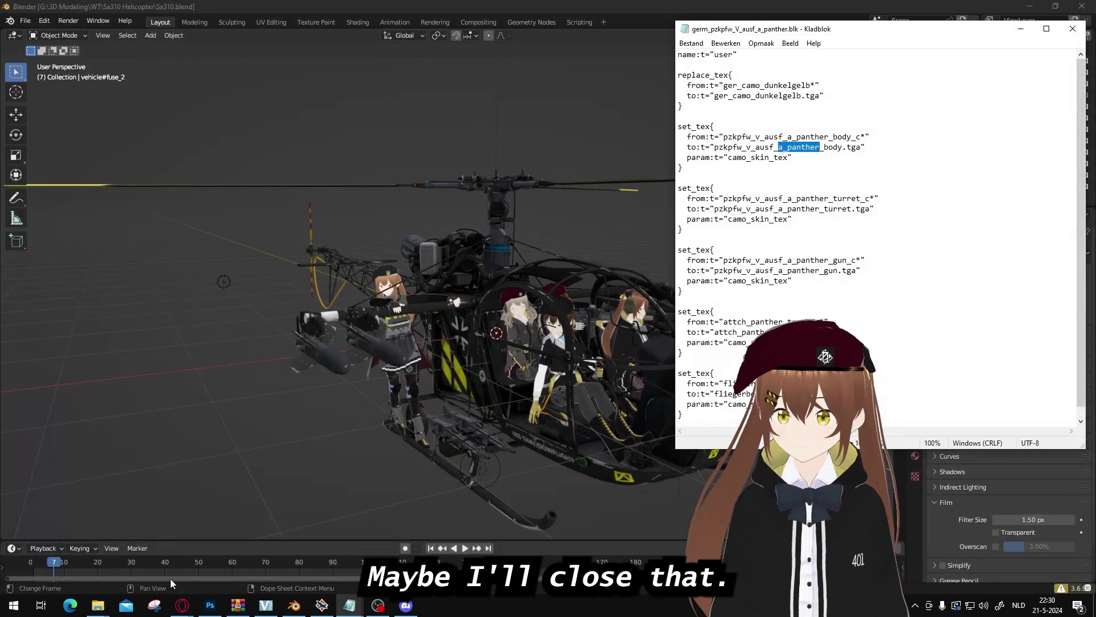
Step: Open the exported pzkpfw_v_ausf_a_panther_body_c.dds from the template folder in Photoshop
{"action": "mouse_move", "coordinate": [98, 605]}
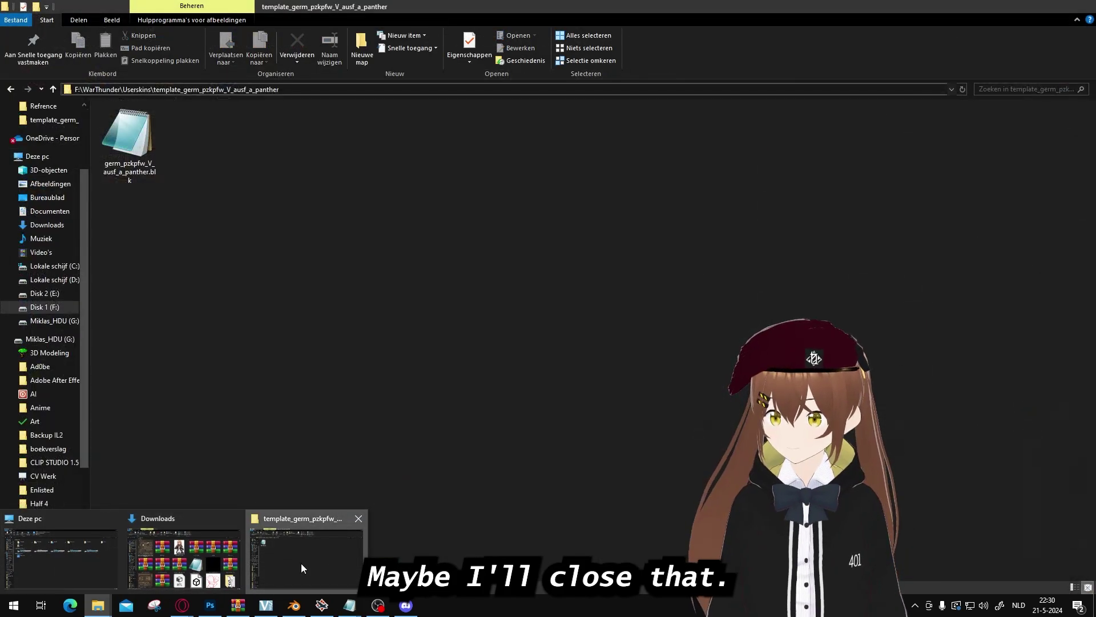
{"action": "left_click", "coordinate": [300, 563]}
{"action": "left_click_drag", "start_coordinate": [193, 119], "coordinate": [548, 42]}
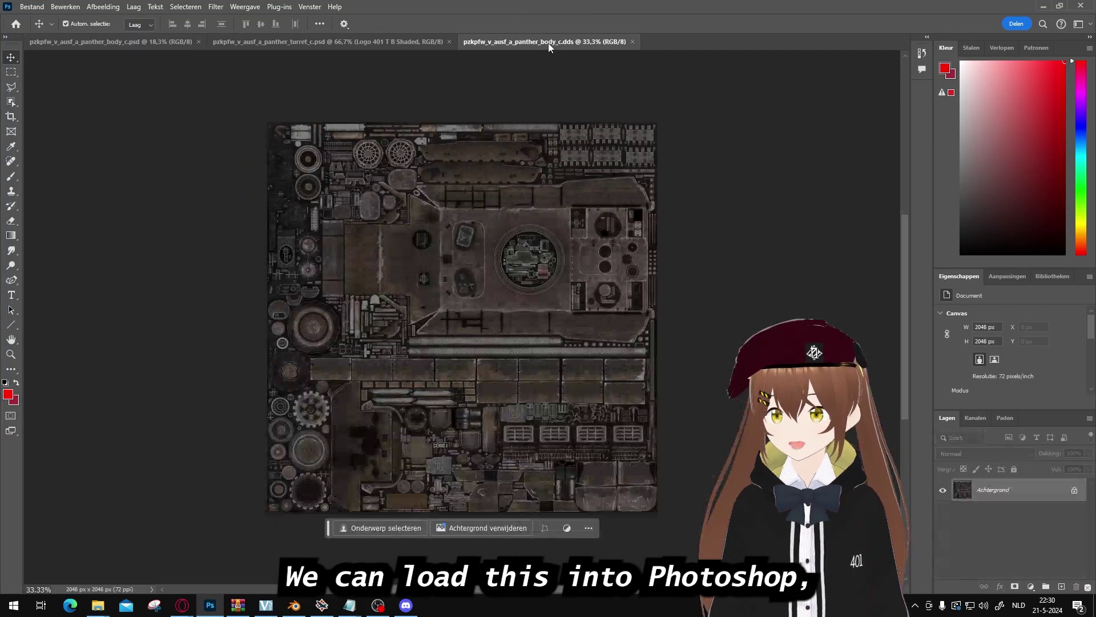
{"action": "scroll", "coordinate": [503, 197], "scroll_direction": "up", "scroll_amount": 3}
{"action": "scroll", "coordinate": [531, 213], "scroll_direction": "up", "scroll_amount": 3}
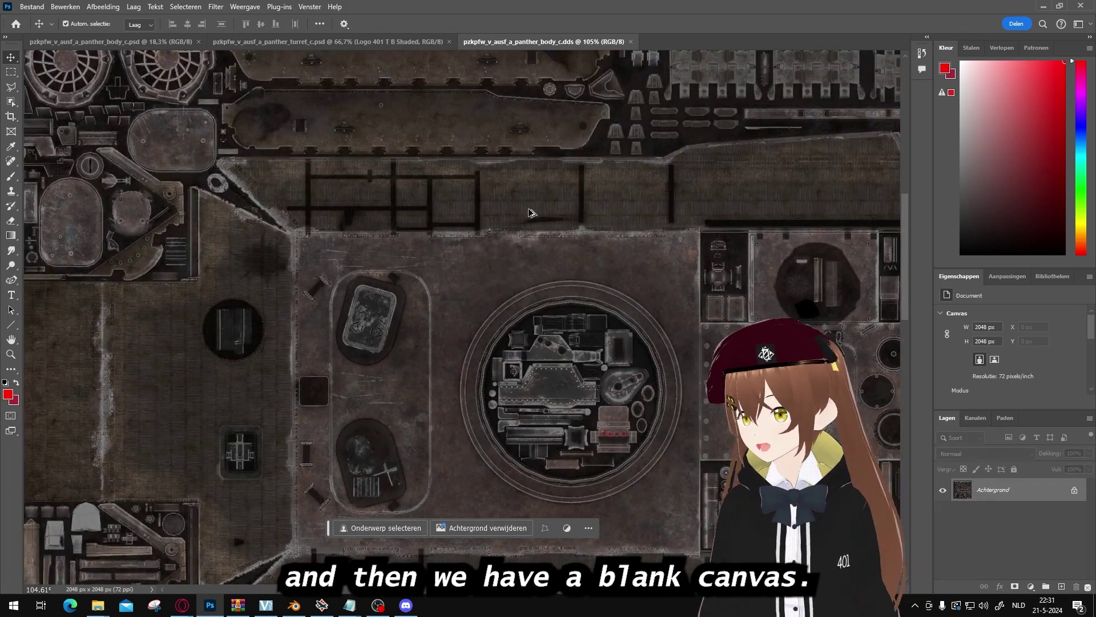
{"action": "scroll", "coordinate": [531, 213], "scroll_direction": "down", "scroll_amount": 5}
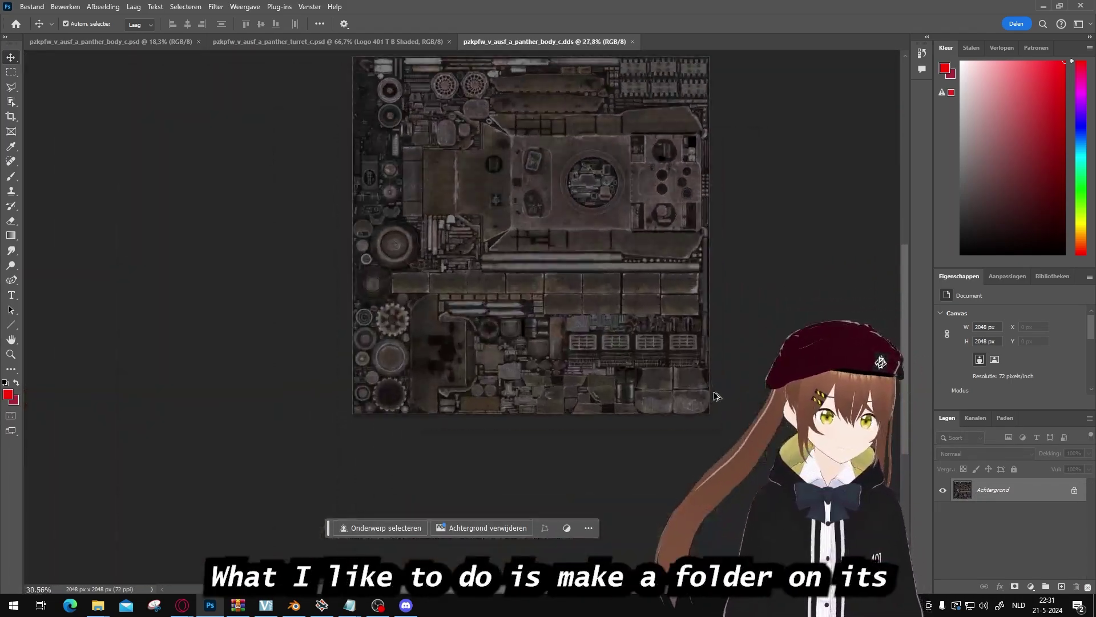
Step: Create a layer group above the Achtergrond layer and add a layer mask to the group
{"action": "left_click", "coordinate": [1046, 586]}
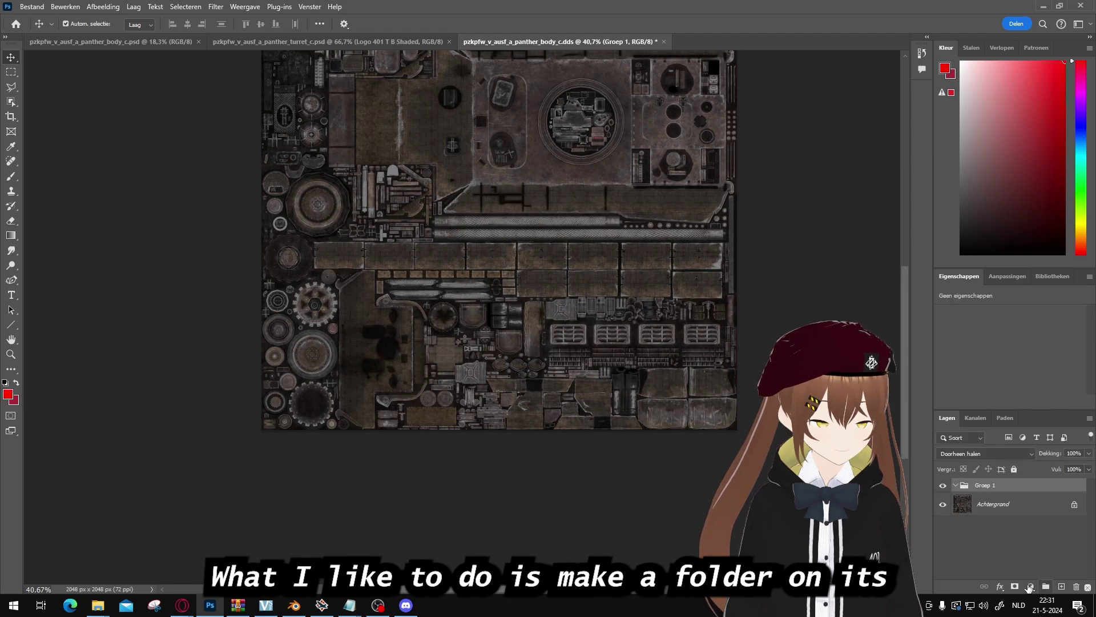
{"action": "left_click", "coordinate": [1016, 586]}
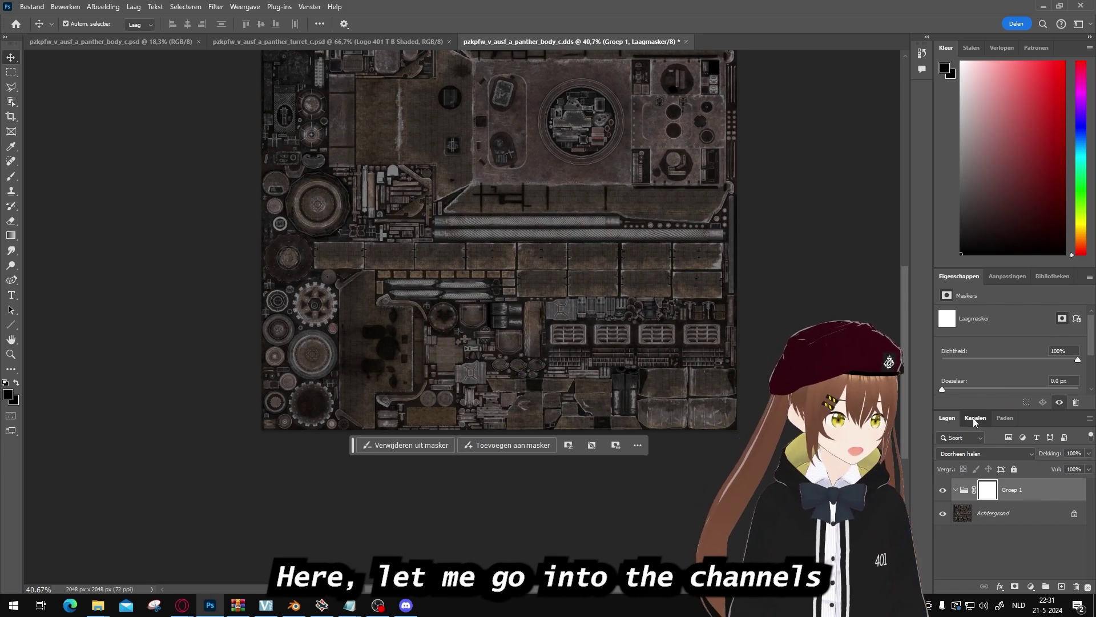
Step: Copy the entire Alfa 1 channel and paste it into the Groep 1 mask channel, leaving both overlays hidden
{"action": "left_click", "coordinate": [975, 417]}
{"action": "left_click", "coordinate": [941, 544]}
{"action": "scroll", "coordinate": [478, 194], "scroll_direction": "down", "scroll_amount": 3, "text": "alt"}
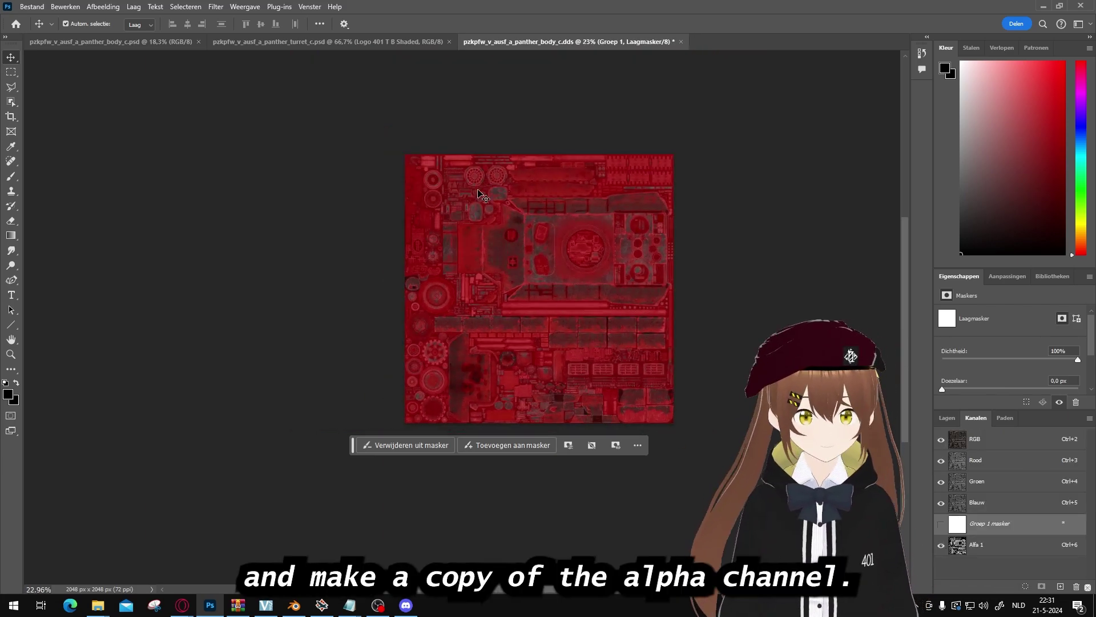
{"action": "left_click", "coordinate": [11, 72]}
{"action": "key", "text": "ctrl+a"}
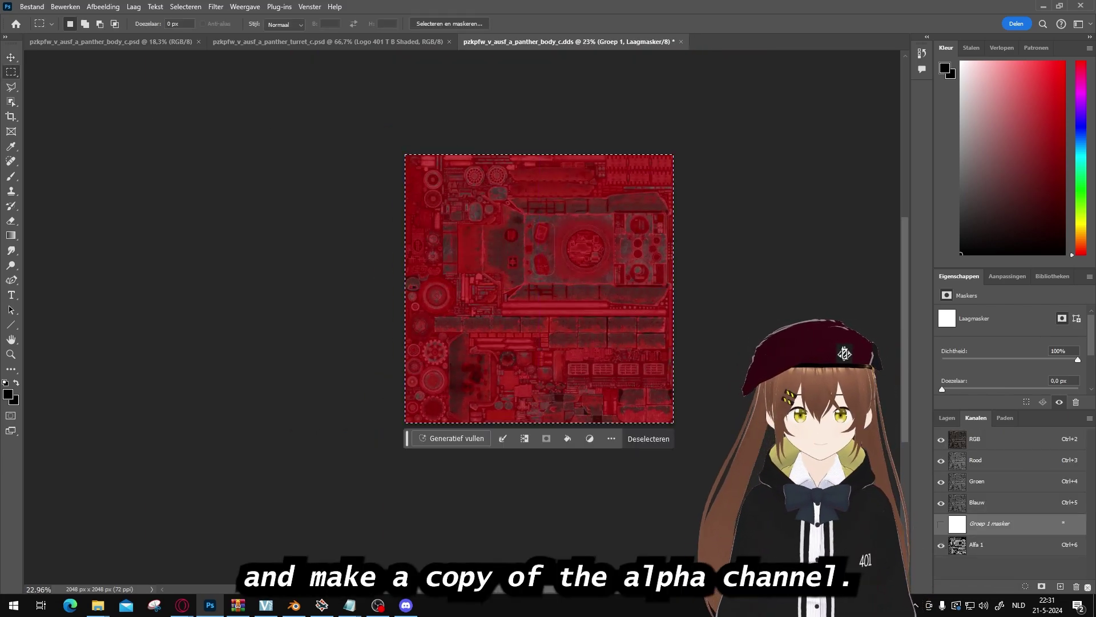
{"action": "left_click", "coordinate": [941, 523]}
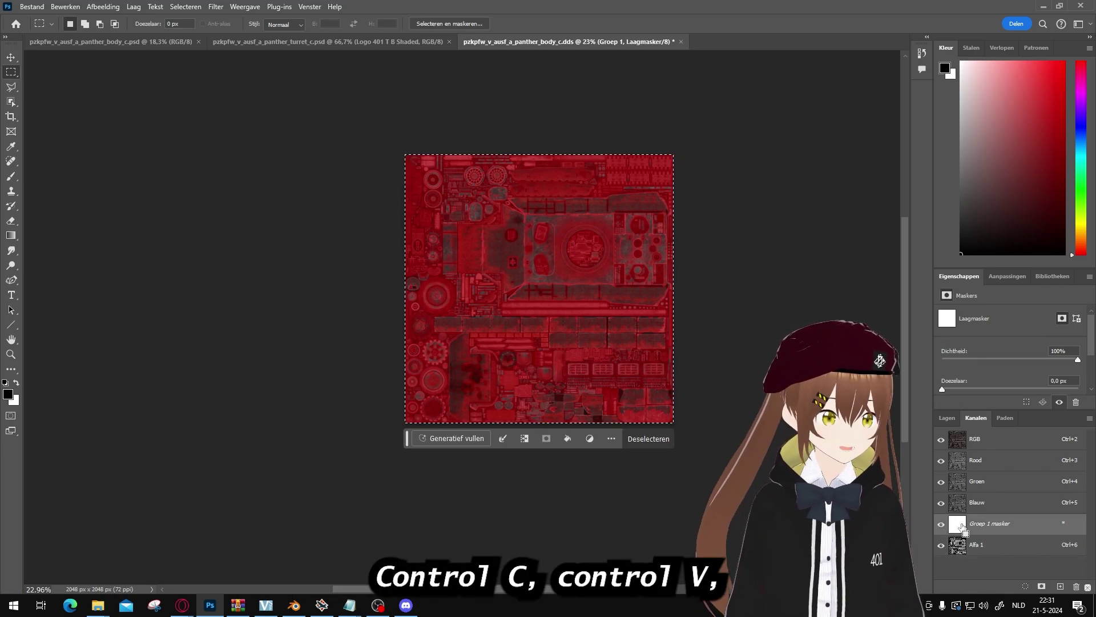
{"action": "key", "text": "ctrl+v"}
{"action": "left_click", "coordinate": [941, 524]}
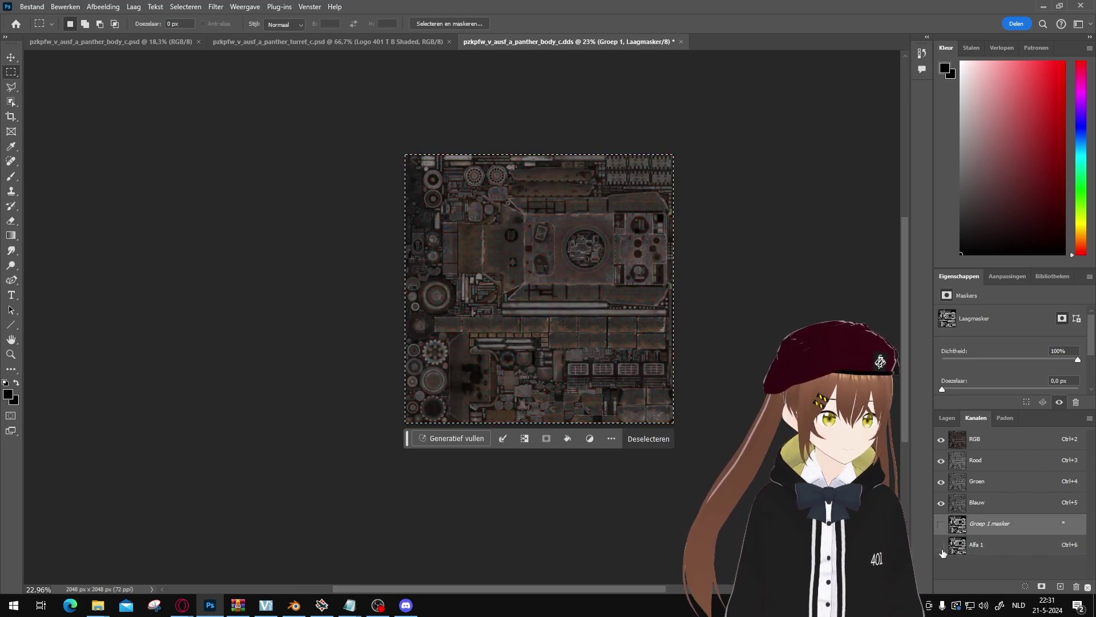
Step: Add a new layer inside Groep 1 and fill it with dark red
{"action": "scroll", "coordinate": [621, 270], "scroll_direction": "up", "scroll_amount": 3, "text": "alt"}
{"action": "left_click", "coordinate": [947, 418]}
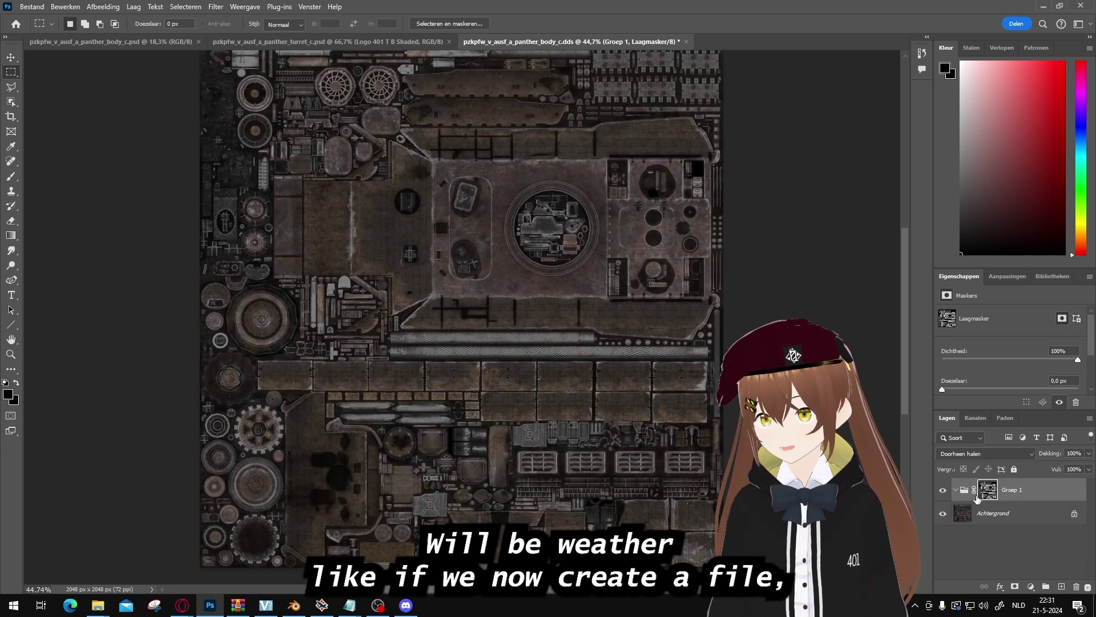
{"action": "left_click", "coordinate": [1062, 586]}
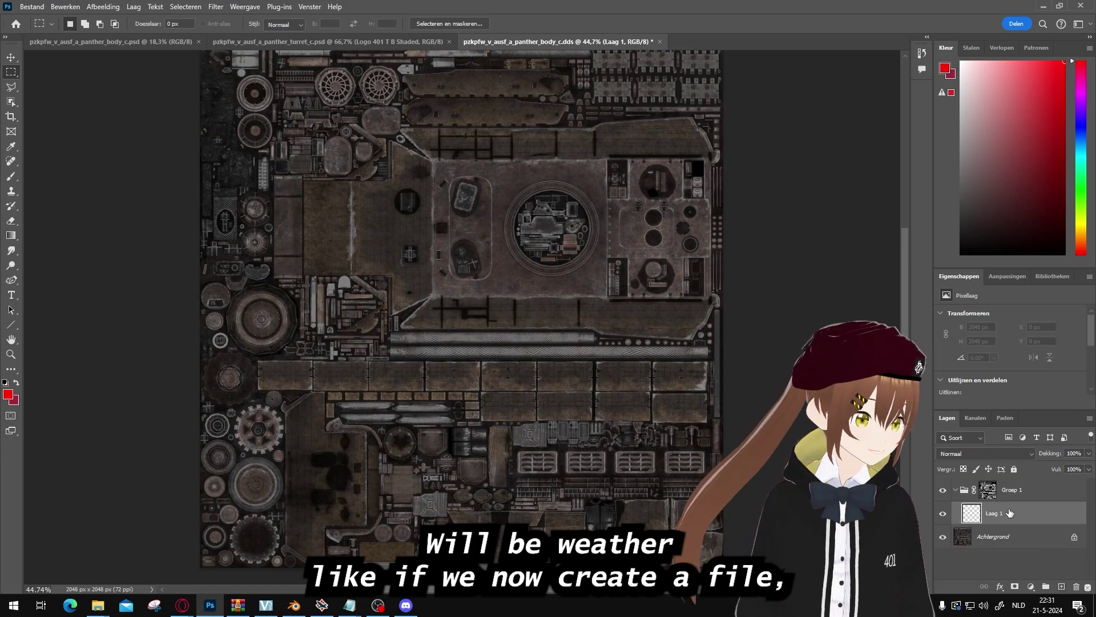
{"action": "left_click_drag", "start_coordinate": [999, 190], "coordinate": [1091, 164]}
{"action": "key", "text": "alt+BackSpace"}
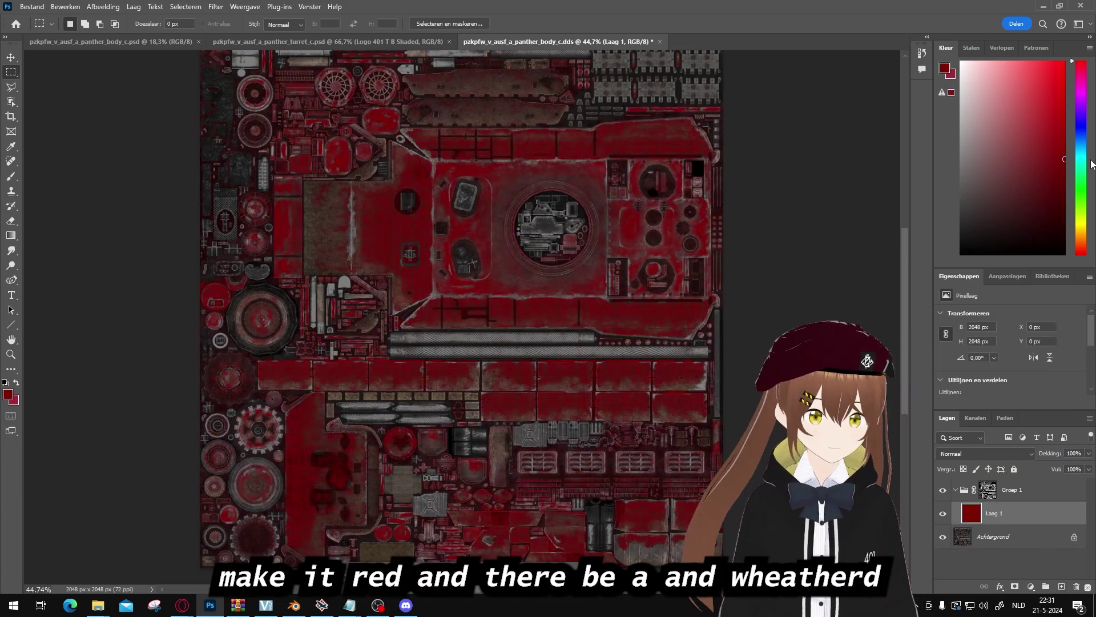
Step: Examine how the masked red fill looks on the body texture, up close around the turret ring and as a whole
{"action": "scroll", "coordinate": [526, 217], "scroll_direction": "up", "scroll_amount": 10, "text": "alt"}
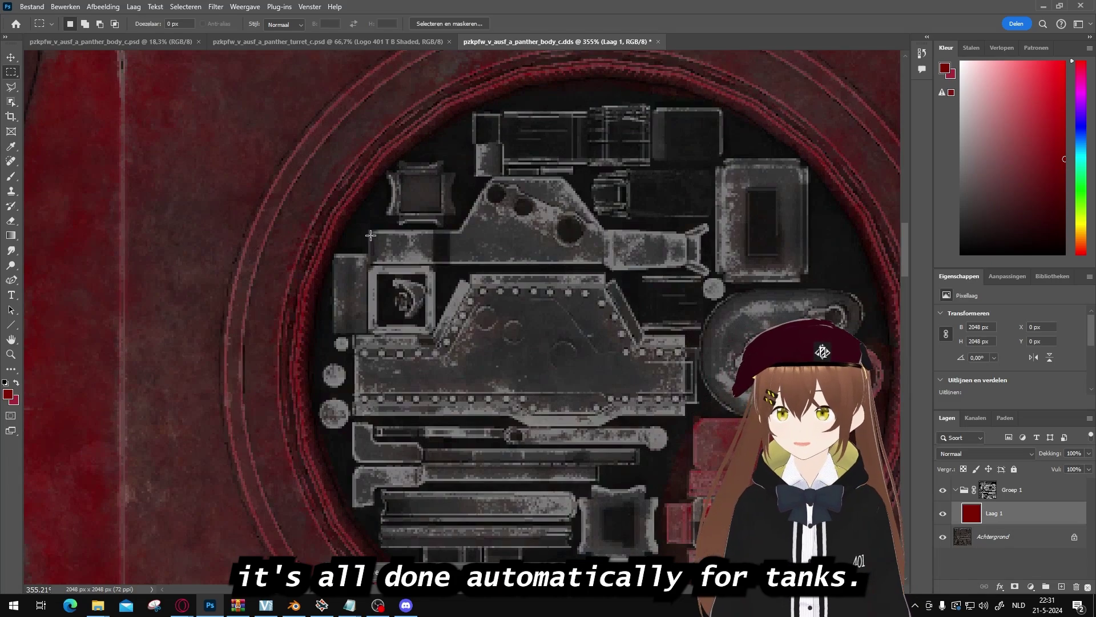
{"action": "scroll", "coordinate": [403, 233], "scroll_direction": "down", "scroll_amount": 2, "text": "alt"}
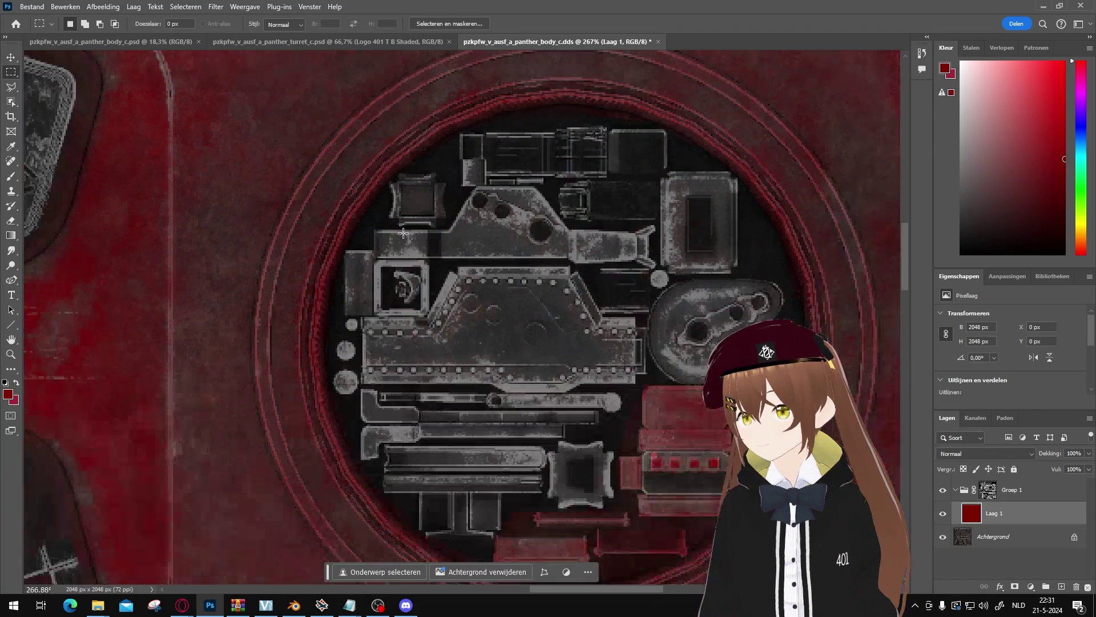
{"action": "scroll", "coordinate": [403, 233], "scroll_direction": "down", "scroll_amount": 8, "text": "alt"}
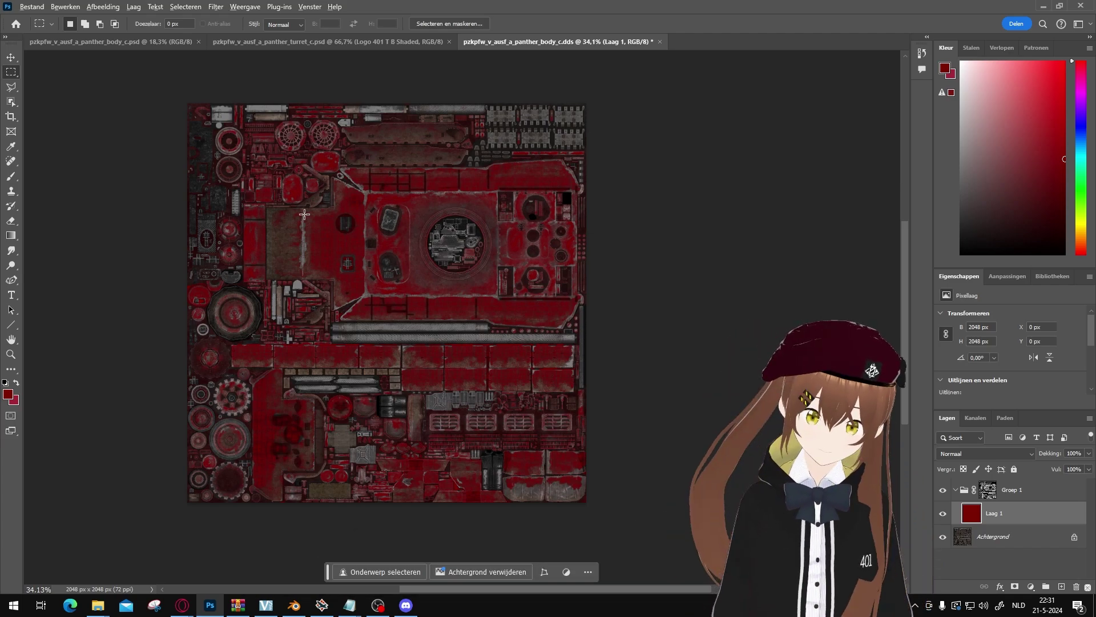
{"action": "scroll", "coordinate": [304, 213], "scroll_direction": "up", "scroll_amount": 2, "text": "alt"}
{"action": "scroll", "coordinate": [400, 171], "scroll_direction": "down", "scroll_amount": 3, "text": "alt"}
{"action": "scroll", "coordinate": [514, 137], "scroll_direction": "up", "scroll_amount": 3, "text": "alt"}
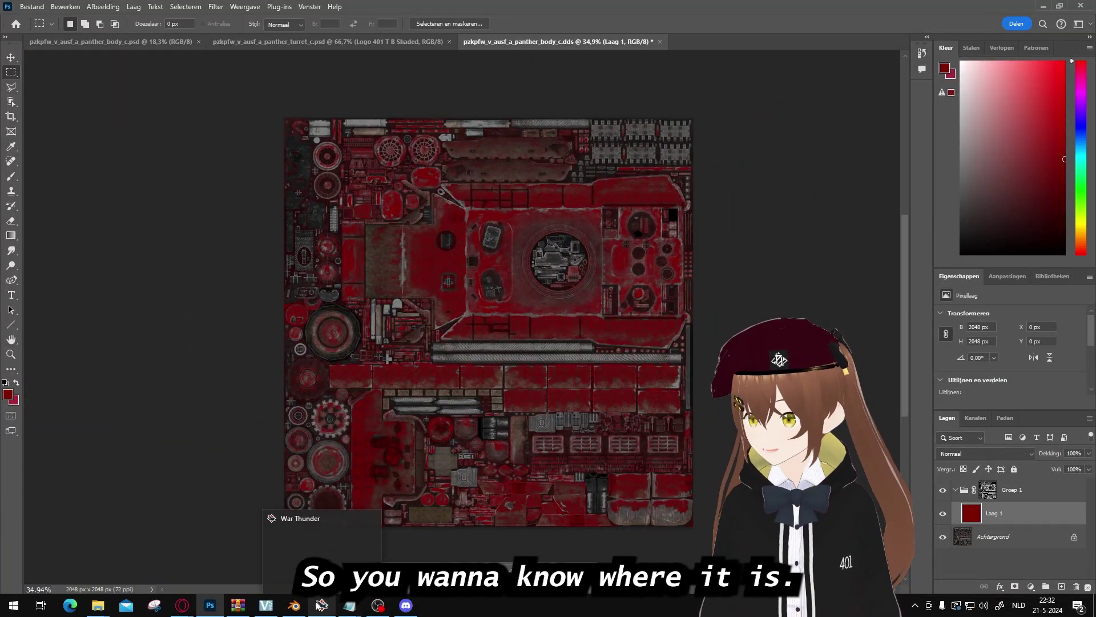
Step: Switch to Blender and start a new General file
{"action": "left_click", "coordinate": [294, 604]}
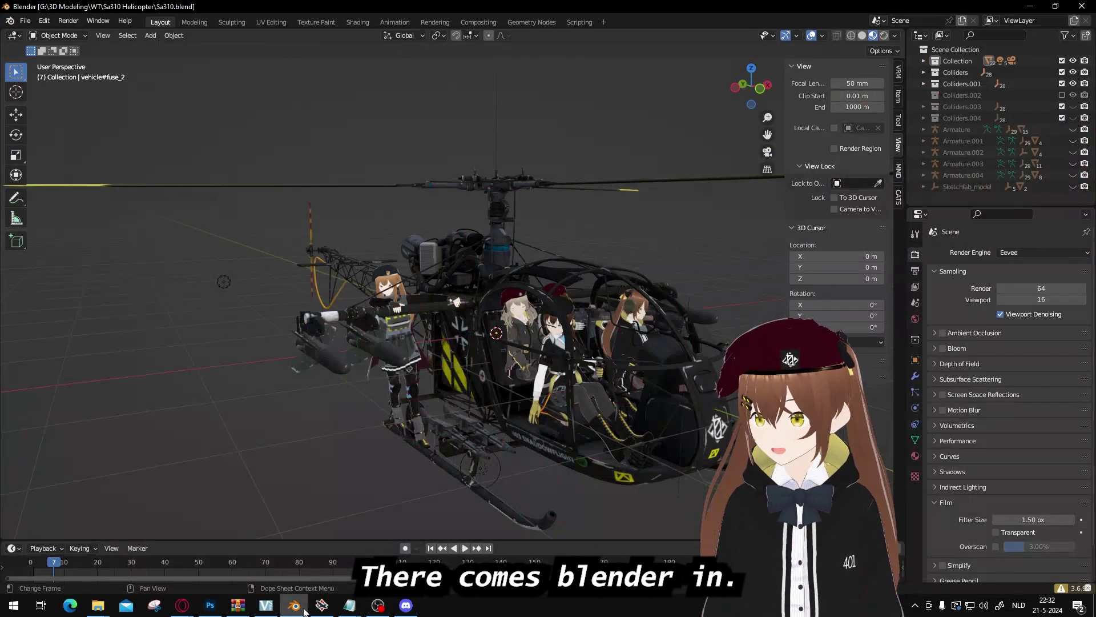
{"action": "left_click", "coordinate": [20, 22]}
{"action": "left_click", "coordinate": [40, 24]}
{"action": "left_click", "coordinate": [41, 25]}
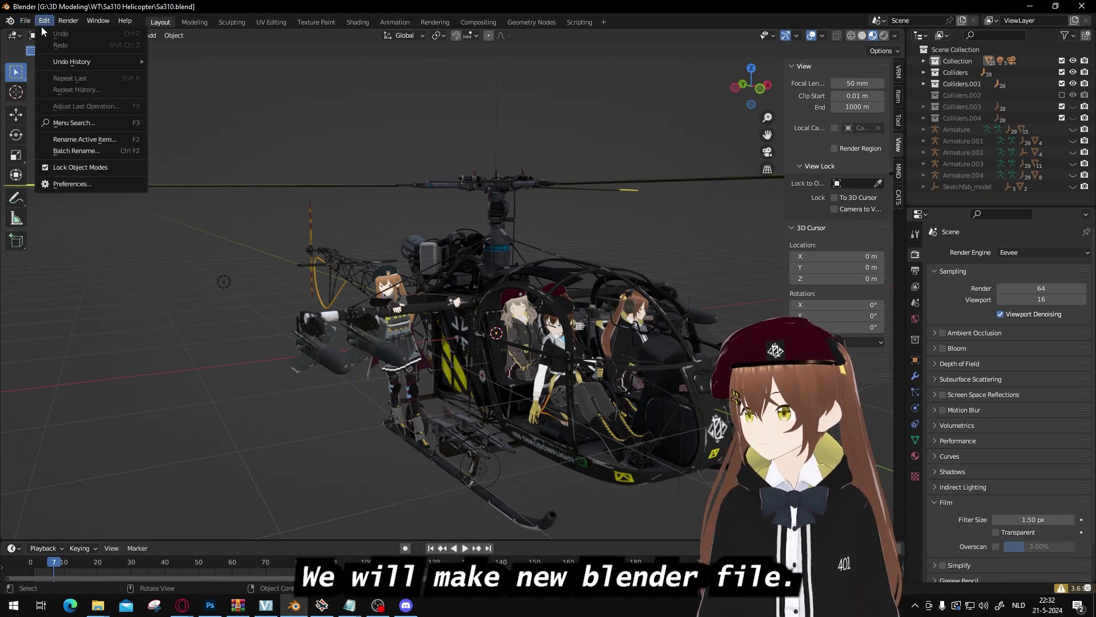
{"action": "left_click", "coordinate": [25, 22]}
{"action": "mouse_move", "coordinate": [57, 33]}
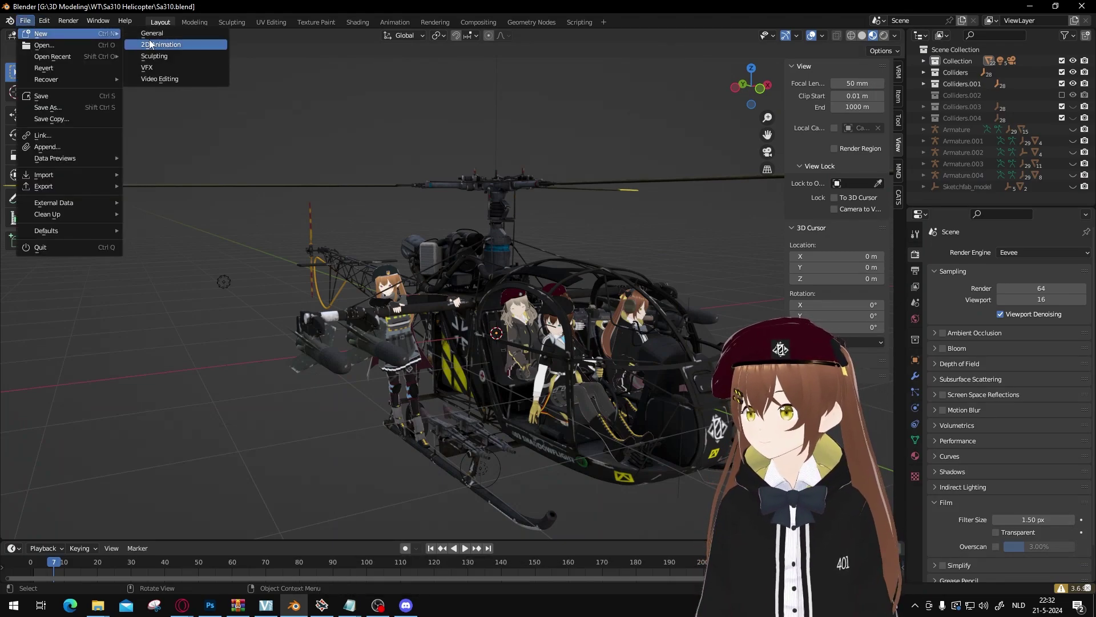
{"action": "left_click", "coordinate": [171, 33]}
Step: Delete the default cube from the new scene
{"action": "scroll", "coordinate": [445, 241], "scroll_direction": "up", "scroll_amount": 5}
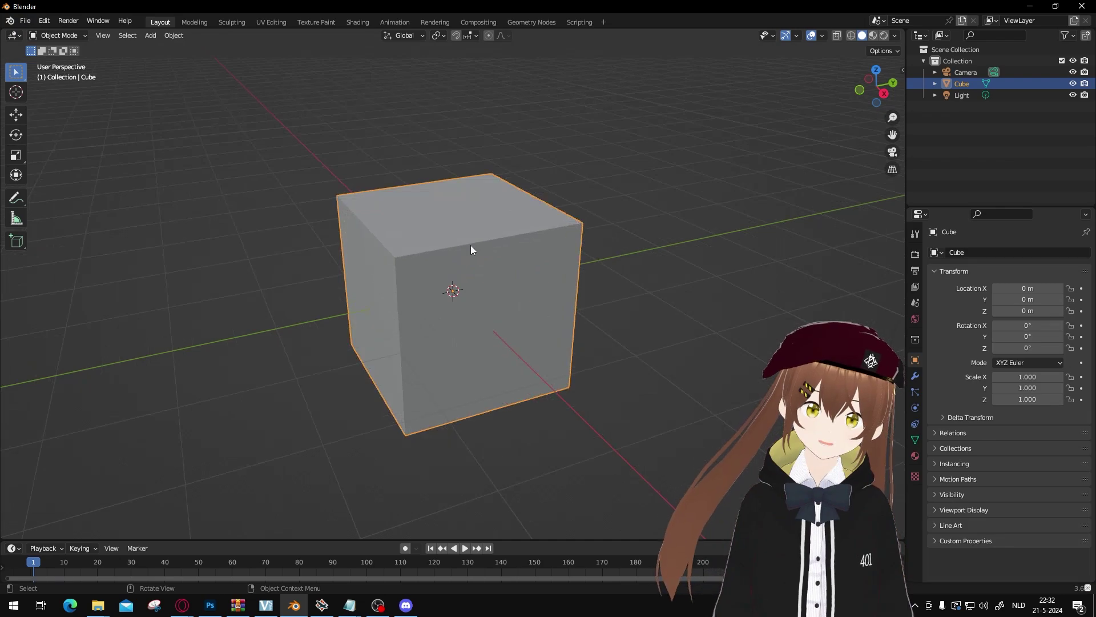
{"action": "key", "text": "Delete"}
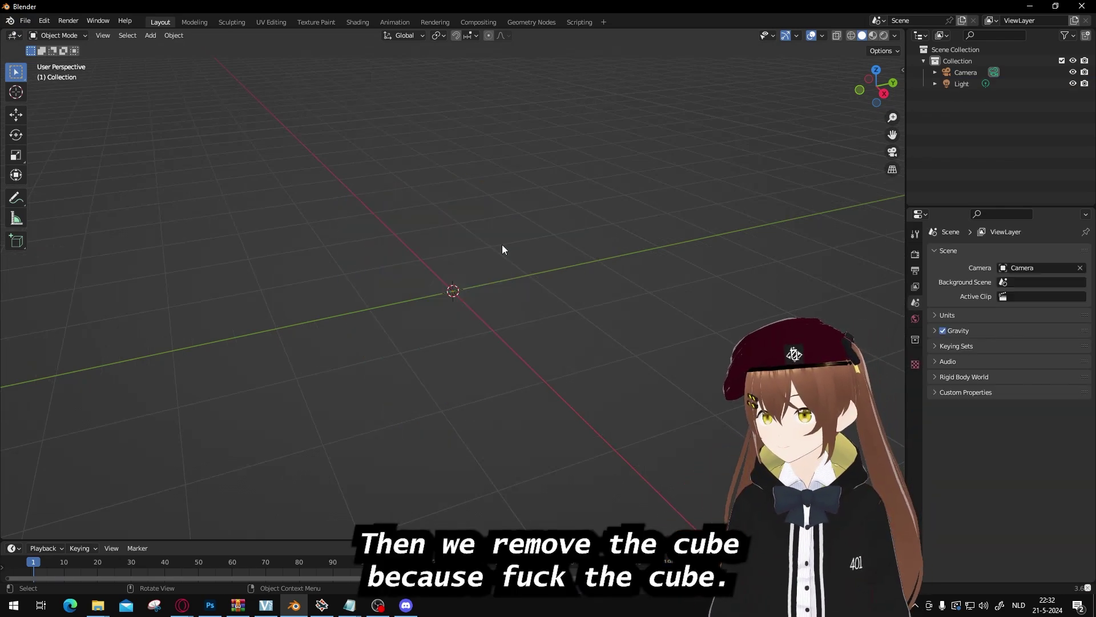
{"action": "middle_click_drag", "start_coordinate": [487, 258], "coordinate": [515, 286]}
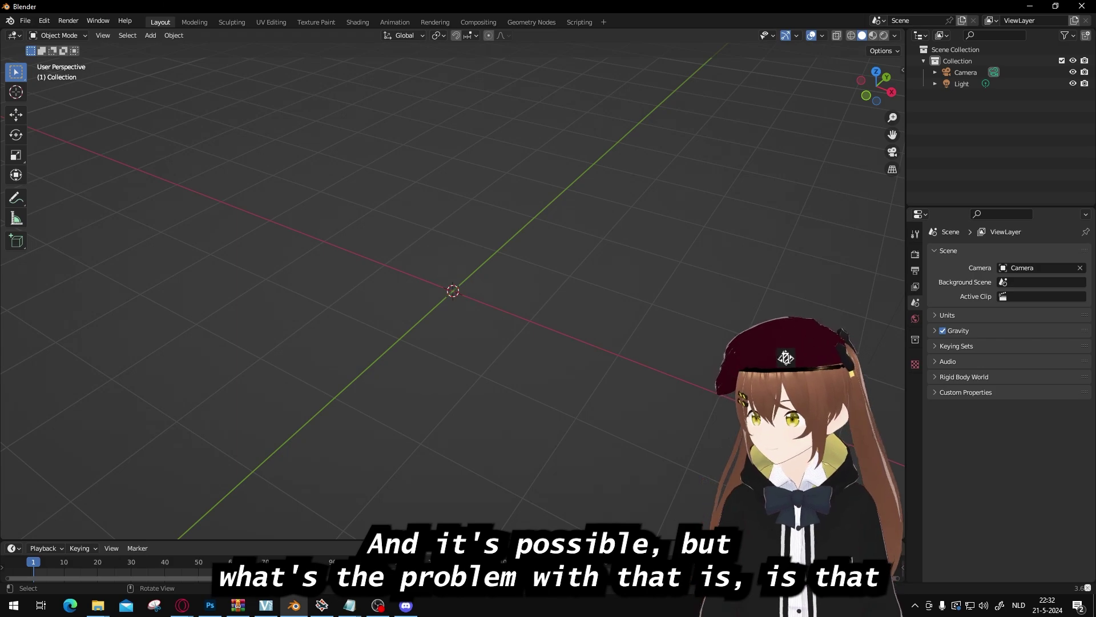
Step: Reopen the recent file Sa310.blend without saving the untitled scene
{"action": "left_click", "coordinate": [43, 20]}
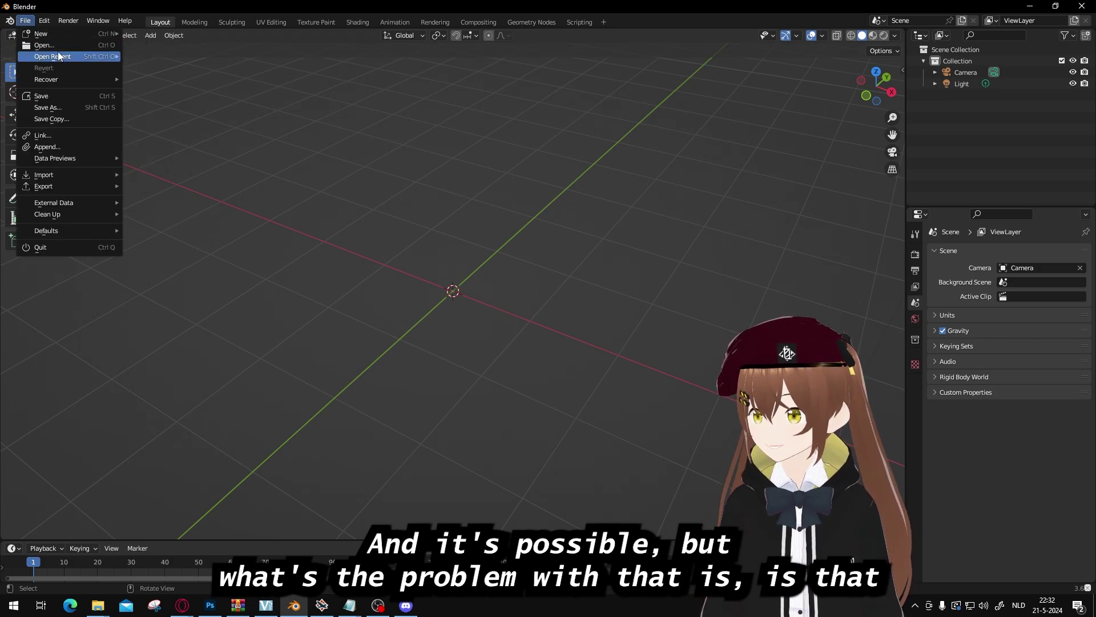
{"action": "mouse_move", "coordinate": [69, 57]}
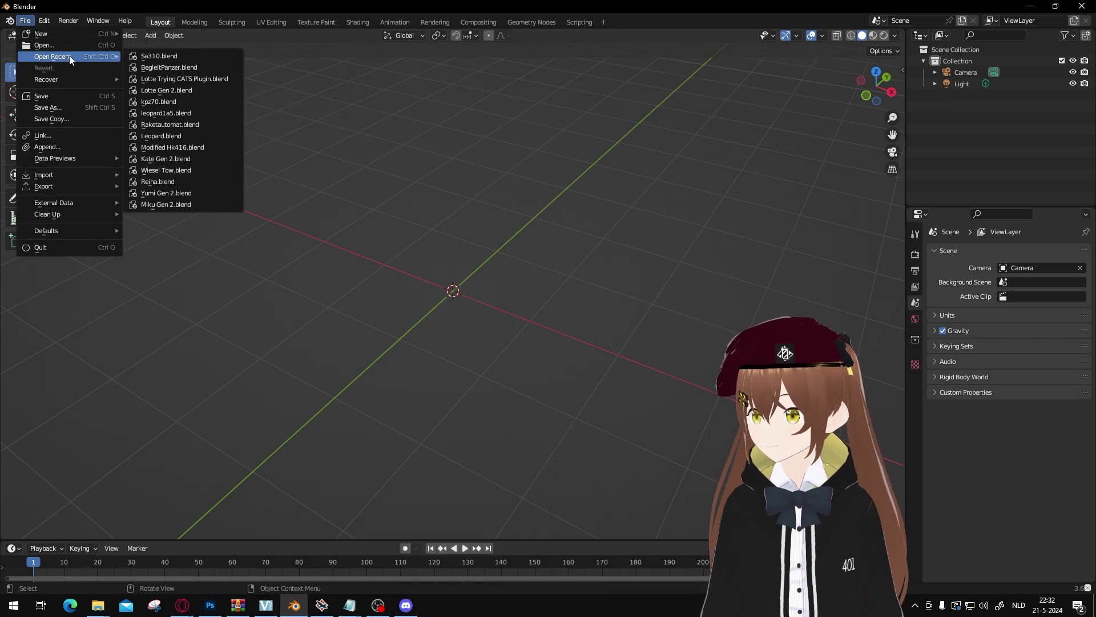
{"action": "left_click", "coordinate": [201, 56]}
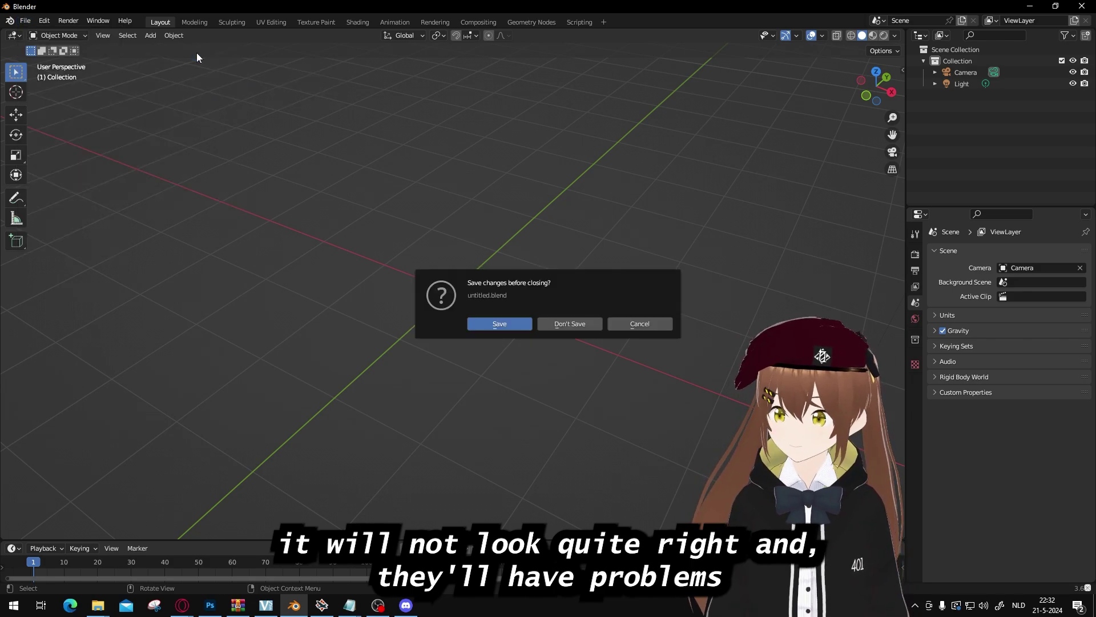
{"action": "left_click", "coordinate": [574, 324]}
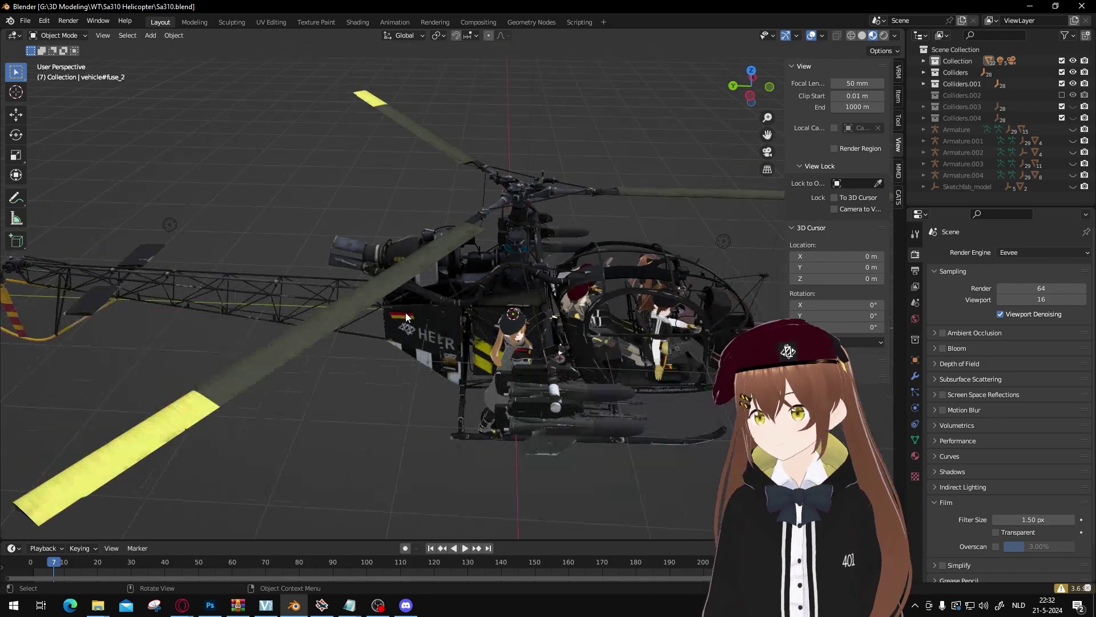
Step: Select the helicopter's fuselage and look through the tool, output, view layer, scene and modifier properties
{"action": "left_click", "coordinate": [406, 317]}
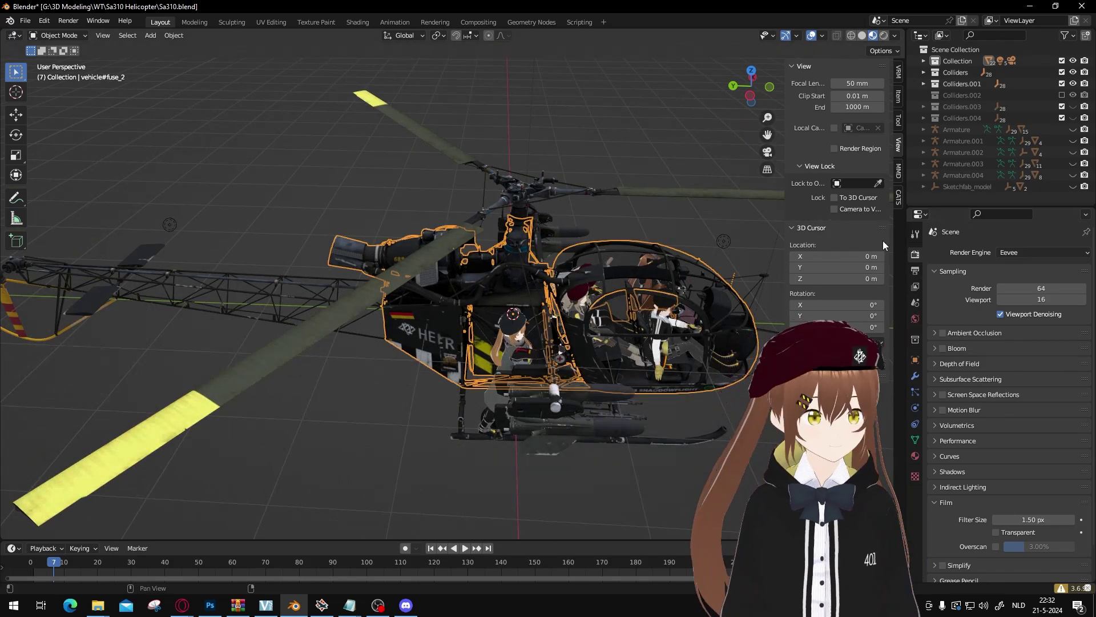
{"action": "left_click", "coordinate": [915, 235]}
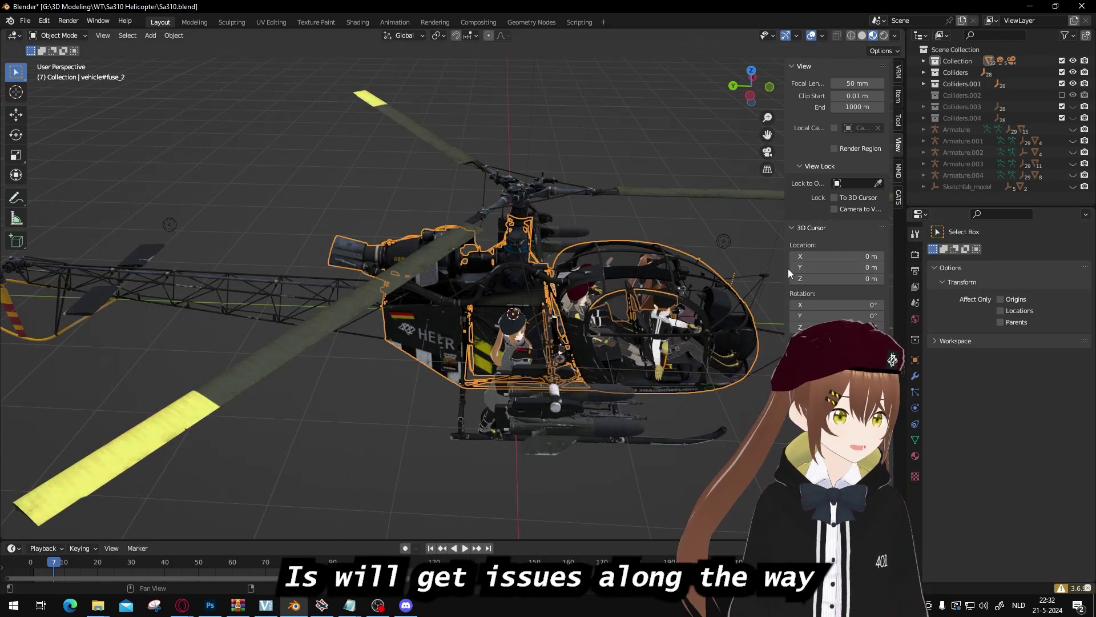
{"action": "left_click", "coordinate": [915, 270]}
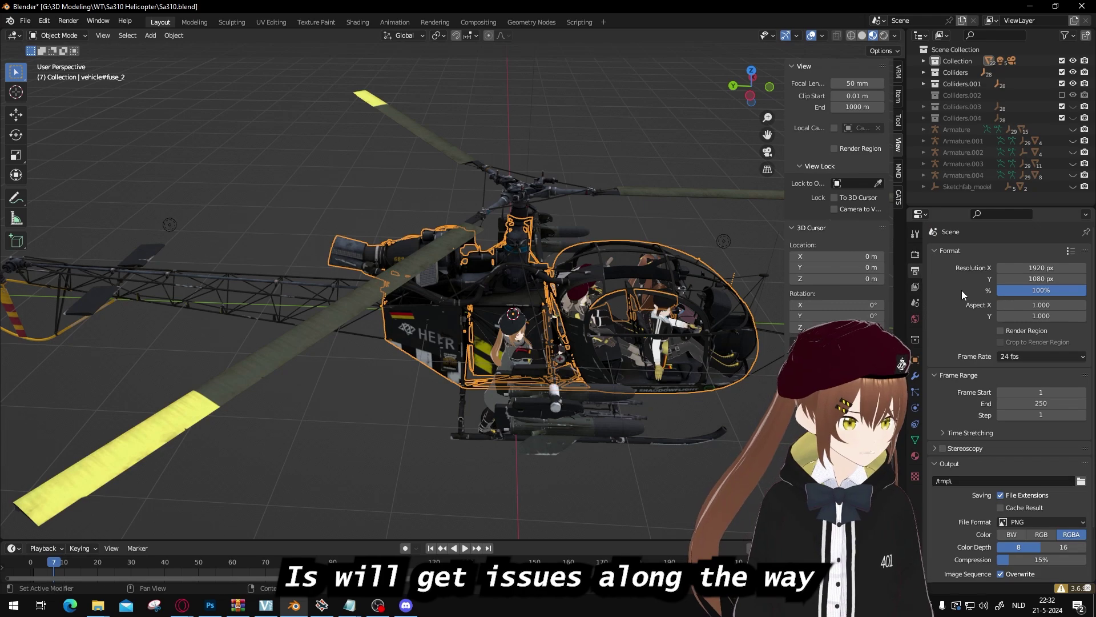
{"action": "left_click", "coordinate": [916, 286]}
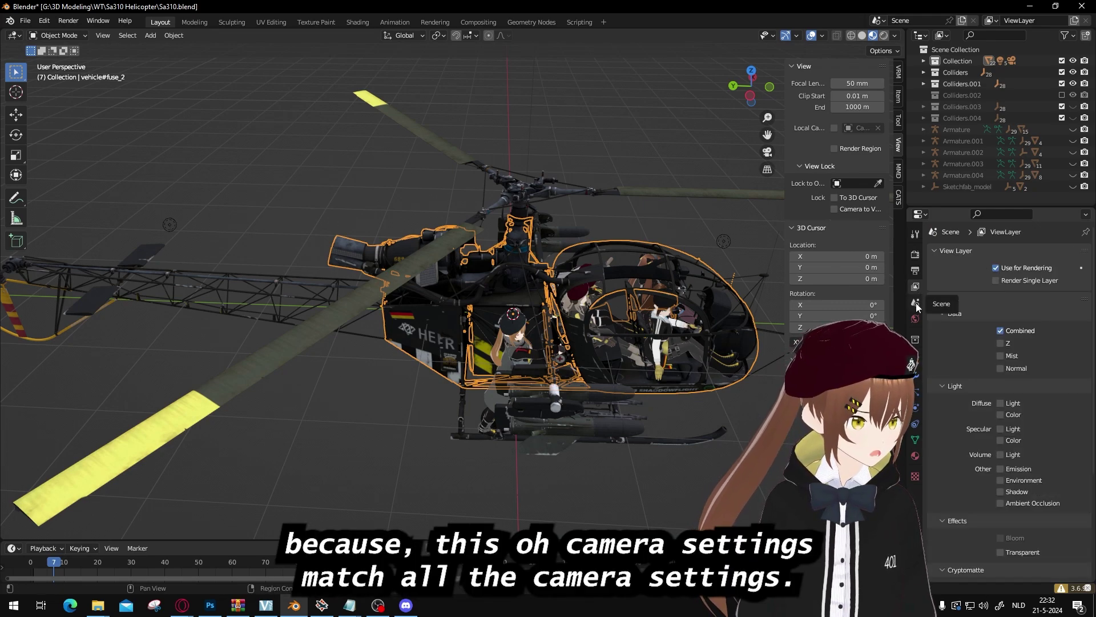
{"action": "key", "text": "Home"}
{"action": "left_click", "coordinate": [915, 302]}
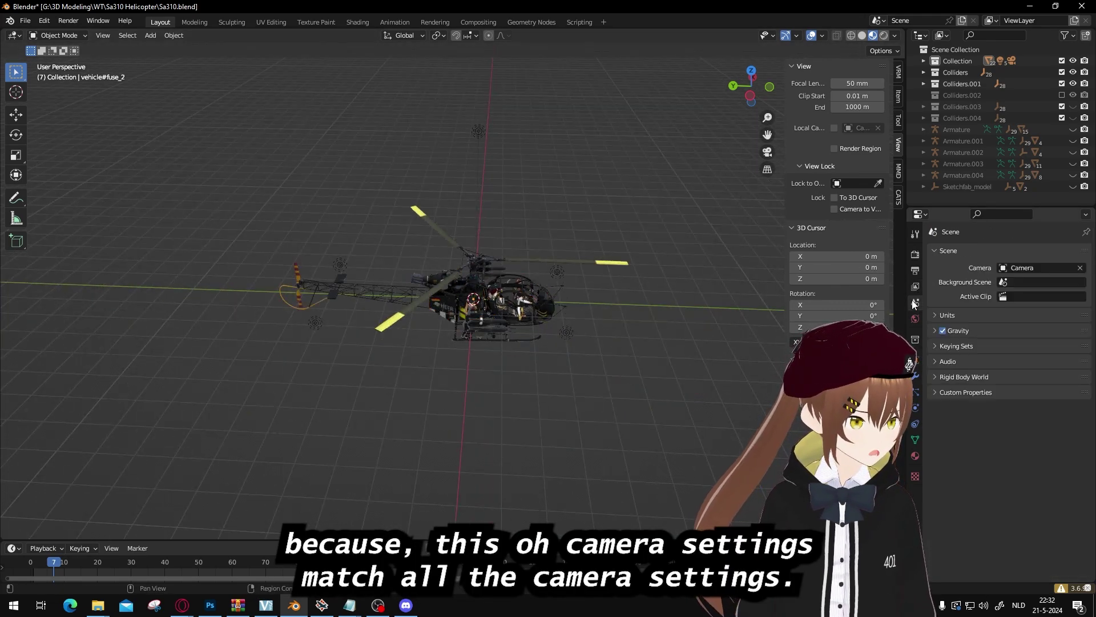
{"action": "left_click", "coordinate": [915, 376]}
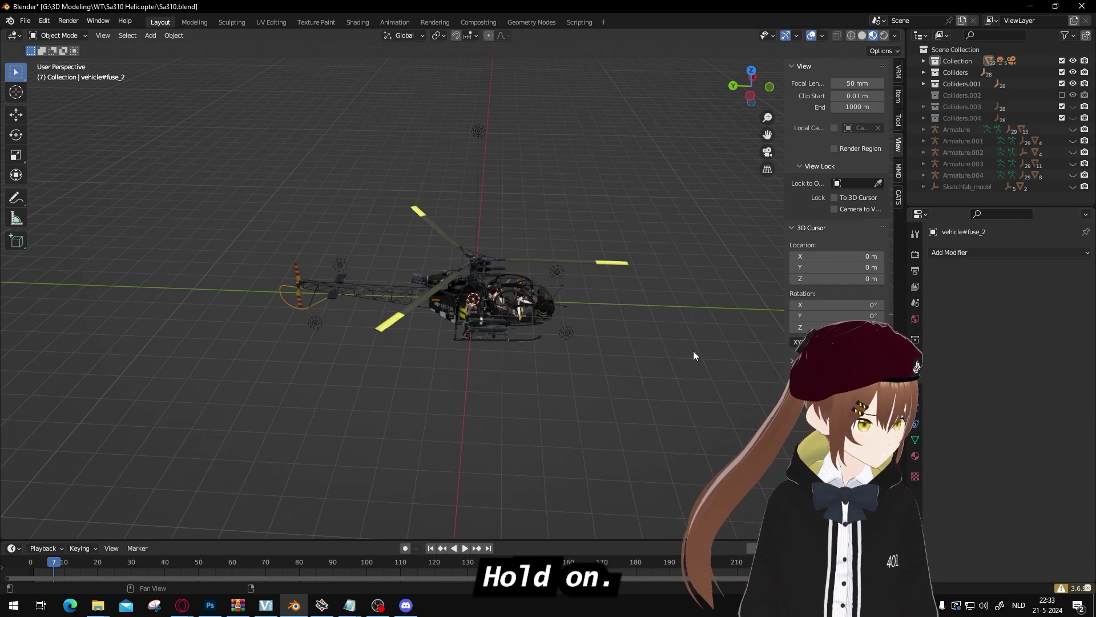
Step: Stretch the front vertices of the helicopter's fuselage forward in Edit Mode using the Move tool, and view the result in Object Mode
{"action": "left_click", "coordinate": [481, 341]}
{"action": "left_click", "coordinate": [514, 303]}
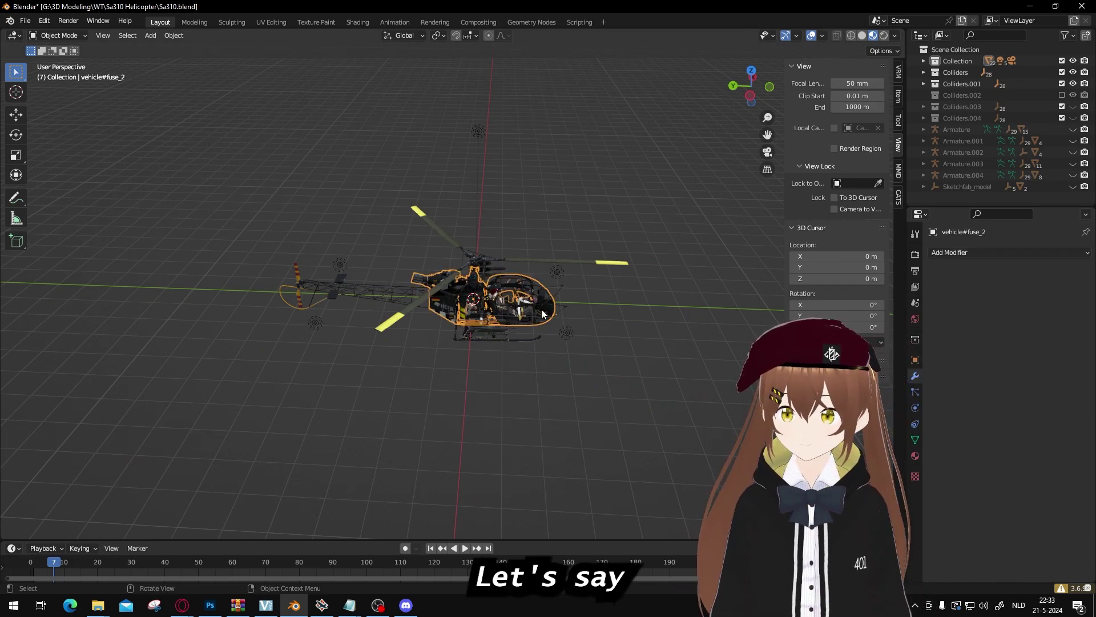
{"action": "key", "text": "Tab"}
{"action": "left_click_drag", "start_coordinate": [502, 262], "coordinate": [588, 345]}
{"action": "left_click", "coordinate": [16, 115]}
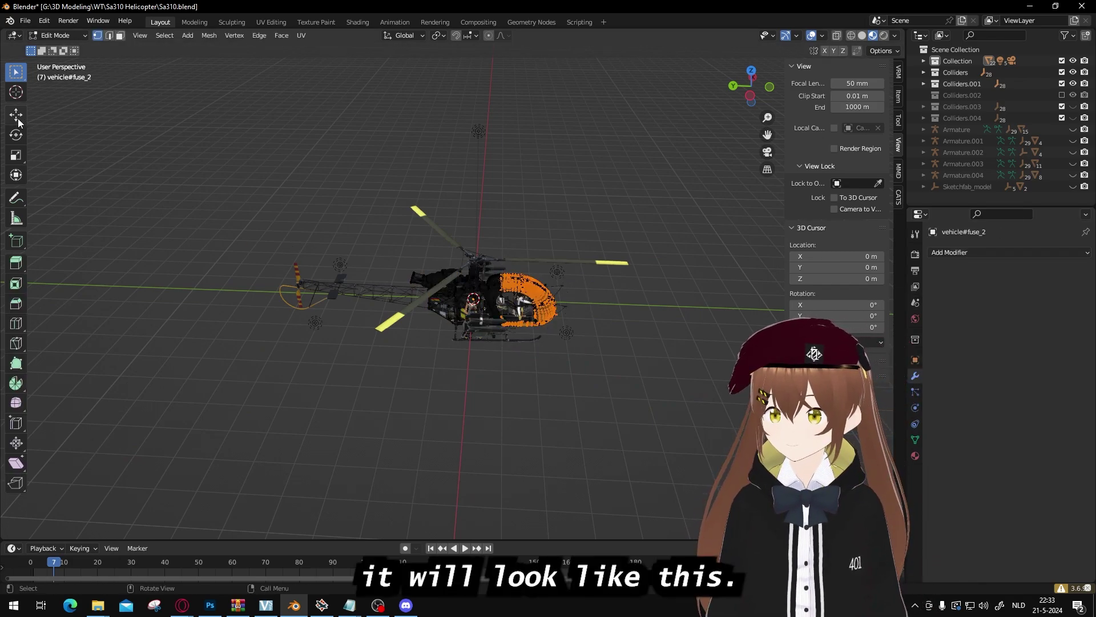
{"action": "left_click_drag", "start_coordinate": [548, 305], "coordinate": [651, 371]}
{"action": "key", "text": "Tab"}
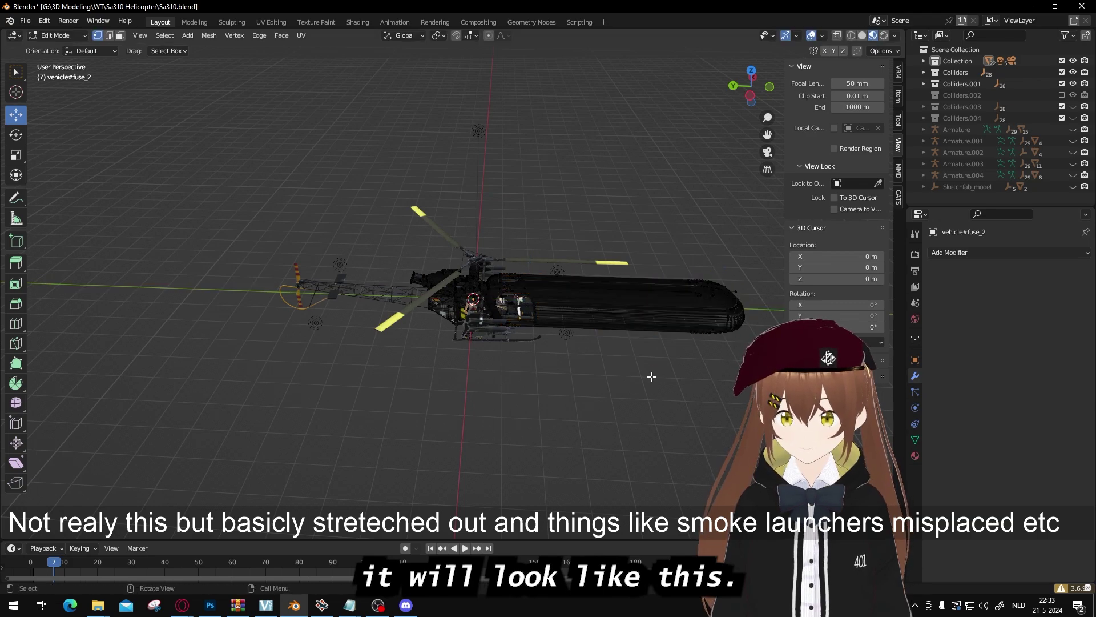
{"action": "mouse_move", "coordinate": [668, 404]}
{"action": "middle_mouse_down"}
{"action": "mouse_move", "coordinate": [668, 369]}
{"action": "mouse_move", "coordinate": [531, 361]}
{"action": "mouse_move", "coordinate": [551, 357]}
{"action": "mouse_move", "coordinate": [494, 368]}
{"action": "mouse_move", "coordinate": [588, 375]}
{"action": "middle_mouse_up"}
{"action": "left_click", "coordinate": [611, 352]}
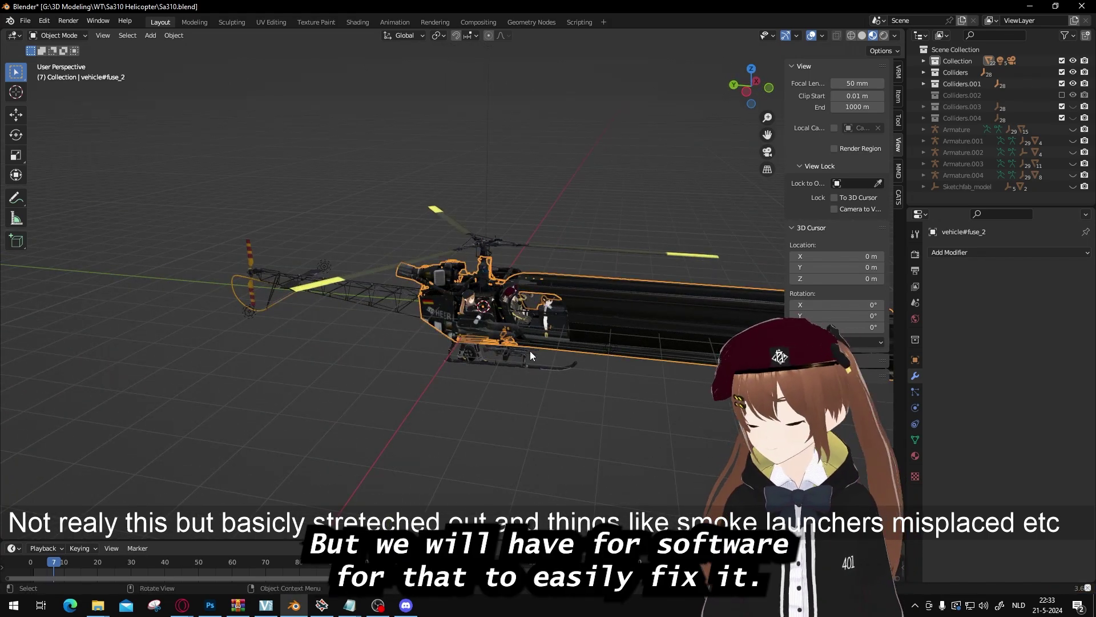
Step: Return to Edit Mode on the fuselage and undo the stretching of its front section
{"action": "key", "text": "Tab"}
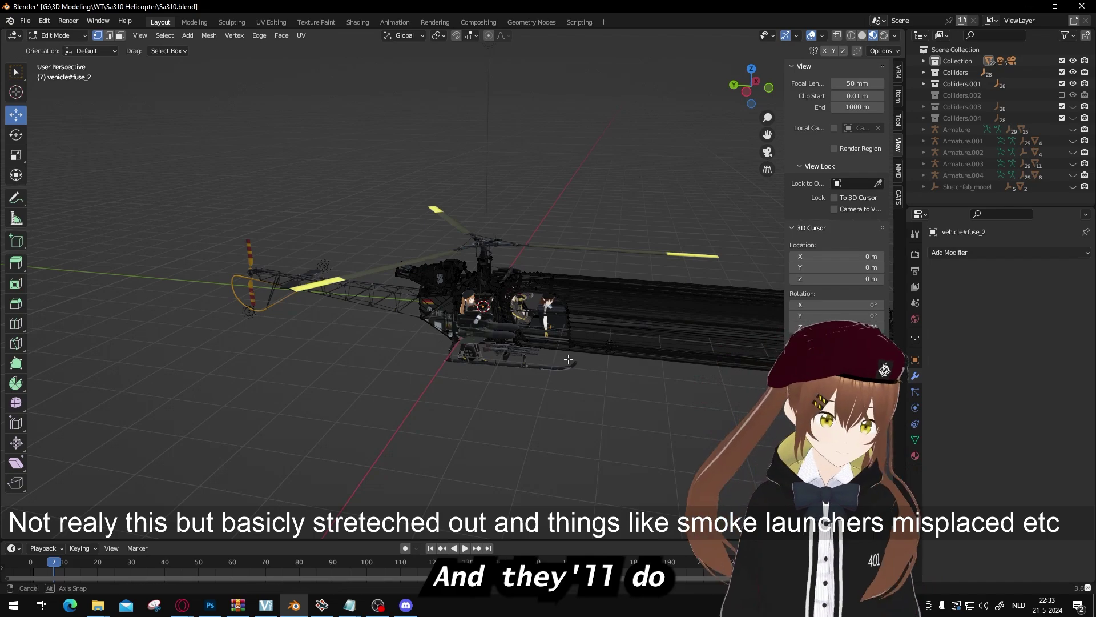
{"action": "middle_click_drag", "start_coordinate": [531, 366], "coordinate": [589, 369]}
{"action": "key", "text": "h"}
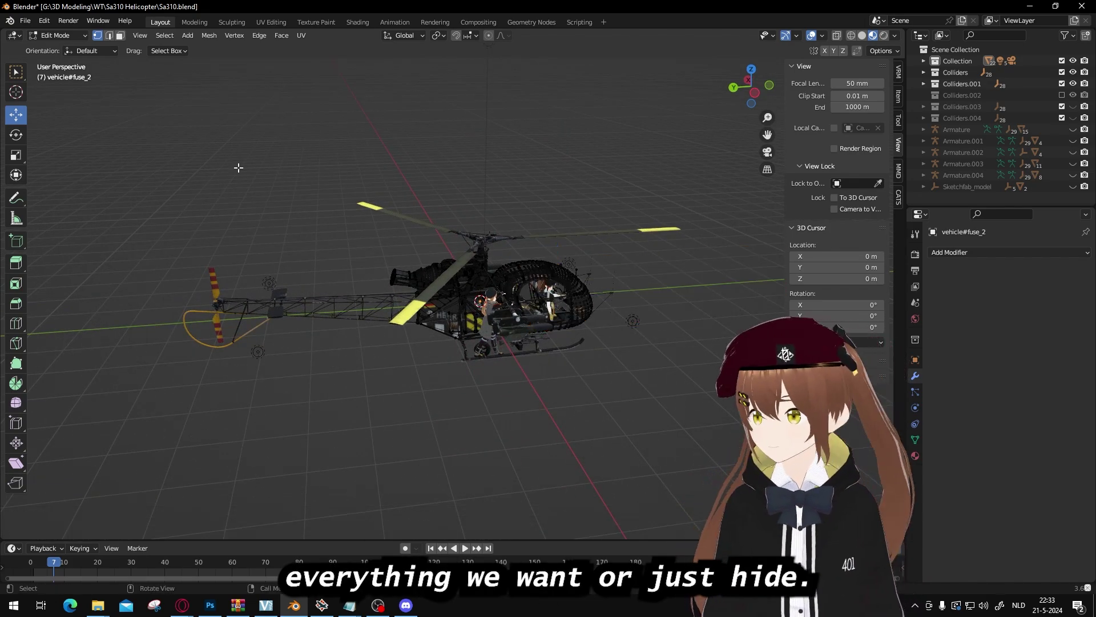
Step: Create a new General scene without saving the changes to Sa310.blend, and switch to the browser's Panther A page
{"action": "left_click", "coordinate": [24, 21]}
{"action": "mouse_move", "coordinate": [53, 56]}
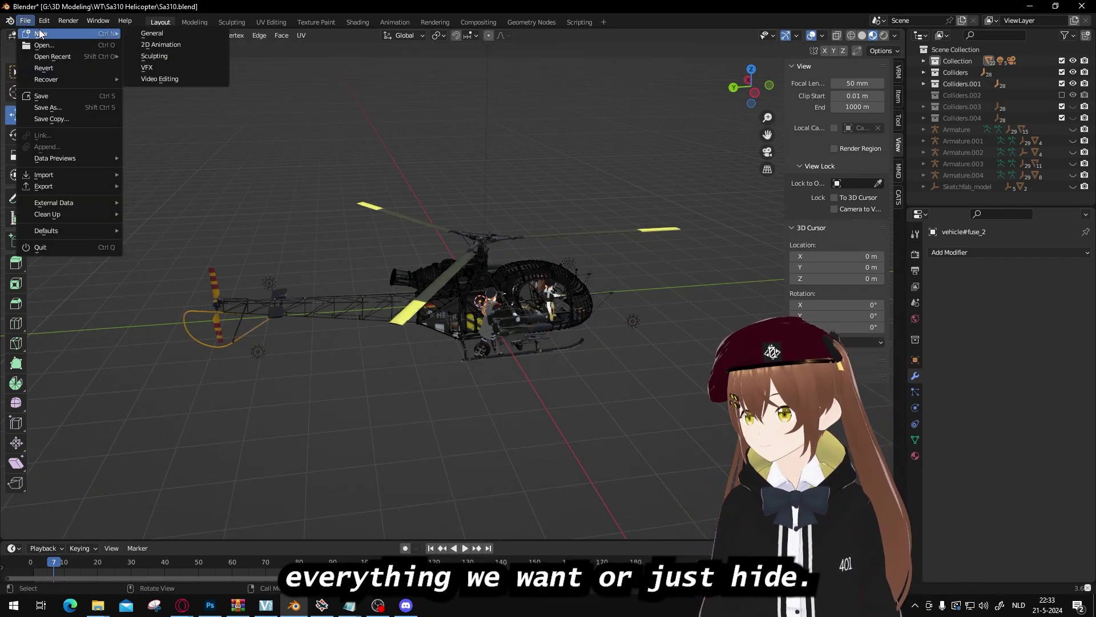
{"action": "left_click", "coordinate": [165, 34]}
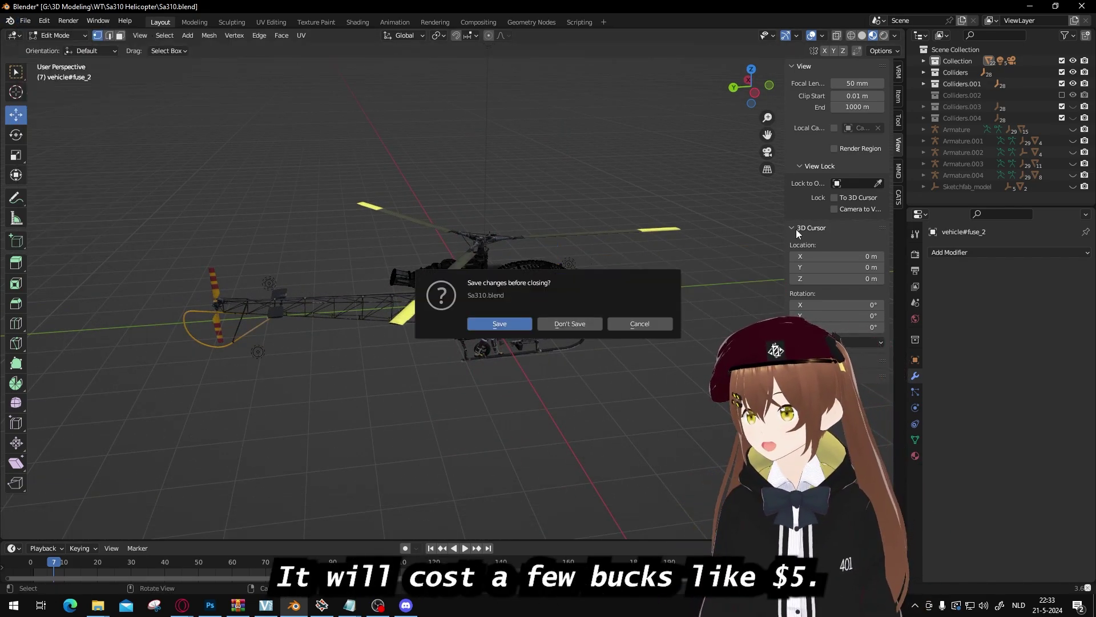
{"action": "left_click", "coordinate": [584, 323]}
{"action": "mouse_move", "coordinate": [182, 605]}
{"action": "left_click", "coordinate": [255, 557]}
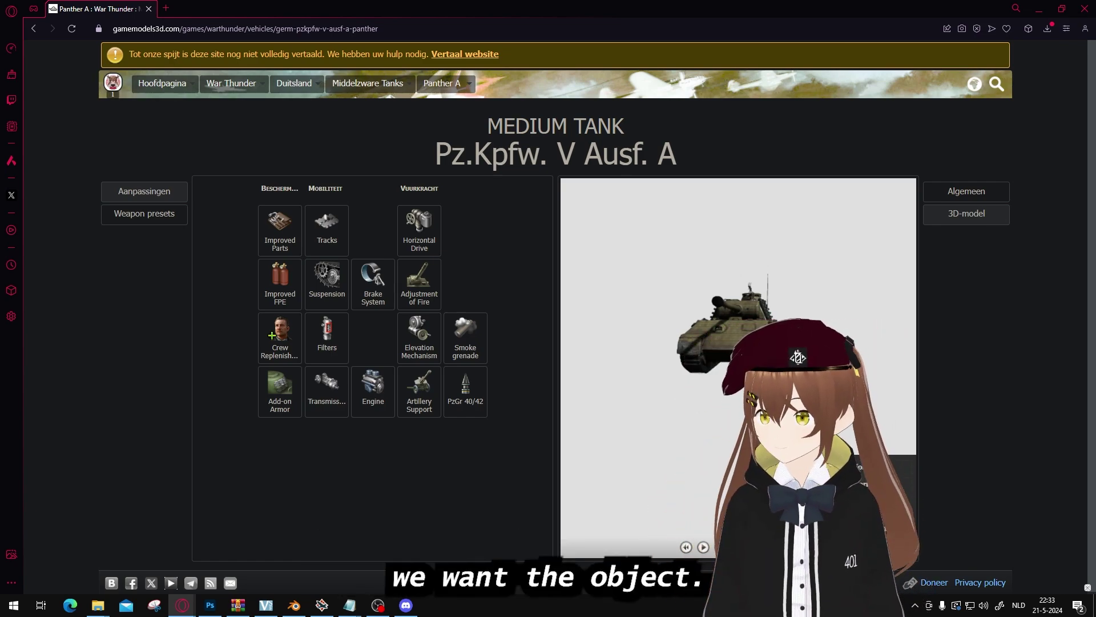
Step: Switch back to Blender and delete the default cube
{"action": "key", "text": "alt+Tab"}
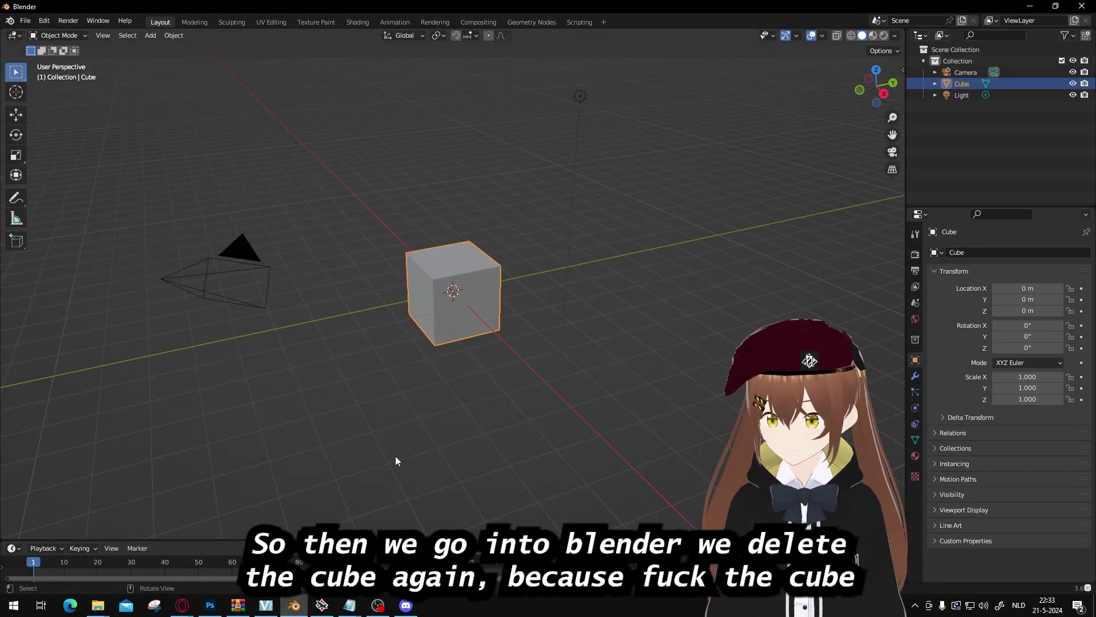
{"action": "scroll", "coordinate": [495, 234], "scroll_direction": "up", "scroll_amount": 6}
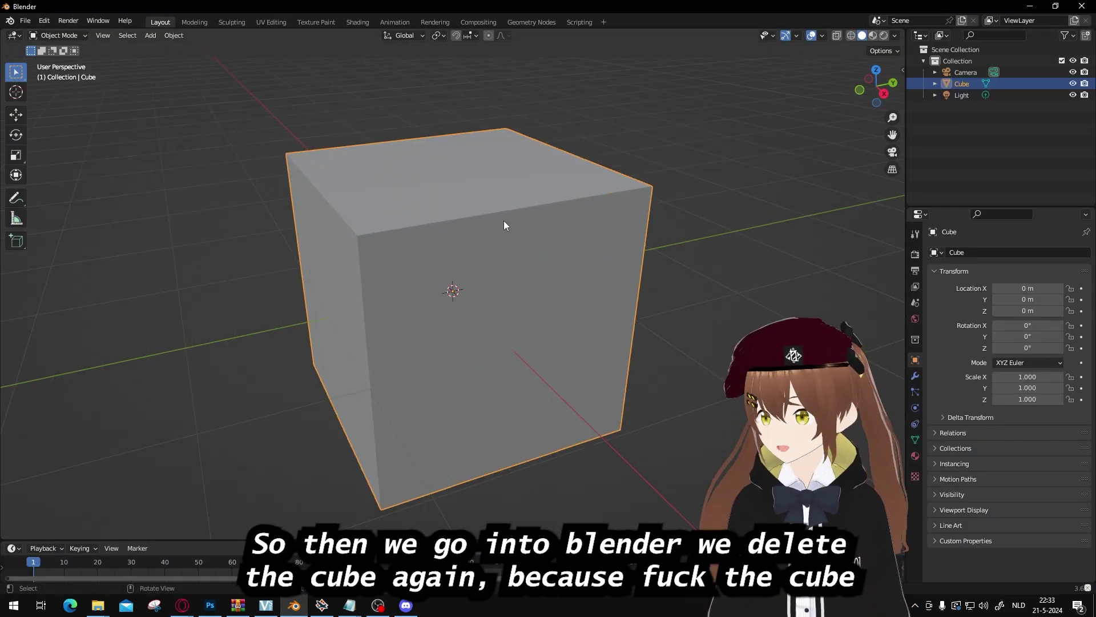
{"action": "key", "text": "Delete"}
{"action": "left_click", "coordinate": [21, 20]}
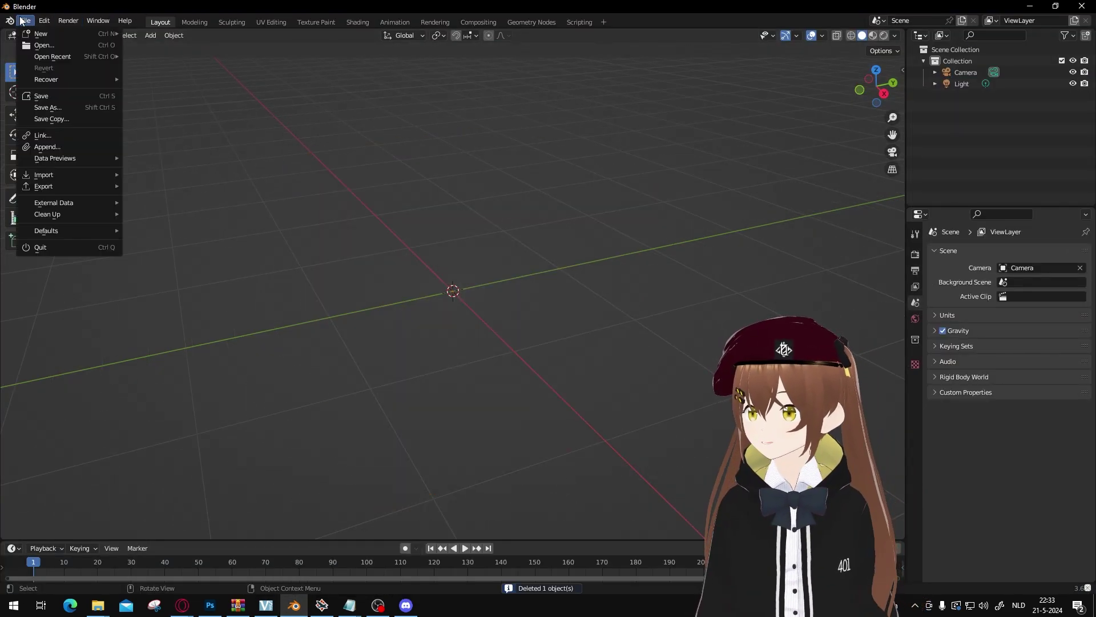
Step: Find the extracted Panther_A folder among the Downloads in File Explorer and open it to view the model files
{"action": "mouse_move", "coordinate": [98, 605]}
{"action": "mouse_move", "coordinate": [157, 553]}
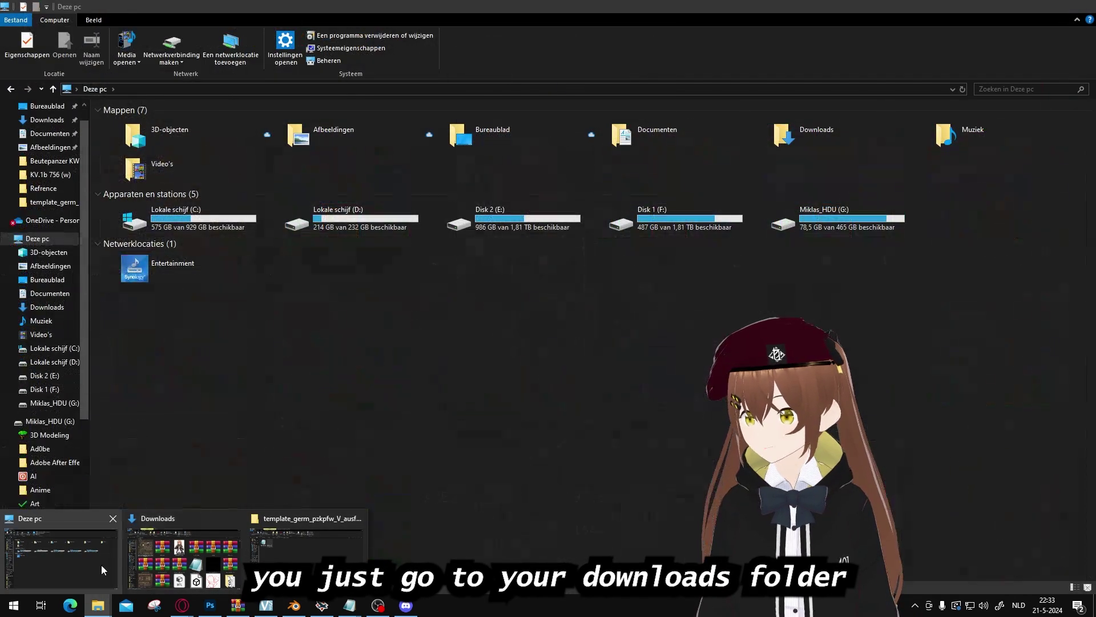
{"action": "left_click", "coordinate": [101, 564]}
{"action": "left_click", "coordinate": [48, 156]}
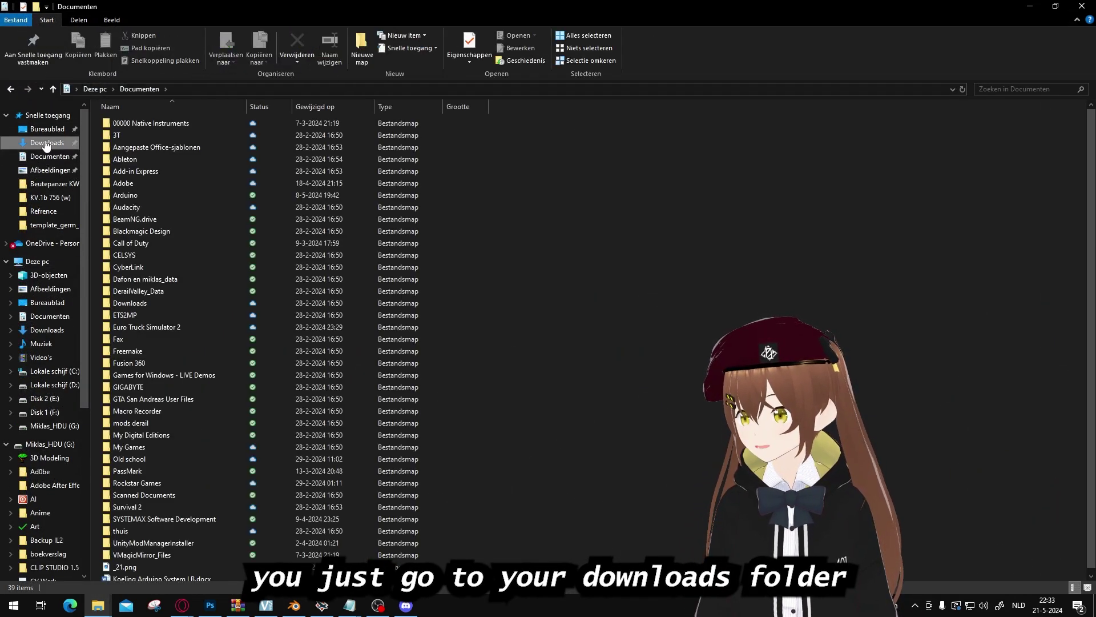
{"action": "left_click", "coordinate": [47, 143]}
{"action": "left_click", "coordinate": [176, 159]}
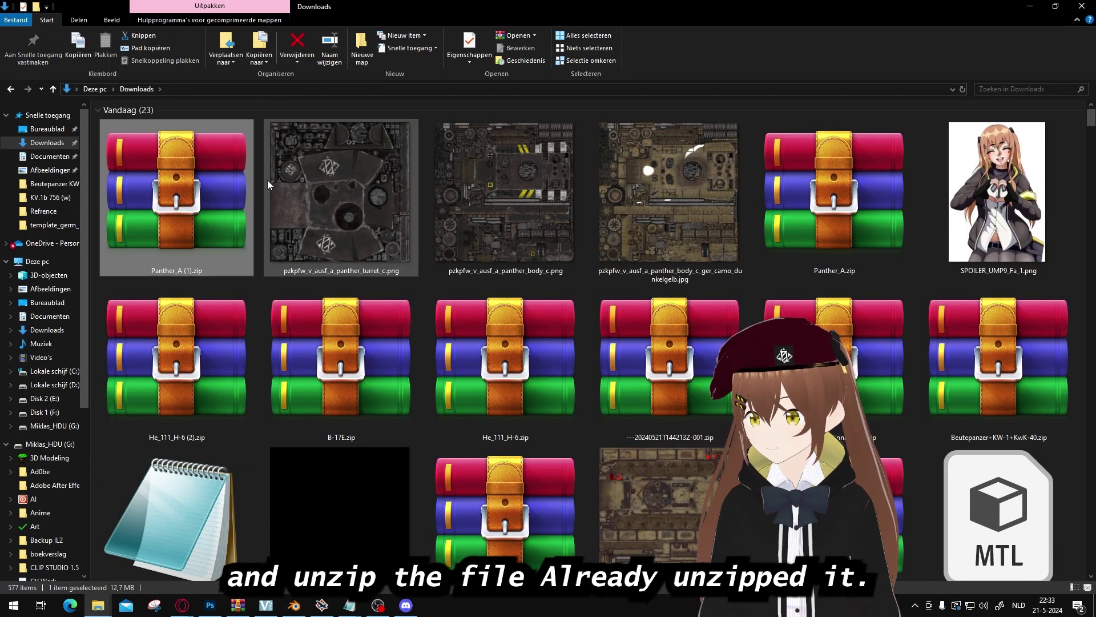
{"action": "scroll", "coordinate": [718, 239], "scroll_direction": "down", "scroll_amount": 3}
{"action": "scroll", "coordinate": [719, 239], "scroll_direction": "up", "scroll_amount": 3}
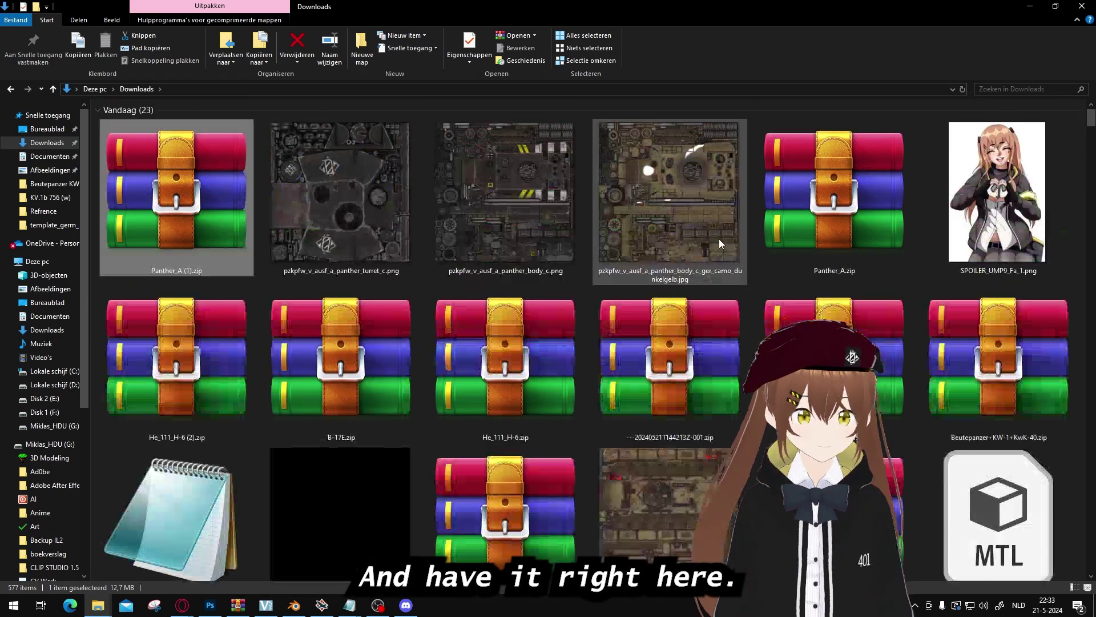
{"action": "scroll", "coordinate": [718, 239], "scroll_direction": "down", "scroll_amount": 3}
{"action": "double_click", "coordinate": [553, 461]}
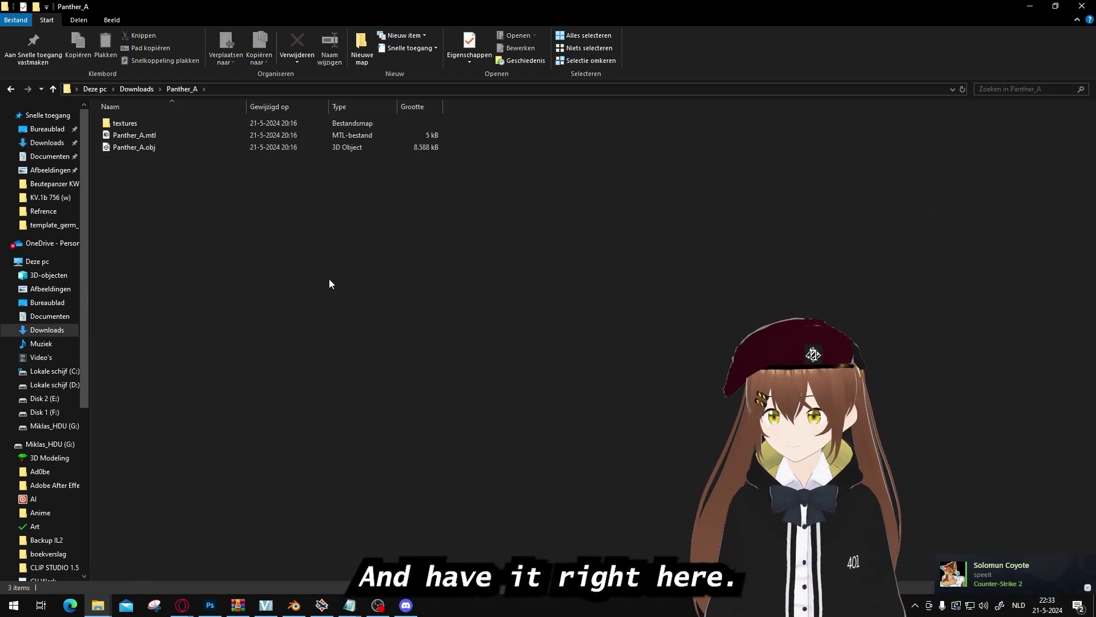
Step: Switch back to Blender and import Panther_A.obj from the Downloads\Panther_A folder with the legacy Wavefront (.obj) importer
{"action": "left_click", "coordinate": [291, 604]}
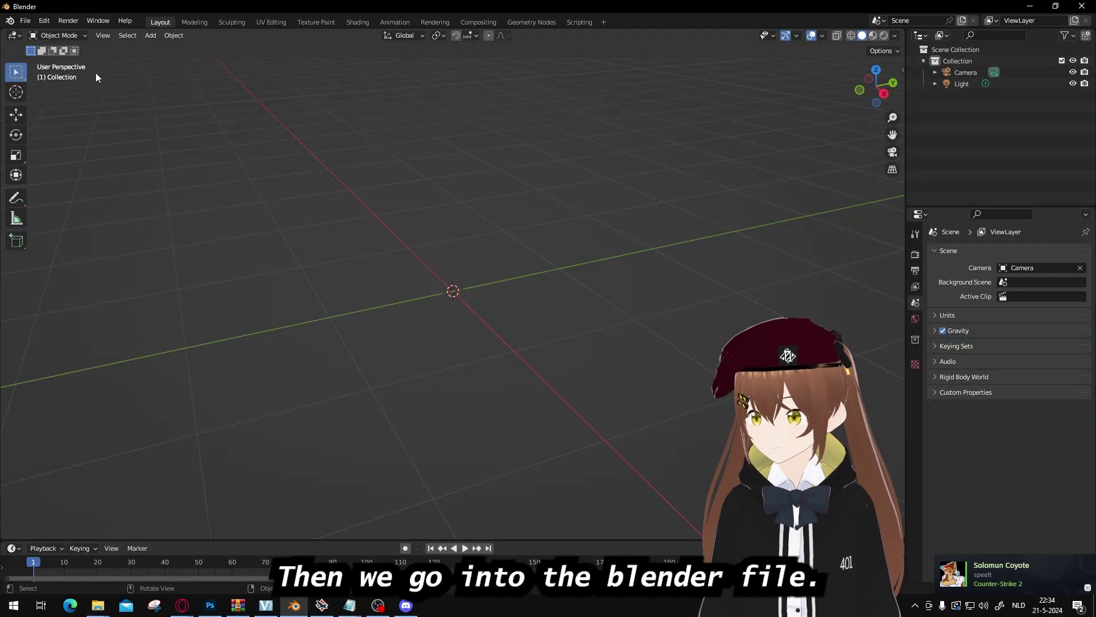
{"action": "left_click", "coordinate": [44, 21]}
{"action": "left_click", "coordinate": [26, 20]}
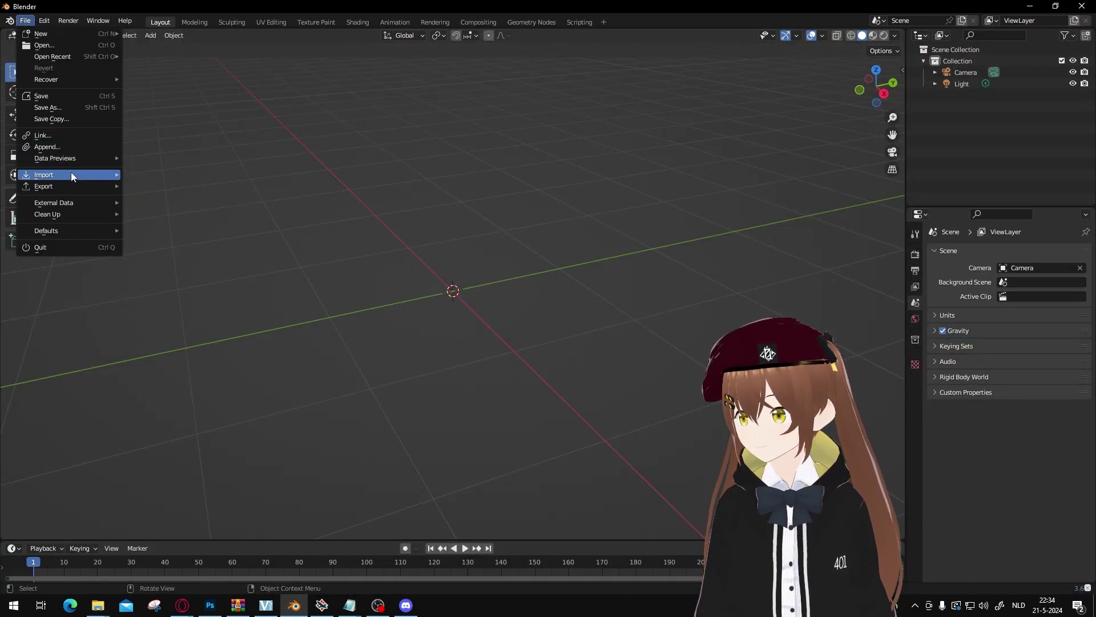
{"action": "mouse_move", "coordinate": [71, 175]}
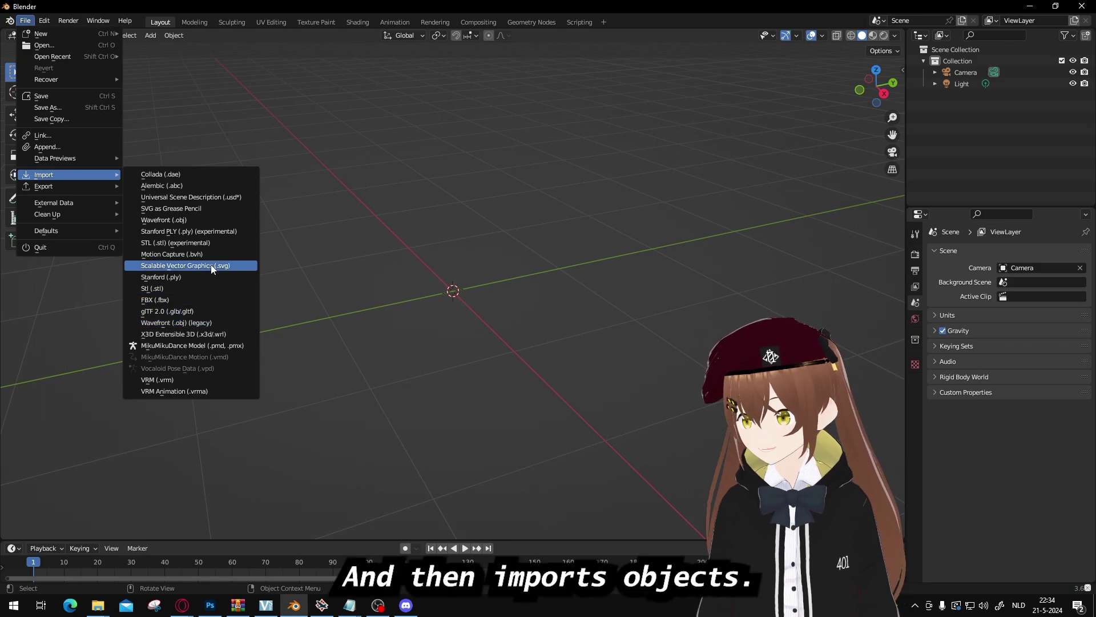
{"action": "left_click", "coordinate": [220, 323]}
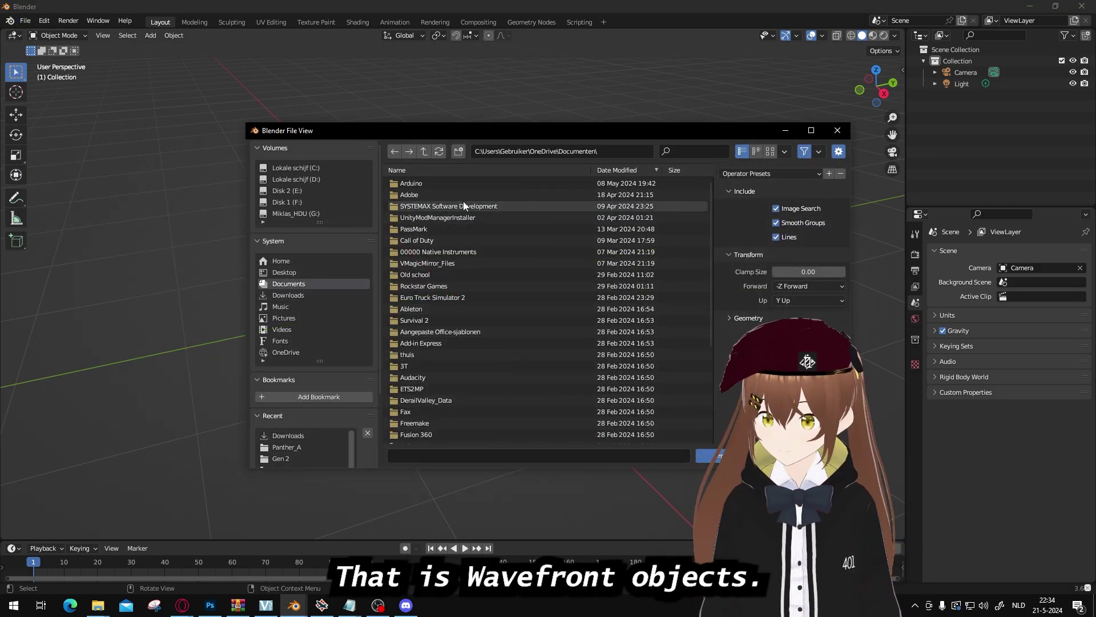
{"action": "left_click", "coordinate": [302, 296]}
{"action": "left_click", "coordinate": [435, 184]}
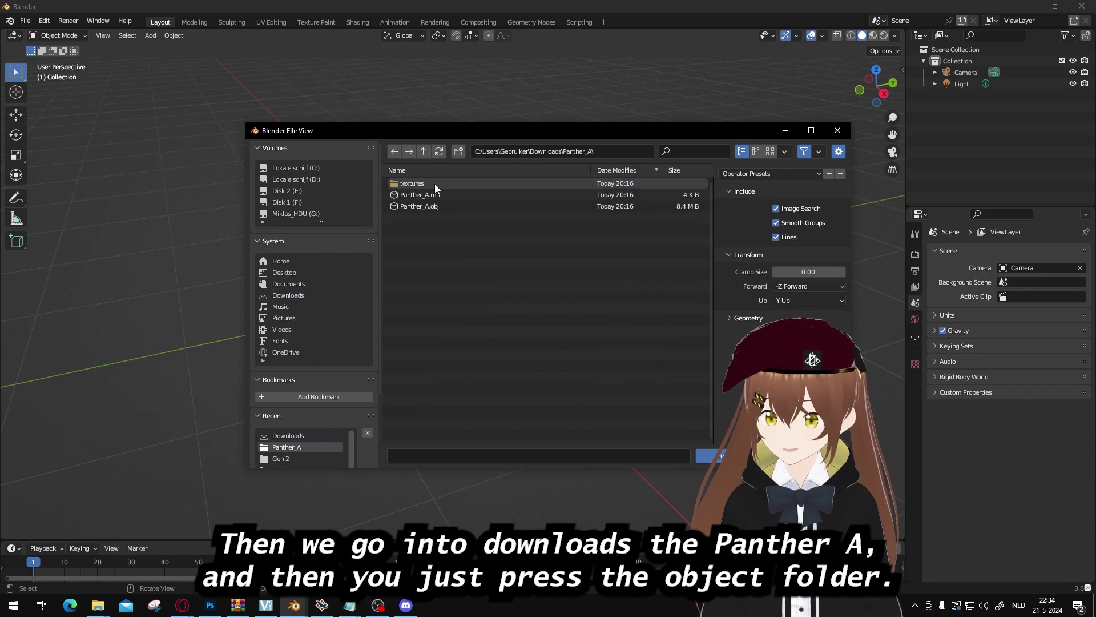
{"action": "left_click", "coordinate": [397, 206]}
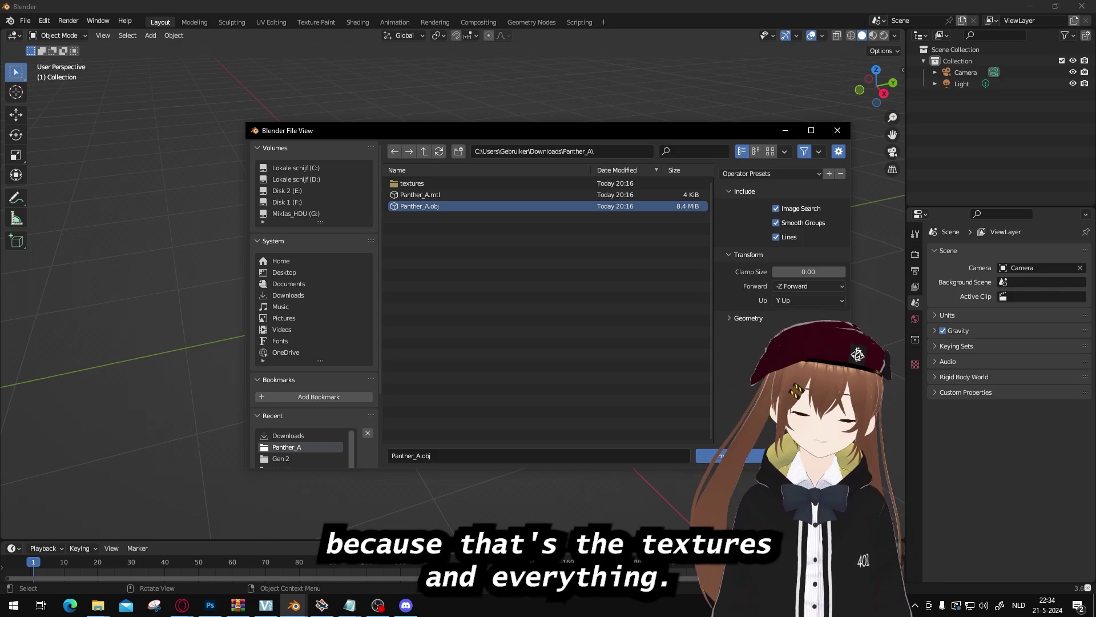
{"action": "left_click", "coordinate": [724, 455]}
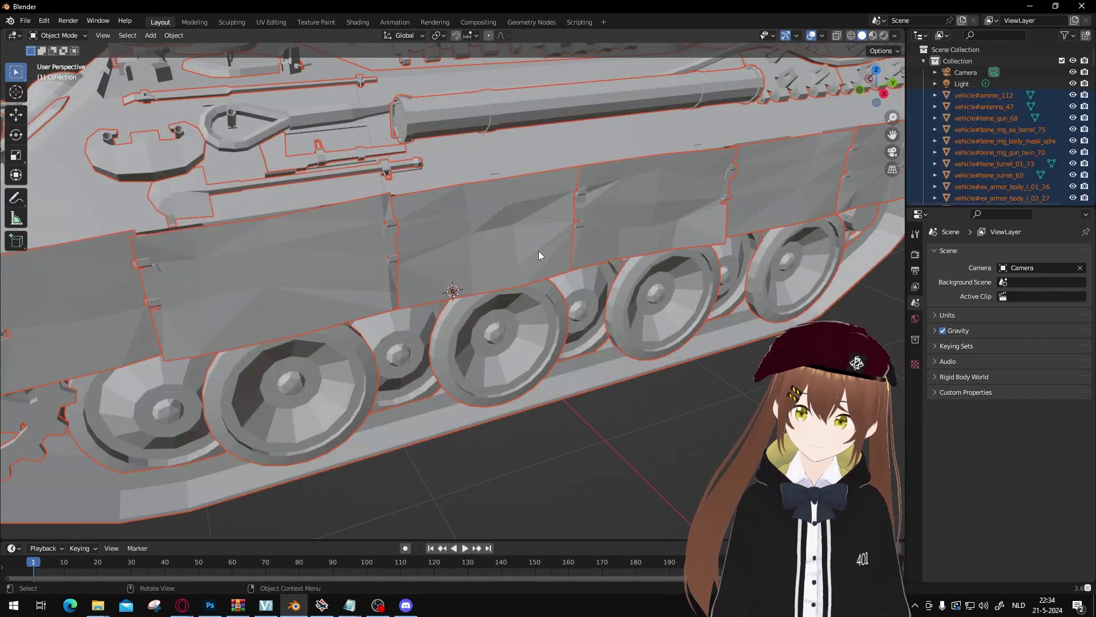
Step: Show the imported tank in Material Preview shading and deselect all its parts
{"action": "scroll", "coordinate": [515, 343], "scroll_direction": "down", "scroll_amount": 5}
{"action": "middle_click_drag", "start_coordinate": [515, 344], "coordinate": [671, 321]}
{"action": "scroll", "coordinate": [346, 309], "scroll_direction": "down", "scroll_amount": 5}
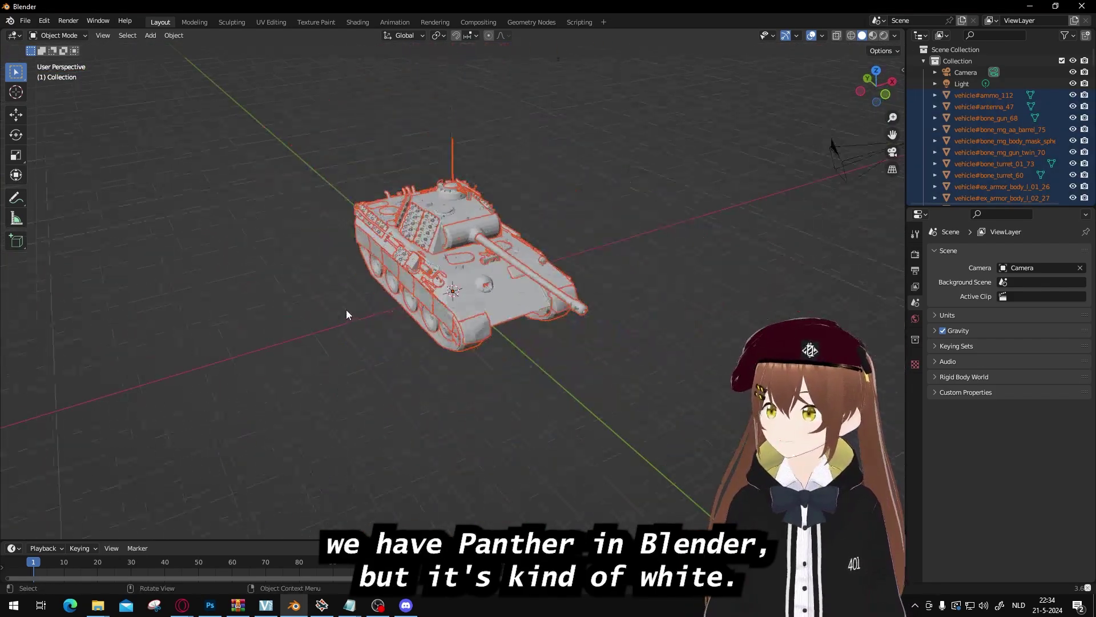
{"action": "middle_click_drag", "start_coordinate": [346, 310], "coordinate": [568, 183]}
{"action": "mouse_move", "coordinate": [647, 169]}
{"action": "middle_mouse_down"}
{"action": "mouse_move", "coordinate": [643, 191]}
{"action": "mouse_move", "coordinate": [674, 188]}
{"action": "mouse_move", "coordinate": [654, 200]}
{"action": "mouse_move", "coordinate": [656, 176]}
{"action": "mouse_move", "coordinate": [519, 226]}
{"action": "mouse_move", "coordinate": [546, 226]}
{"action": "mouse_move", "coordinate": [444, 184]}
{"action": "mouse_move", "coordinate": [540, 170]}
{"action": "mouse_move", "coordinate": [307, 209]}
{"action": "mouse_move", "coordinate": [348, 193]}
{"action": "middle_mouse_up"}
{"action": "left_click", "coordinate": [874, 35]}
{"action": "left_click", "coordinate": [656, 177]}
Step: Select the round hatch on the rear of the turret and open it in the Texture Paint workspace
{"action": "scroll", "coordinate": [488, 177], "scroll_direction": "up", "scroll_amount": 5}
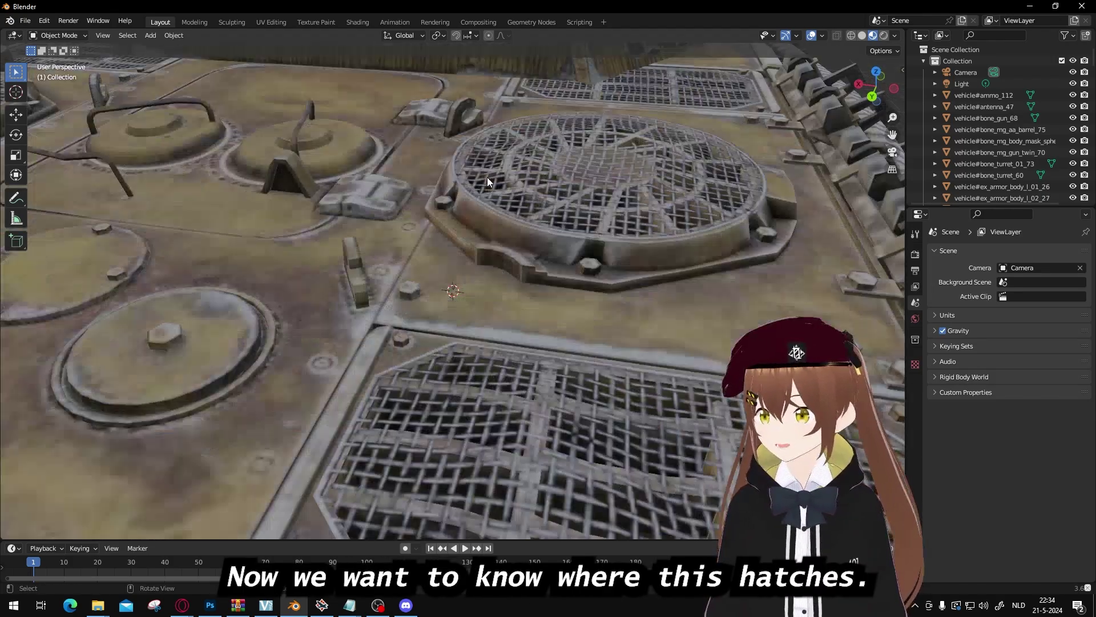
{"action": "mouse_move", "coordinate": [487, 177]}
{"action": "middle_mouse_down", "text": "shift"}
{"action": "mouse_move", "coordinate": [472, 238]}
{"action": "mouse_move", "coordinate": [485, 323]}
{"action": "middle_mouse_up", "text": "shift"}
{"action": "scroll", "coordinate": [441, 196], "scroll_direction": "up", "scroll_amount": 2}
{"action": "left_click", "coordinate": [438, 230]}
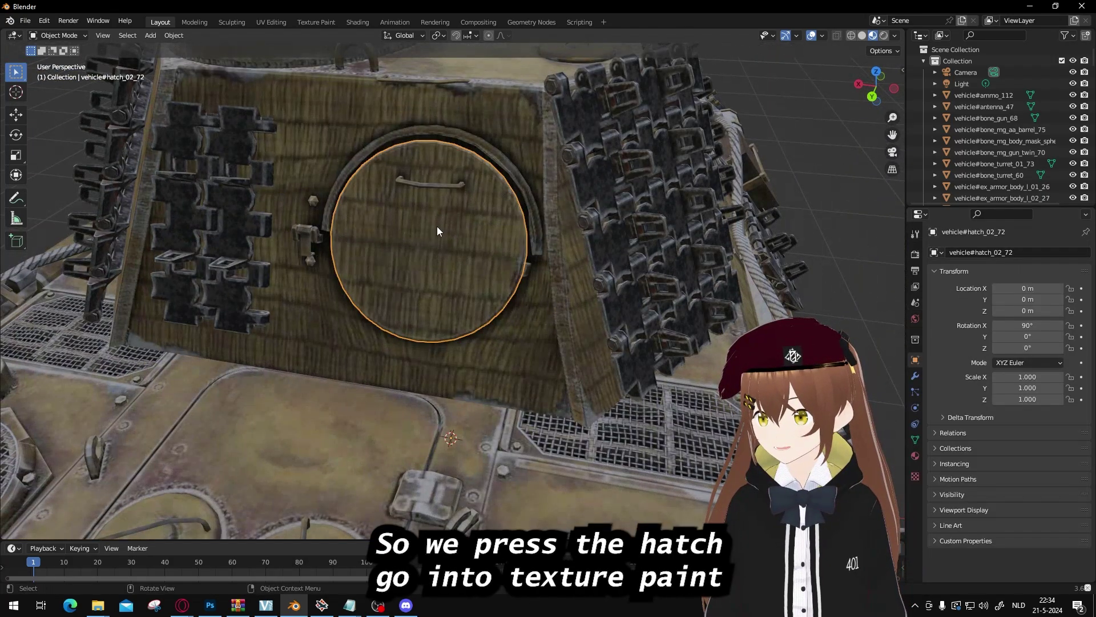
{"action": "left_click", "coordinate": [315, 22]}
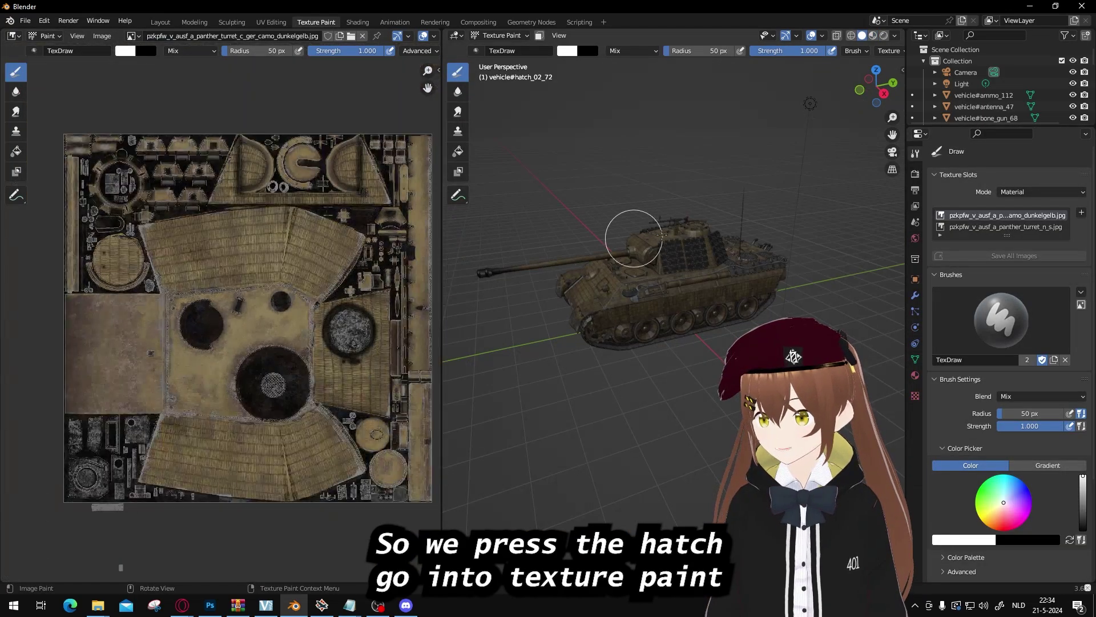
Step: Paint a white test patch on the turret's rear hatch to locate it on the turret texture, and undo it
{"action": "middle_click_drag", "start_coordinate": [631, 245], "coordinate": [522, 216]}
{"action": "scroll", "coordinate": [773, 196], "scroll_direction": "up", "scroll_amount": 3}
{"action": "mouse_move", "coordinate": [773, 196]}
{"action": "middle_mouse_down"}
{"action": "mouse_move", "coordinate": [742, 188]}
{"action": "mouse_move", "coordinate": [663, 252]}
{"action": "middle_mouse_up"}
{"action": "scroll", "coordinate": [692, 169], "scroll_direction": "up", "scroll_amount": 5}
{"action": "left_click_drag", "start_coordinate": [637, 234], "coordinate": [634, 260]}
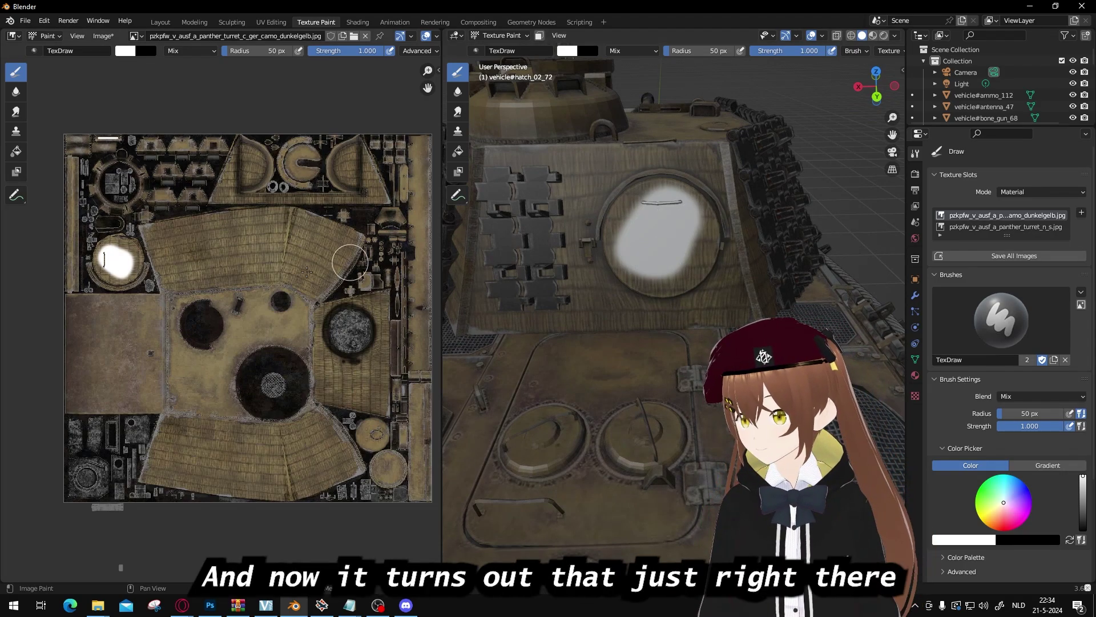
{"action": "scroll", "coordinate": [98, 259], "scroll_direction": "up", "scroll_amount": 4}
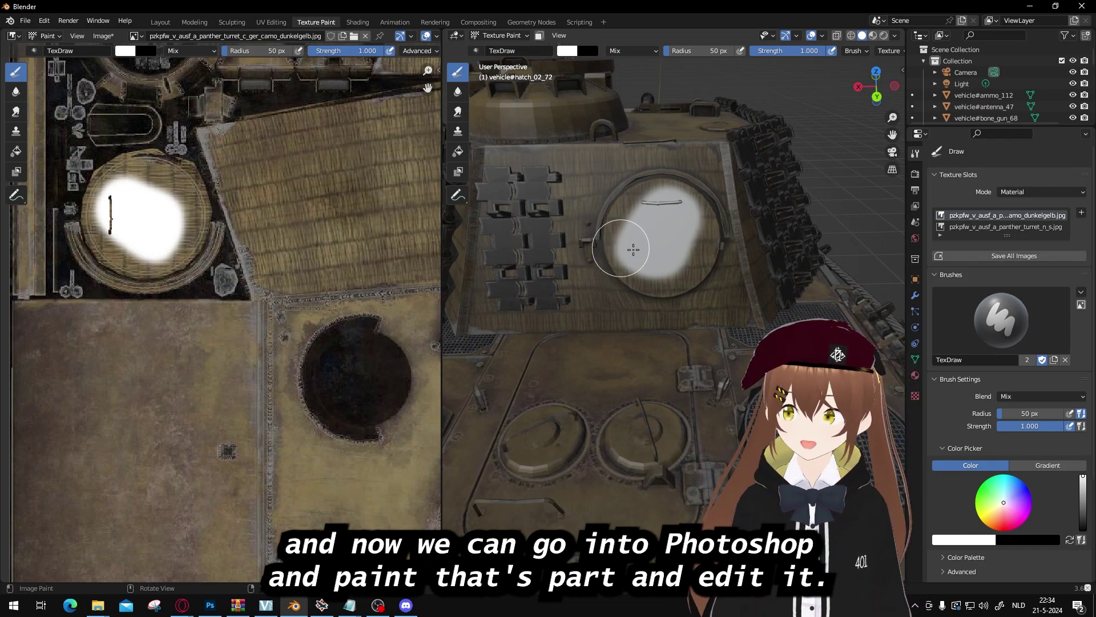
{"action": "key", "text": "ctrl+z"}
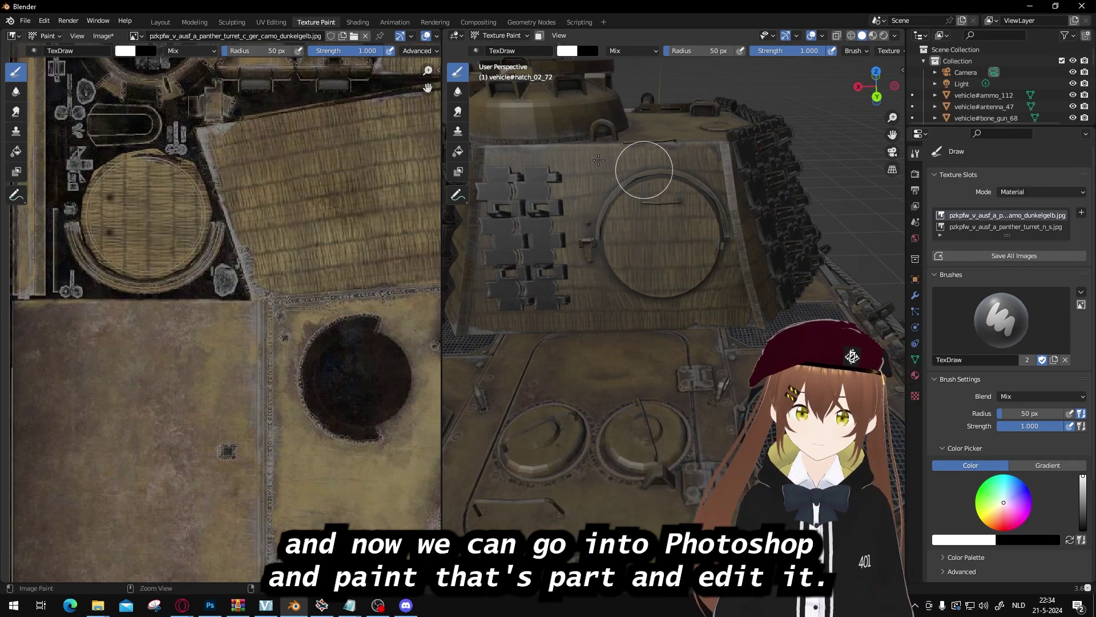
Step: Return to the Layout workspace, select the tank's hull body, and open it in the Texture Paint workspace
{"action": "left_click", "coordinate": [160, 22]}
{"action": "scroll", "coordinate": [502, 211], "scroll_direction": "down", "scroll_amount": 10}
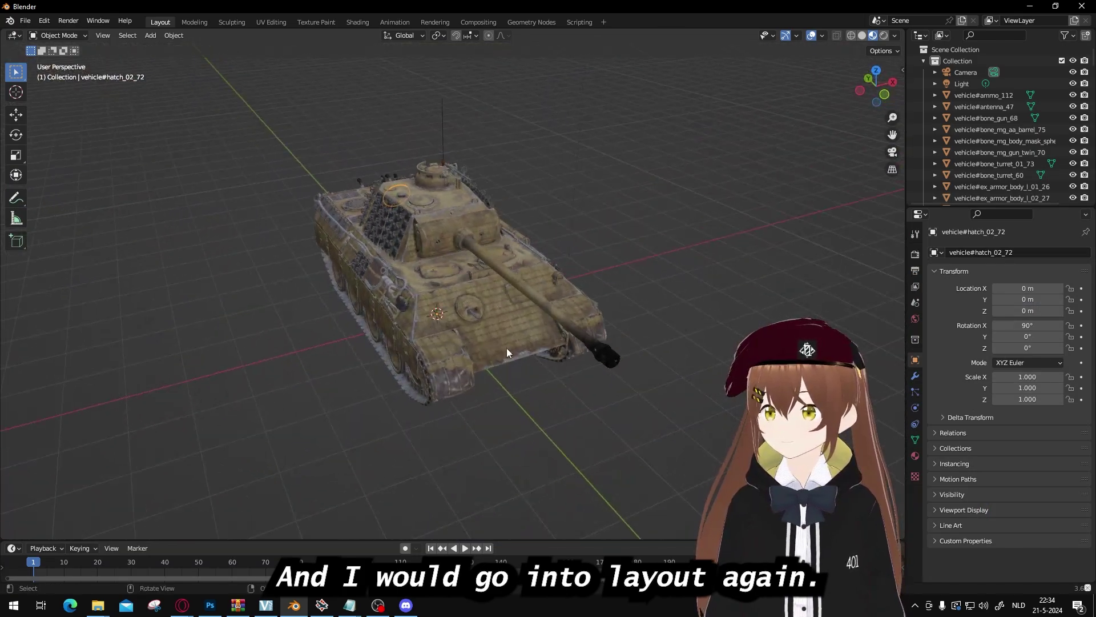
{"action": "left_click", "coordinate": [513, 328]}
{"action": "middle_click_drag", "start_coordinate": [514, 329], "coordinate": [457, 285]}
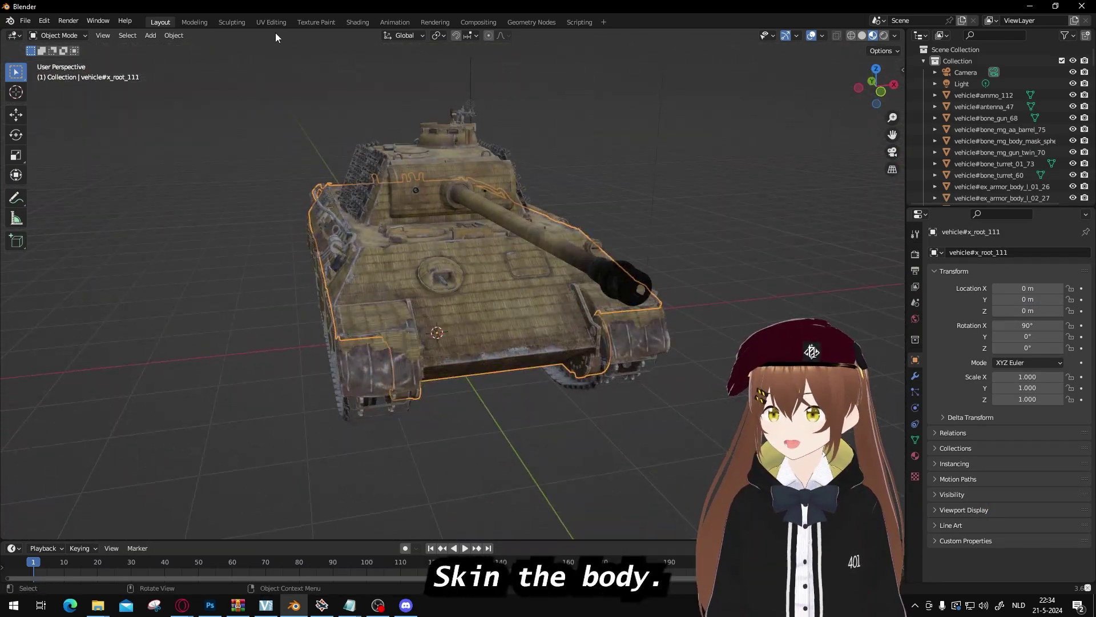
{"action": "left_click", "coordinate": [316, 22]}
Step: Paint a white patch on the lower middle of the hull's front plate and locate it on the body texture
{"action": "scroll", "coordinate": [644, 296], "scroll_direction": "down", "scroll_amount": 8}
{"action": "middle_click_drag", "start_coordinate": [795, 240], "coordinate": [777, 272]}
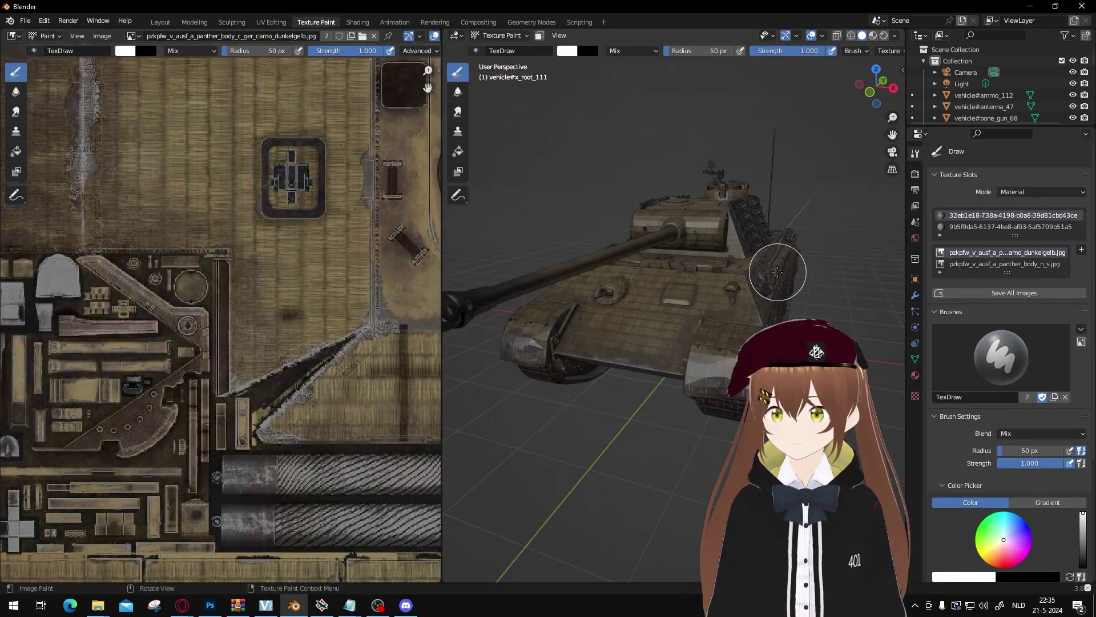
{"action": "scroll", "coordinate": [669, 327], "scroll_direction": "up", "scroll_amount": 4}
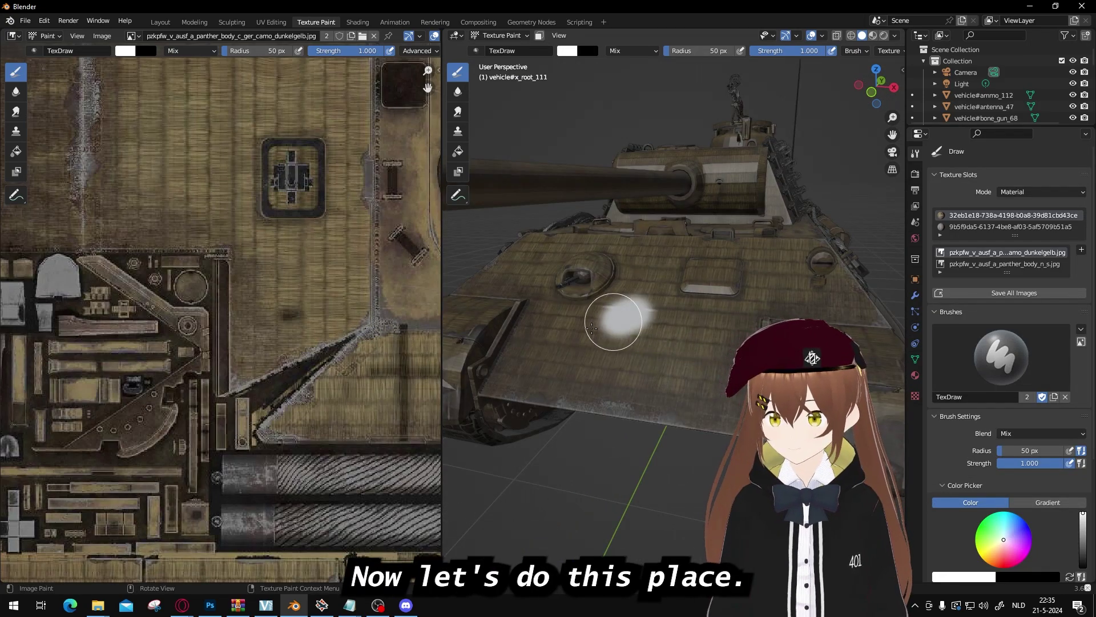
{"action": "mouse_move", "coordinate": [592, 327]}
{"action": "left_mouse_down"}
{"action": "mouse_move", "coordinate": [657, 361]}
{"action": "mouse_move", "coordinate": [613, 333]}
{"action": "mouse_move", "coordinate": [629, 370]}
{"action": "left_mouse_up"}
{"action": "scroll", "coordinate": [638, 372], "scroll_direction": "down", "scroll_amount": 3}
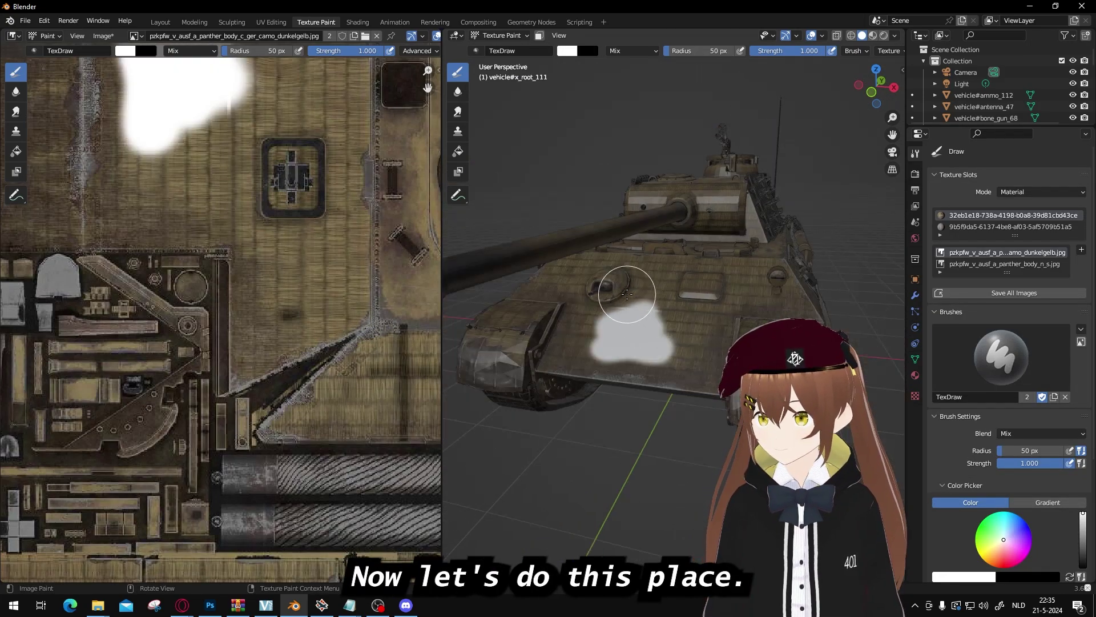
{"action": "middle_click_drag", "start_coordinate": [635, 319], "coordinate": [811, 310]}
{"action": "scroll", "coordinate": [181, 236], "scroll_direction": "down", "scroll_amount": 4}
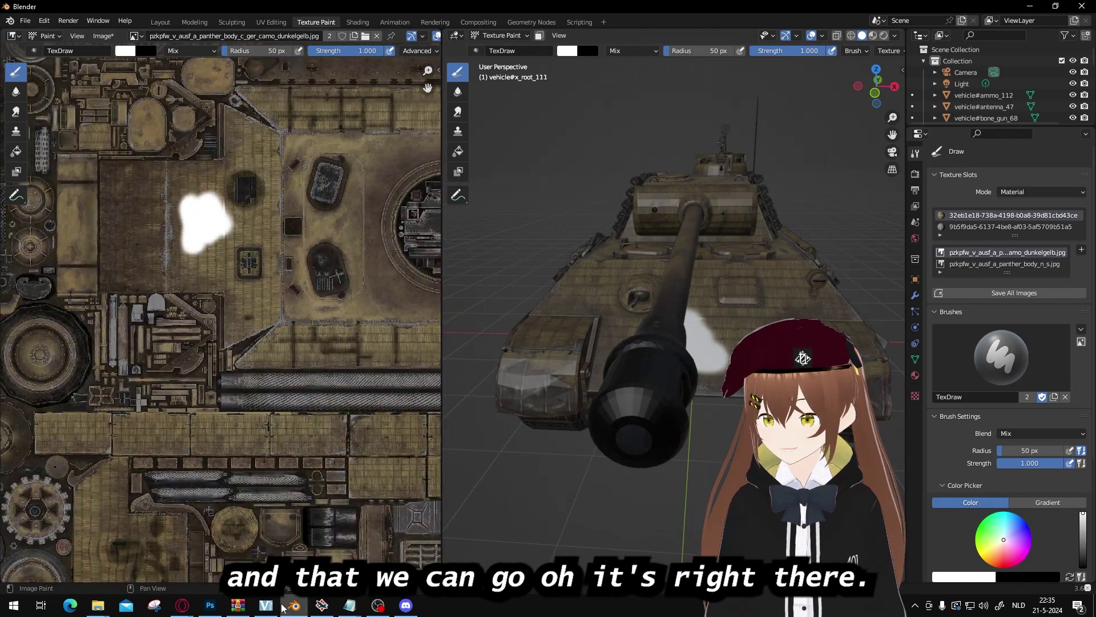
Step: In Photoshop, fill a rectangle of about 129 by 147 px on the body texture's front plate area with black and deselect it
{"action": "left_click", "coordinate": [210, 604]}
{"action": "scroll", "coordinate": [424, 262], "scroll_direction": "up", "scroll_amount": 5, "text": "alt"}
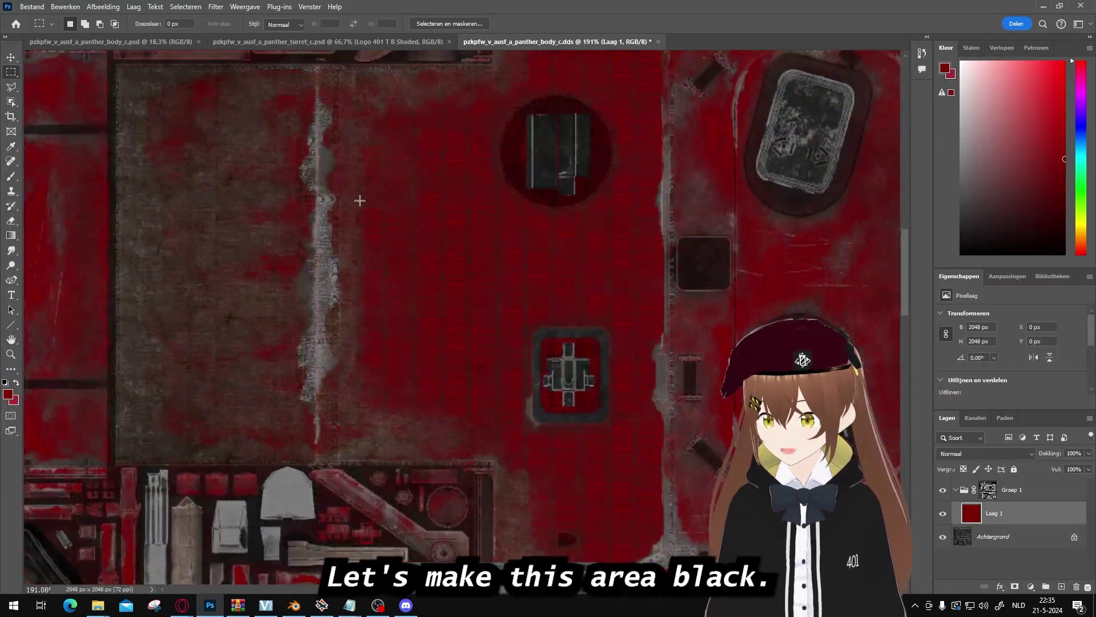
{"action": "left_click_drag", "start_coordinate": [360, 201], "coordinate": [499, 358]}
{"action": "key", "text": "alt+BackSpace"}
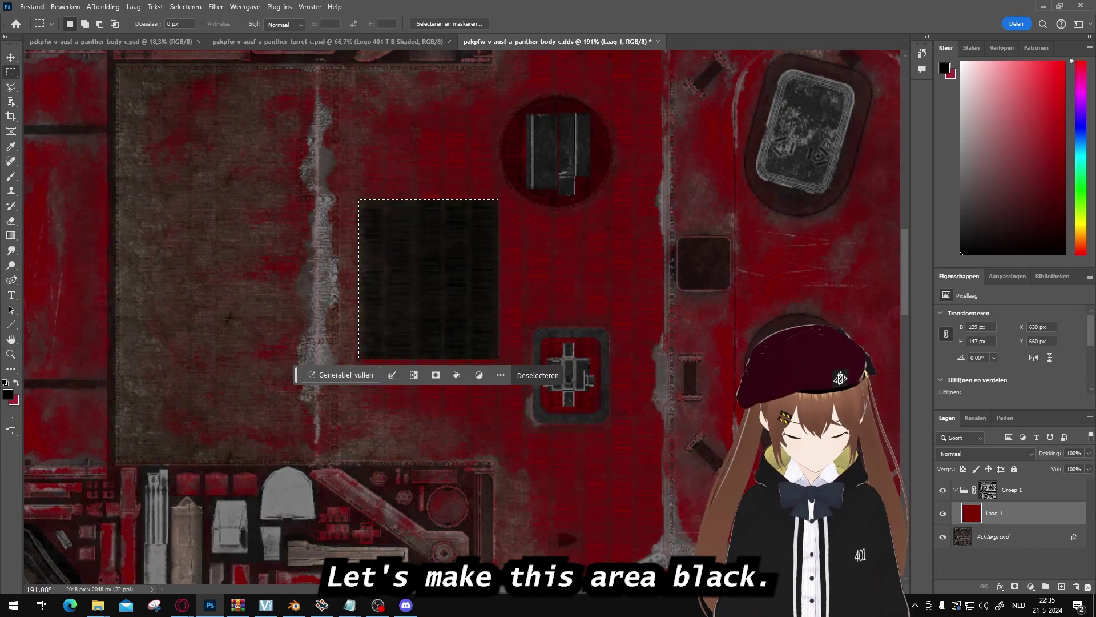
{"action": "key", "text": "ctrl+d"}
Step: View the whole body texture and the example turret texture in pzkpfw_v_ausf_a_panther_turret_c.psd
{"action": "scroll", "coordinate": [405, 282], "scroll_direction": "down", "scroll_amount": 10, "text": "alt"}
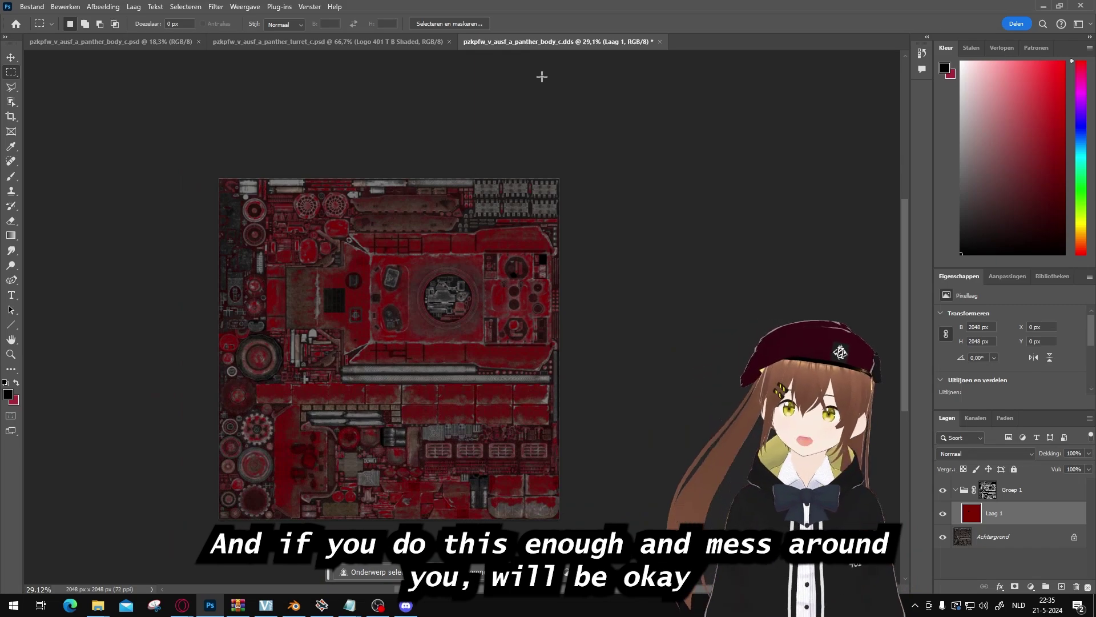
{"action": "left_click", "coordinate": [412, 41]}
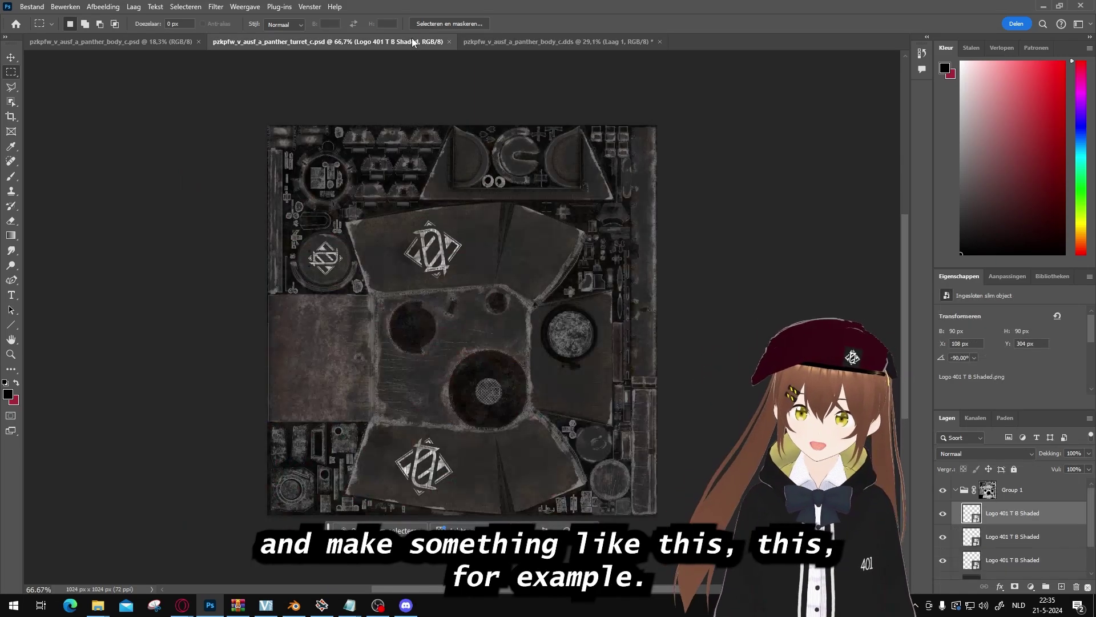
Step: Return to pzkpfw_v_ausf_a_panther_body_c.psd and close the pzkpfw_v_ausf_a_panther_body_c.dds document without saving it
{"action": "left_click", "coordinate": [127, 41]}
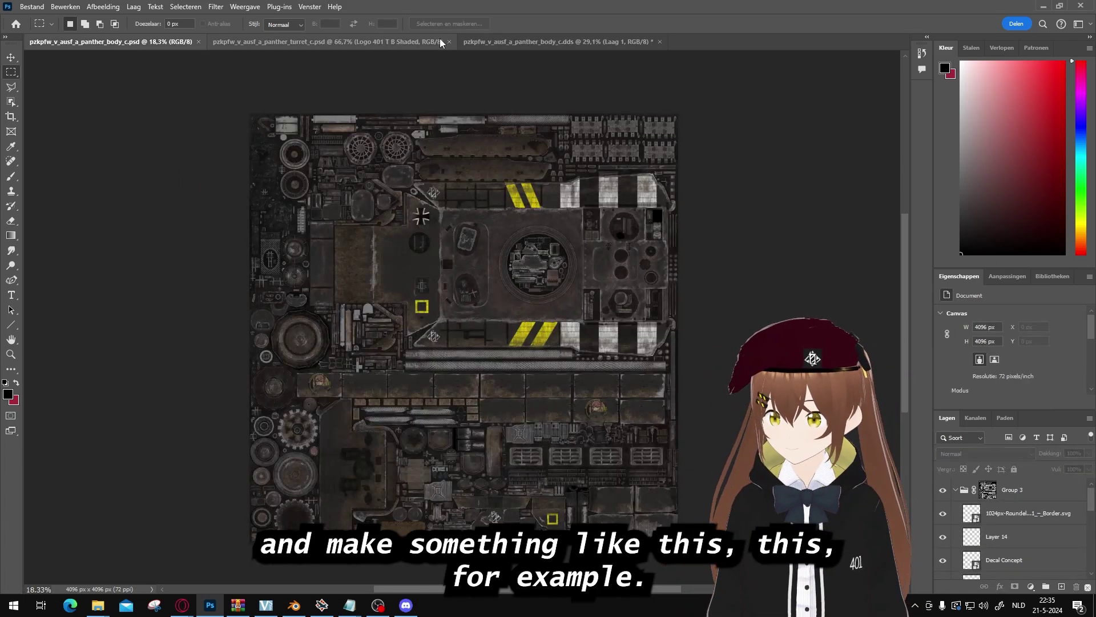
{"action": "left_click", "coordinate": [660, 41]}
{"action": "left_click", "coordinate": [581, 235]}
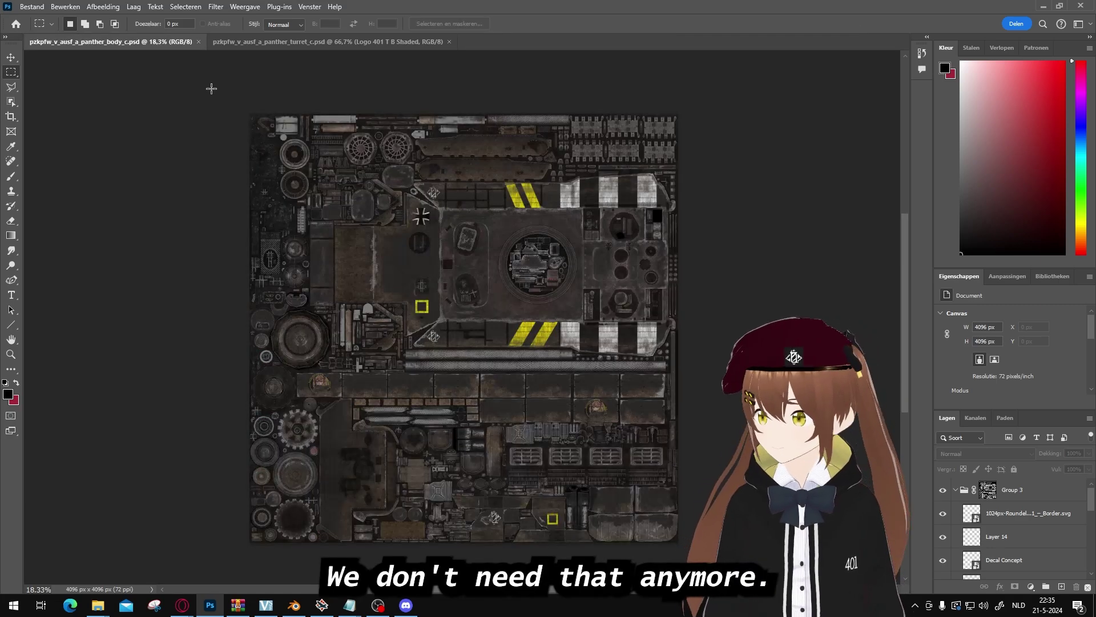
Step: Export the body texture as pzkpfw_v_ausf_a_panther_body_c.png to the Downloads folder, replacing the existing file
{"action": "left_click", "coordinate": [31, 6]}
{"action": "mouse_move", "coordinate": [61, 206]}
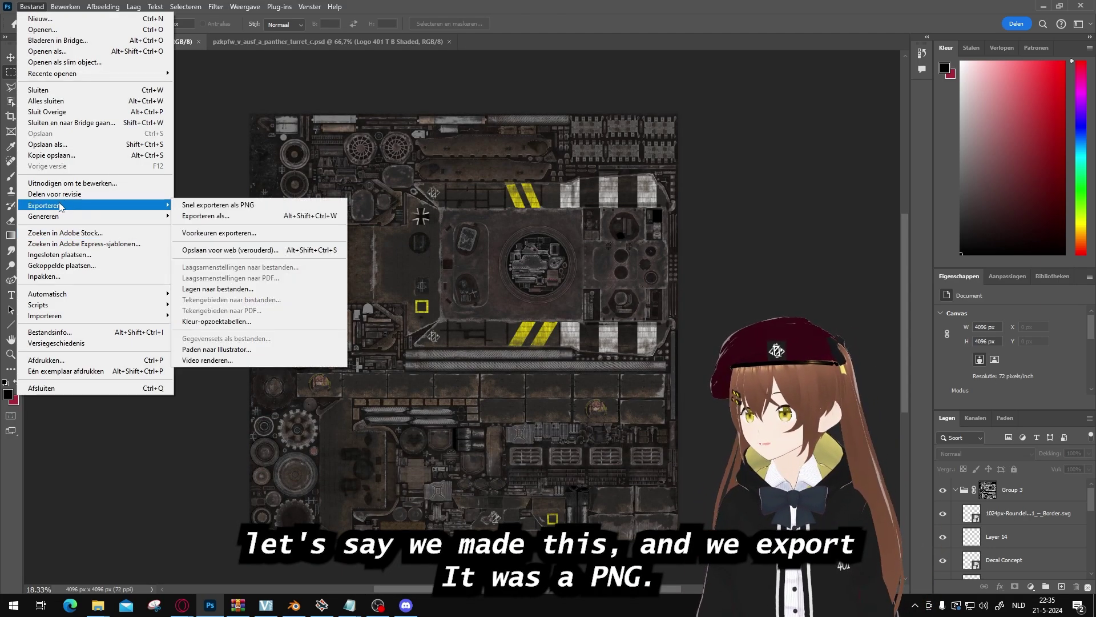
{"action": "left_click", "coordinate": [228, 206]}
{"action": "scroll", "coordinate": [199, 125], "scroll_direction": "up", "scroll_amount": 2}
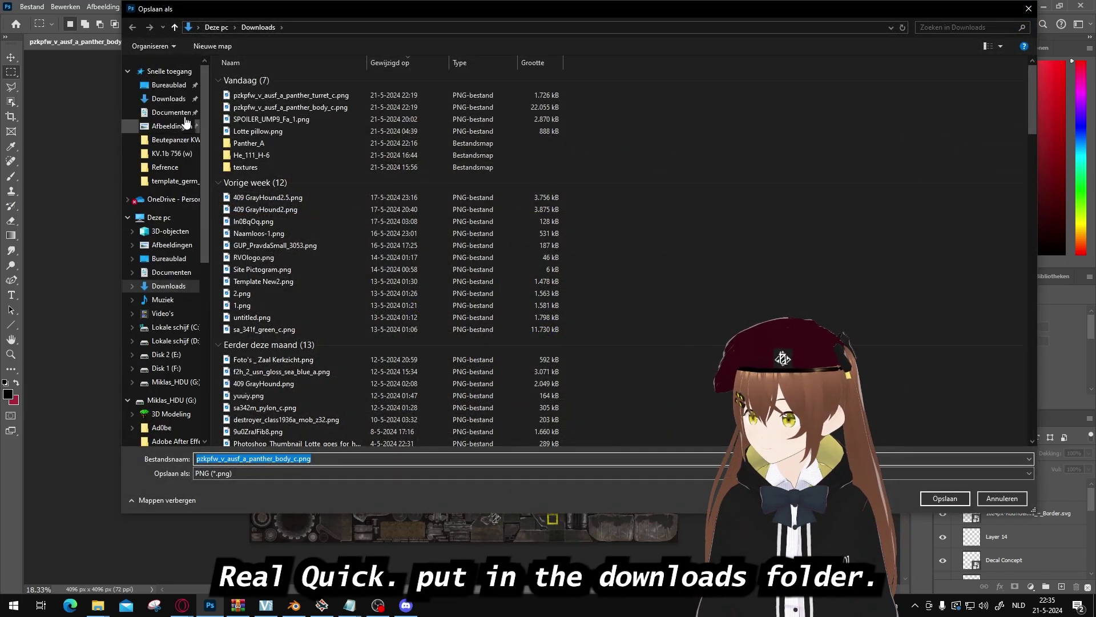
{"action": "left_click", "coordinate": [169, 98]}
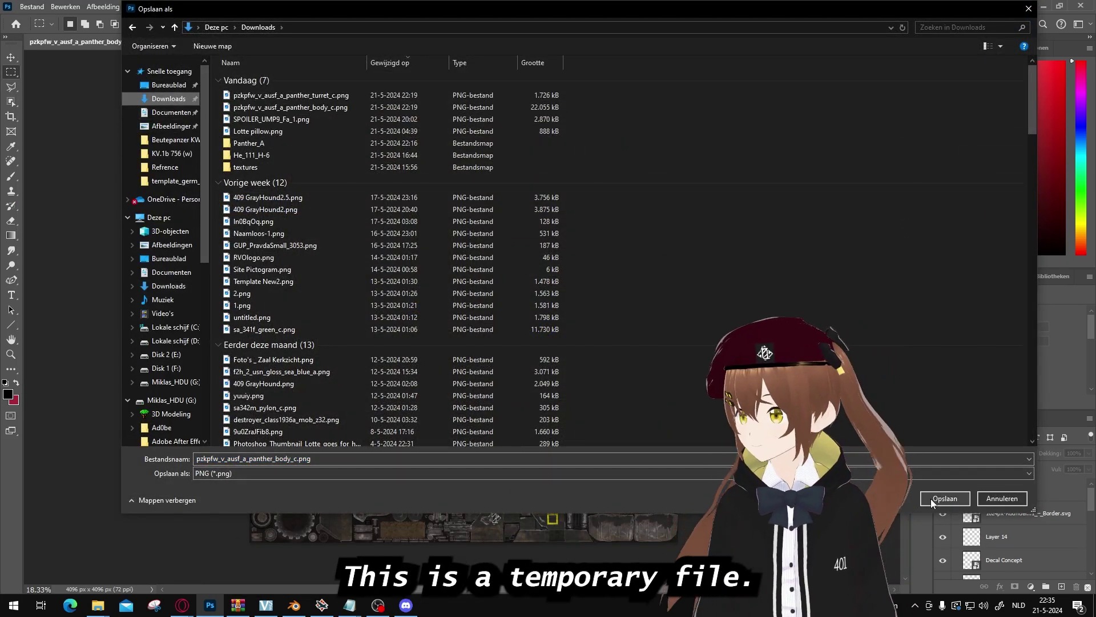
{"action": "left_click", "coordinate": [944, 498]}
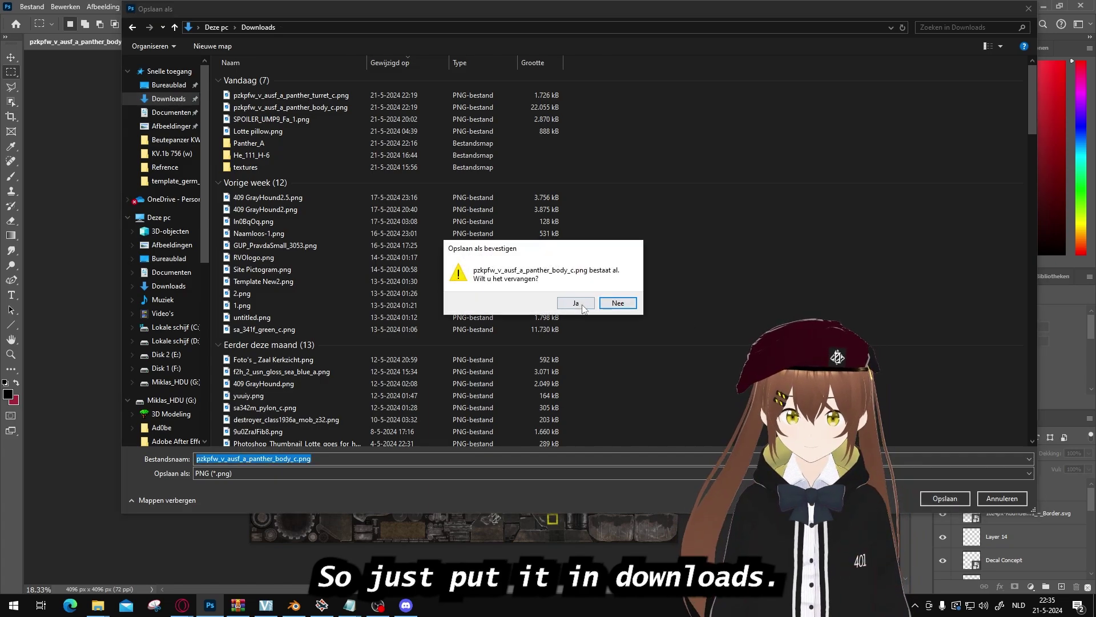
{"action": "left_click", "coordinate": [633, 303]}
Step: In Blender, replace the hull's texture image with pzkpfw_v_ausf_a_panther_body_c.png from the Downloads folder
{"action": "left_click", "coordinate": [303, 602]}
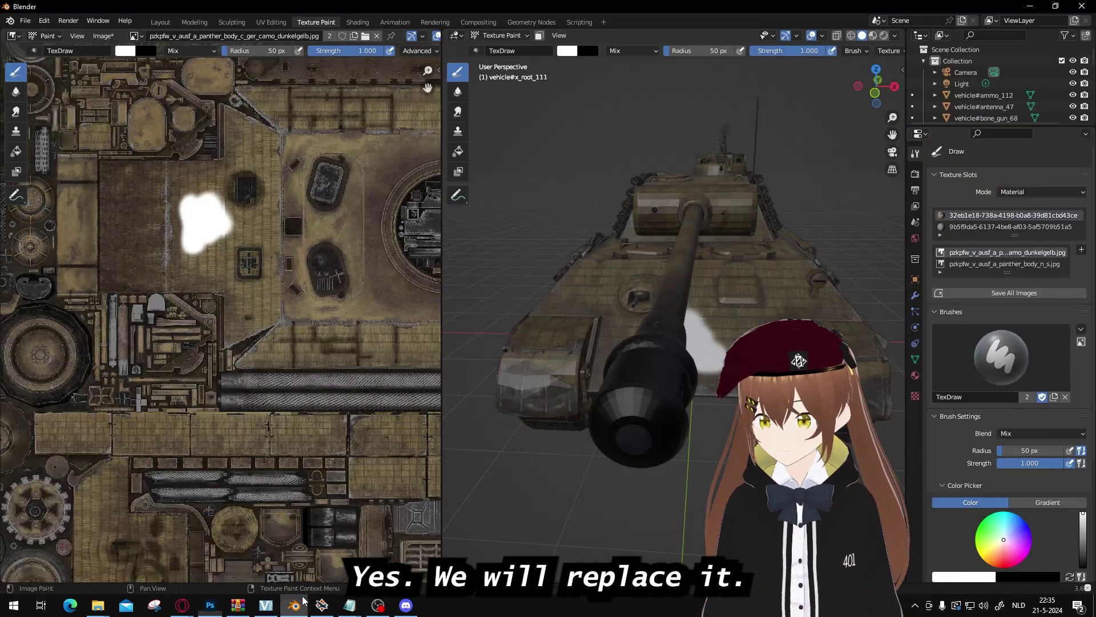
{"action": "left_click", "coordinate": [102, 36]}
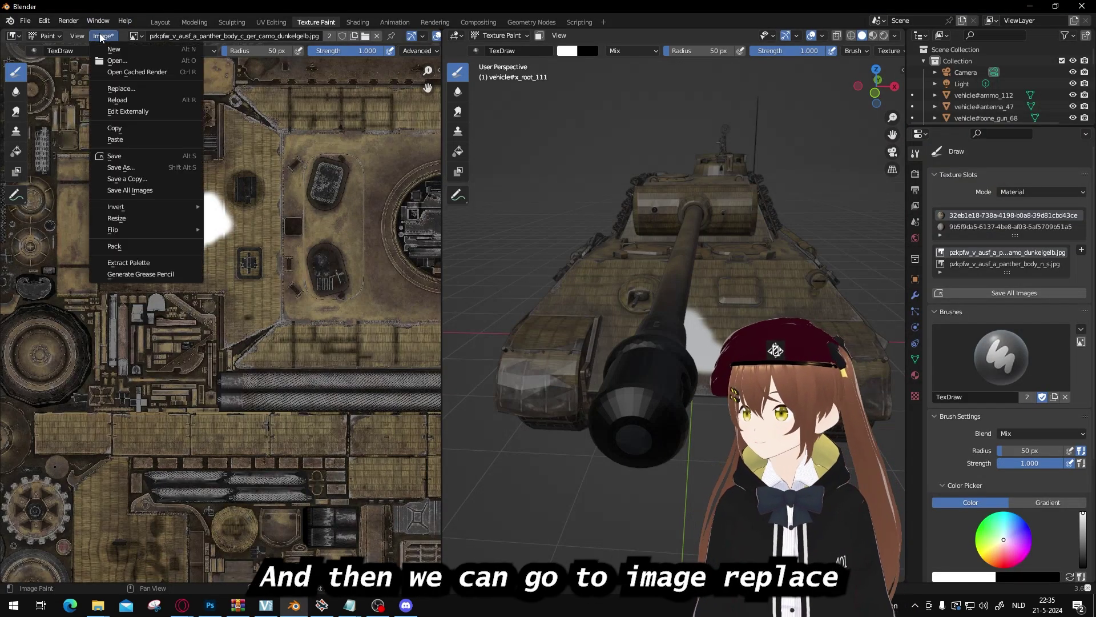
{"action": "left_click", "coordinate": [122, 88]}
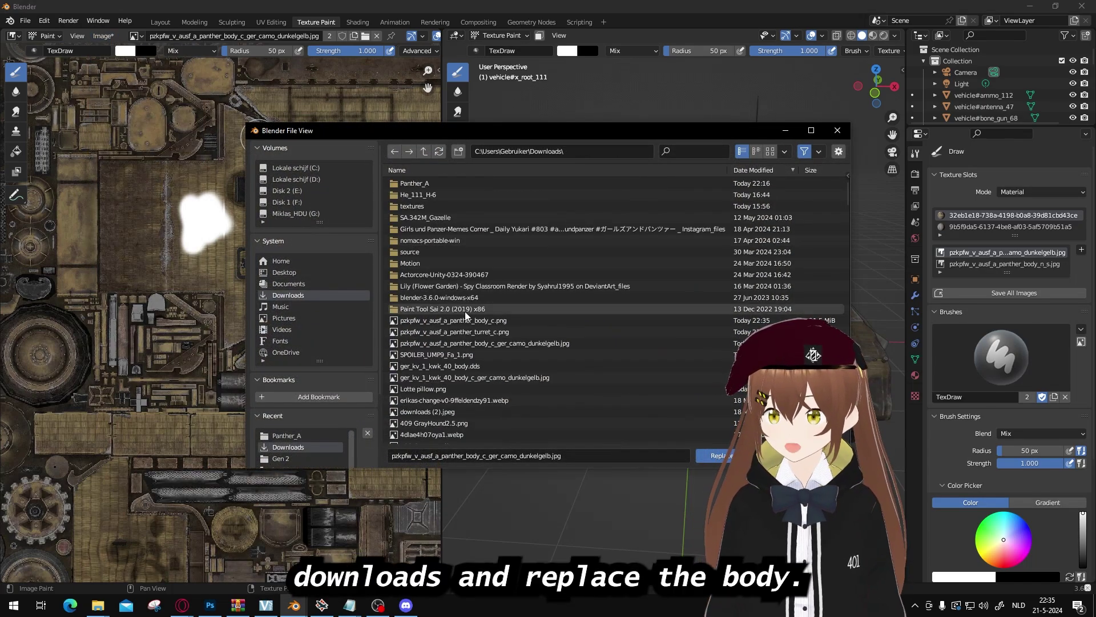
{"action": "double_click", "coordinate": [480, 321]}
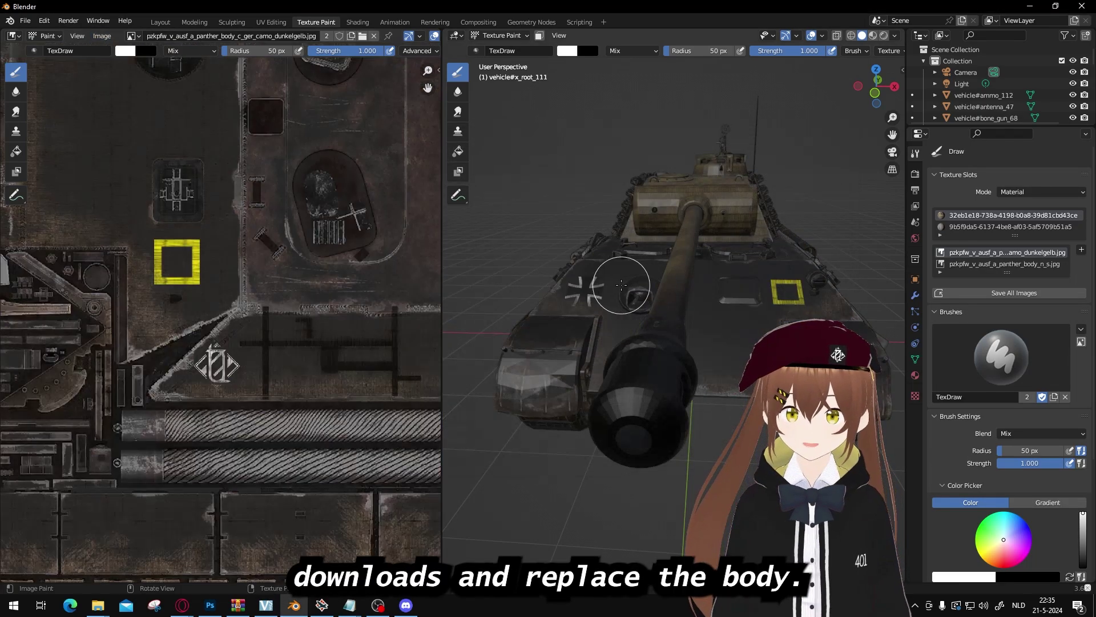
Step: Examine the new body texture on the tank from several sides in the Layout and Texture Paint workspaces
{"action": "middle_click_drag", "start_coordinate": [480, 326], "coordinate": [240, 4]}
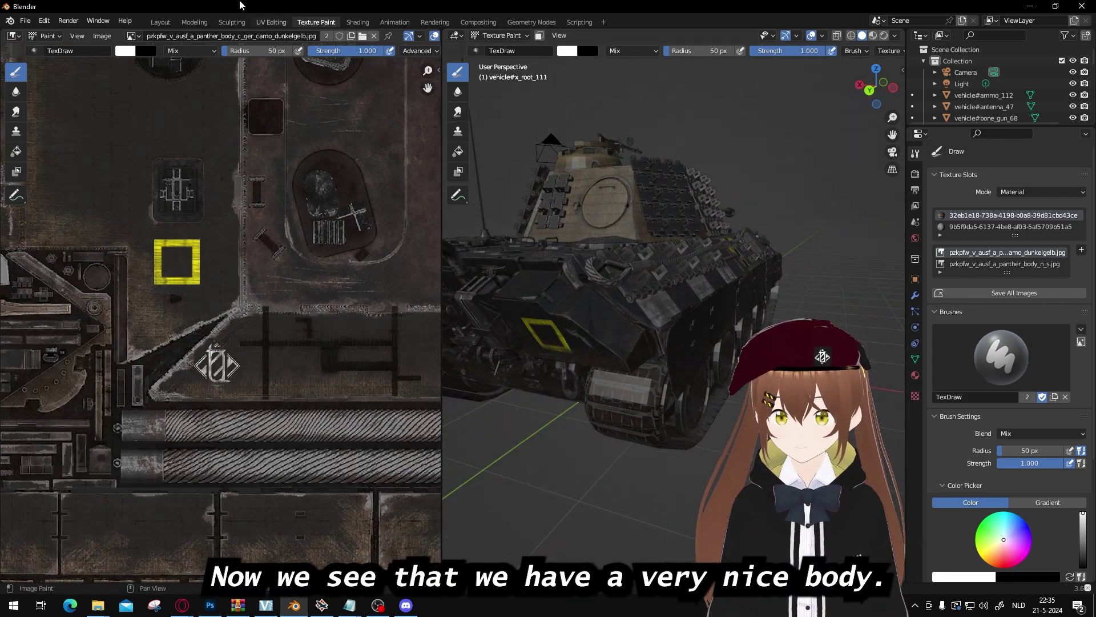
{"action": "left_click", "coordinate": [160, 22]}
{"action": "mouse_move", "coordinate": [375, 259]}
{"action": "middle_mouse_down"}
{"action": "mouse_move", "coordinate": [381, 286]}
{"action": "mouse_move", "coordinate": [615, 268]}
{"action": "mouse_move", "coordinate": [718, 290]}
{"action": "mouse_move", "coordinate": [676, 296]}
{"action": "mouse_move", "coordinate": [830, 286]}
{"action": "mouse_move", "coordinate": [713, 297]}
{"action": "middle_mouse_up"}
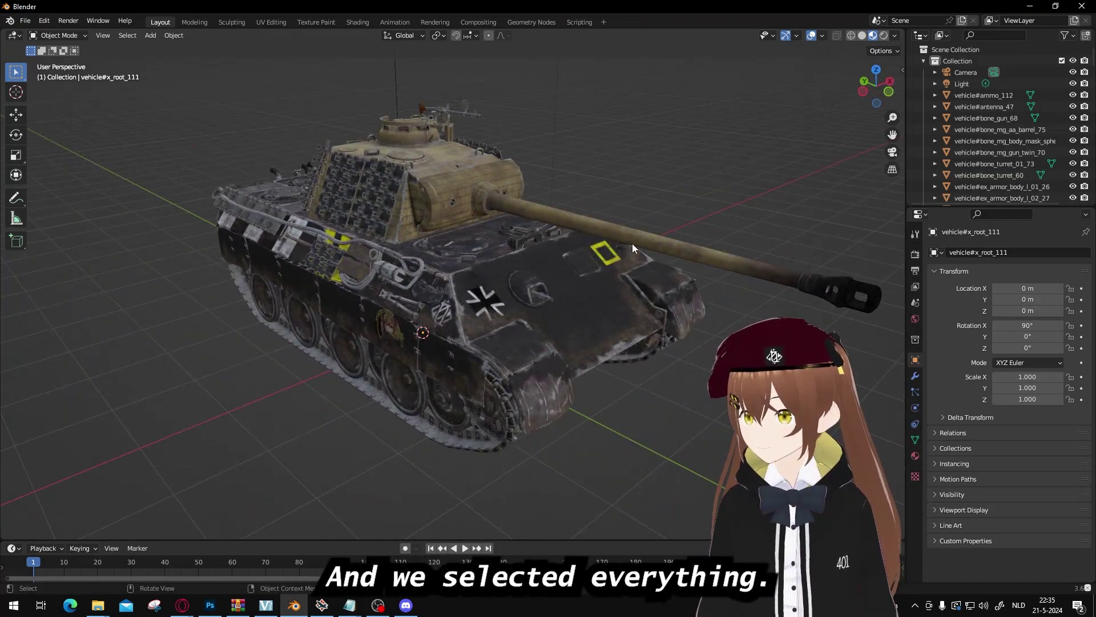
{"action": "key", "text": "a"}
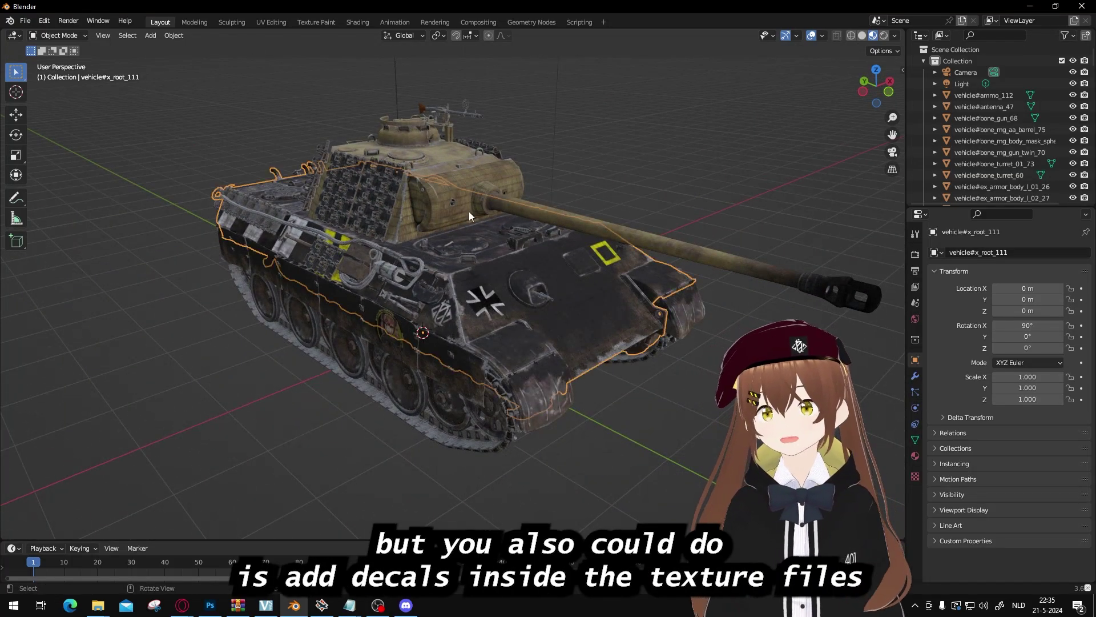
{"action": "left_click", "coordinate": [314, 22]}
{"action": "middle_click_drag", "start_coordinate": [531, 234], "coordinate": [606, 243]}
{"action": "scroll", "coordinate": [270, 294], "scroll_direction": "down", "scroll_amount": 7}
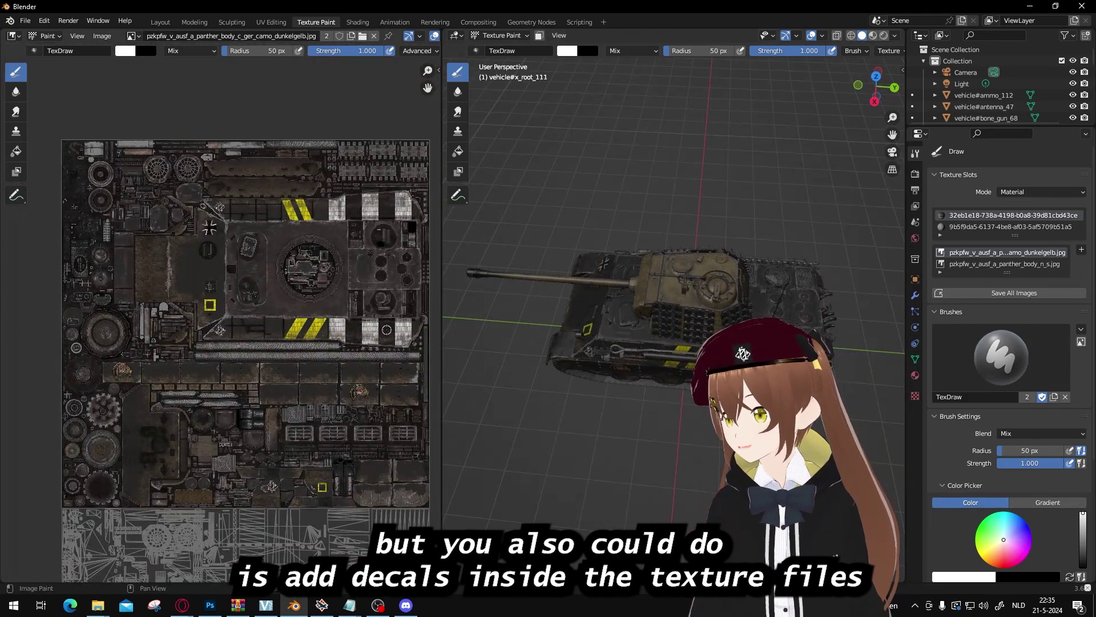
{"action": "scroll", "coordinate": [567, 335], "scroll_direction": "up", "scroll_amount": 6}
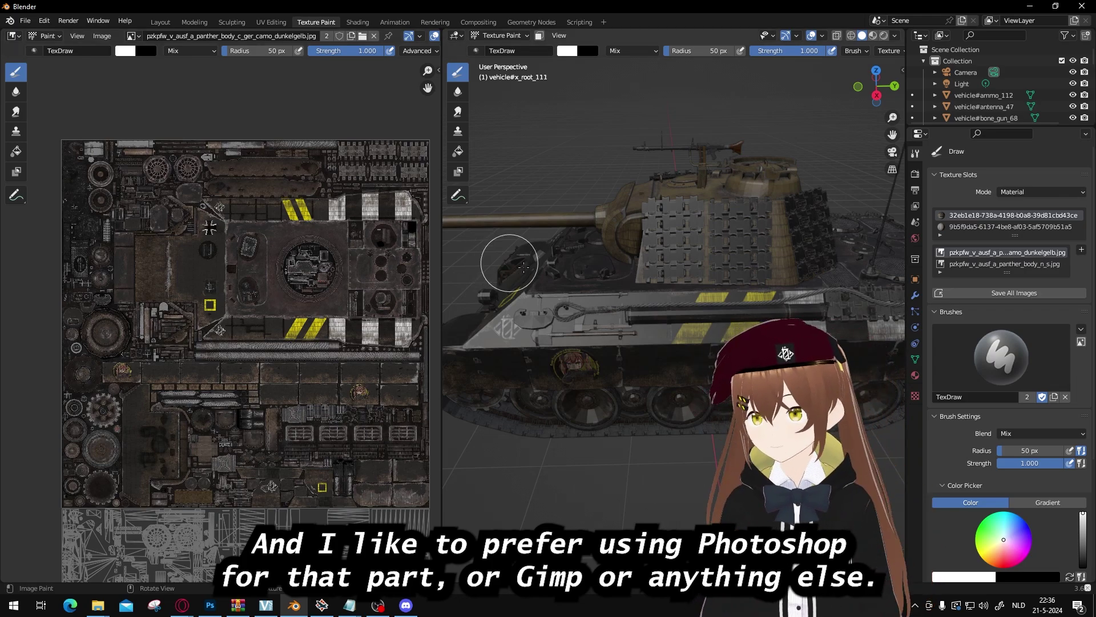
{"action": "middle_click_drag", "start_coordinate": [524, 266], "coordinate": [297, 260]}
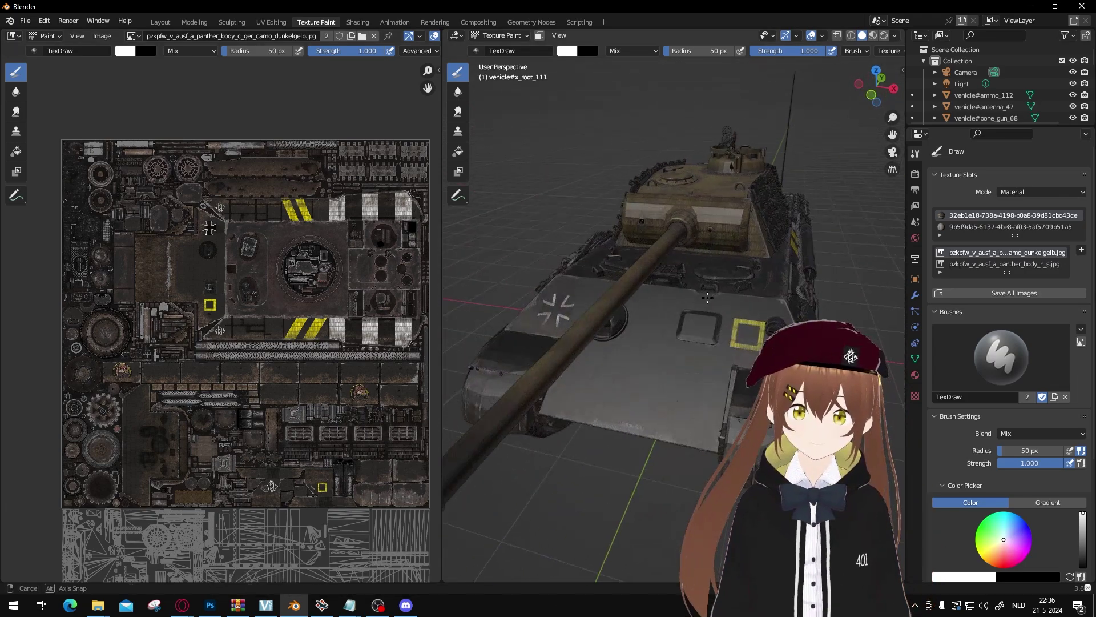
Step: In the Layout workspace, align the camera to a front view of the tank and lock the camera to the view
{"action": "left_click", "coordinate": [160, 21]}
{"action": "middle_click_drag", "start_coordinate": [501, 175], "coordinate": [451, 174]}
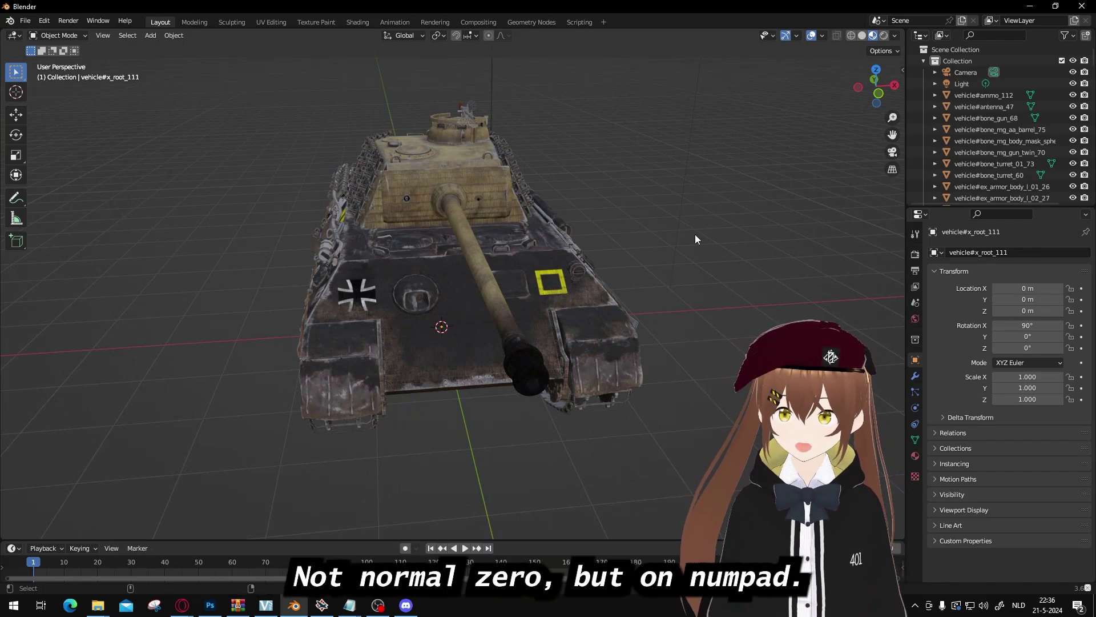
{"action": "key", "text": "KP_0"}
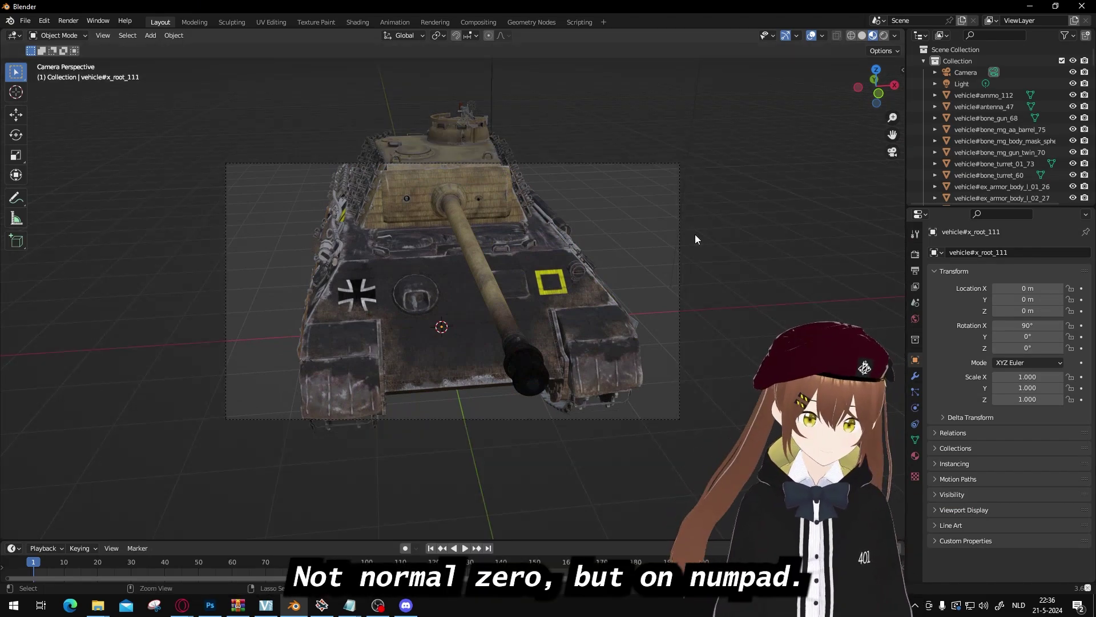
{"action": "left_click", "coordinate": [901, 69]}
{"action": "left_click", "coordinate": [898, 121]}
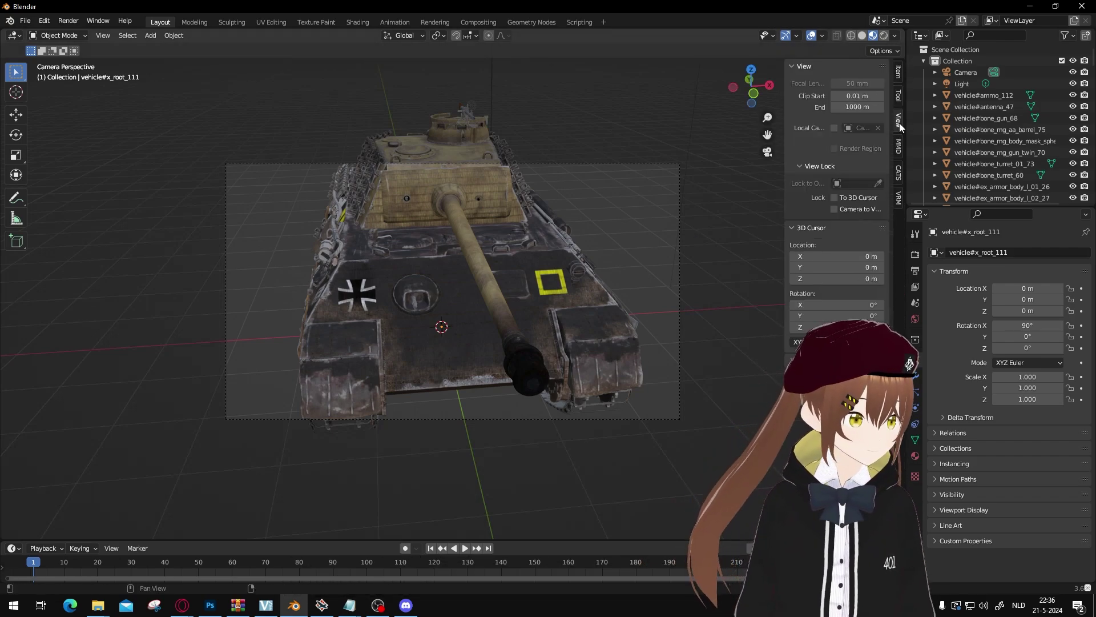
{"action": "left_click", "coordinate": [858, 207]}
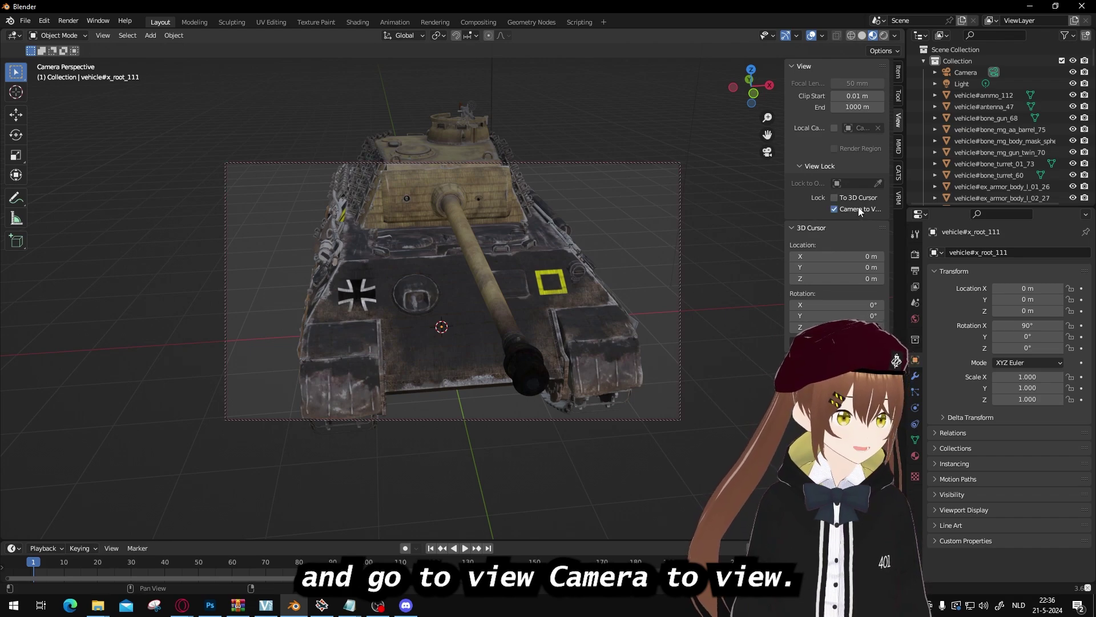
Step: Frame the whole tank in the camera from a front three-quarter angle, then render the image and check its lighting
{"action": "scroll", "coordinate": [485, 245], "scroll_direction": "down", "scroll_amount": 3}
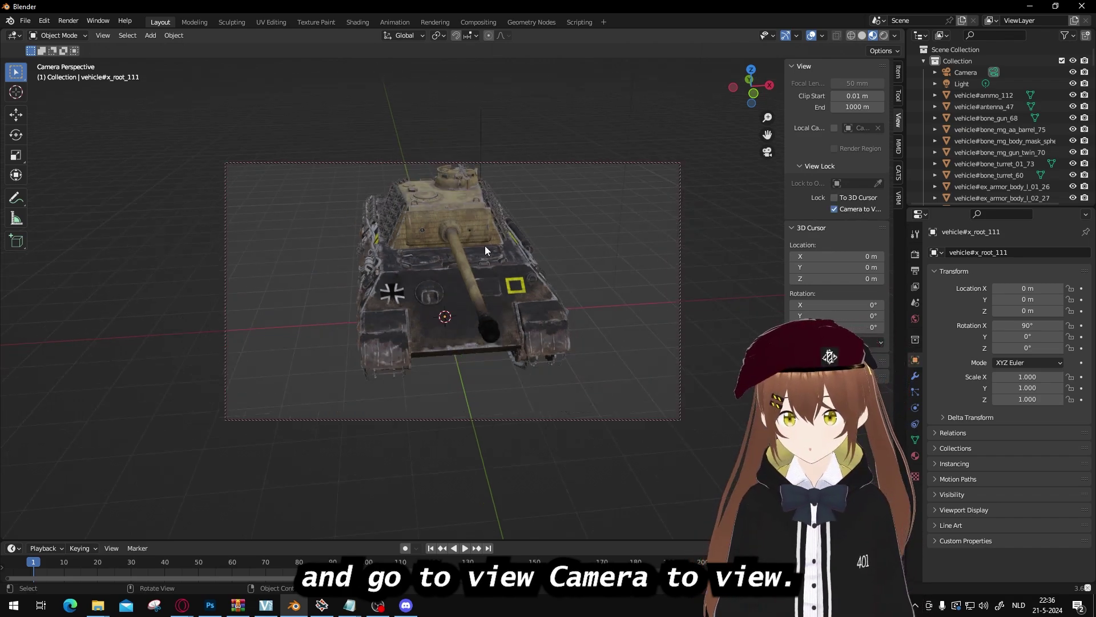
{"action": "mouse_move", "coordinate": [485, 245]}
{"action": "middle_mouse_down"}
{"action": "mouse_move", "coordinate": [502, 234]}
{"action": "mouse_move", "coordinate": [494, 255]}
{"action": "middle_mouse_up"}
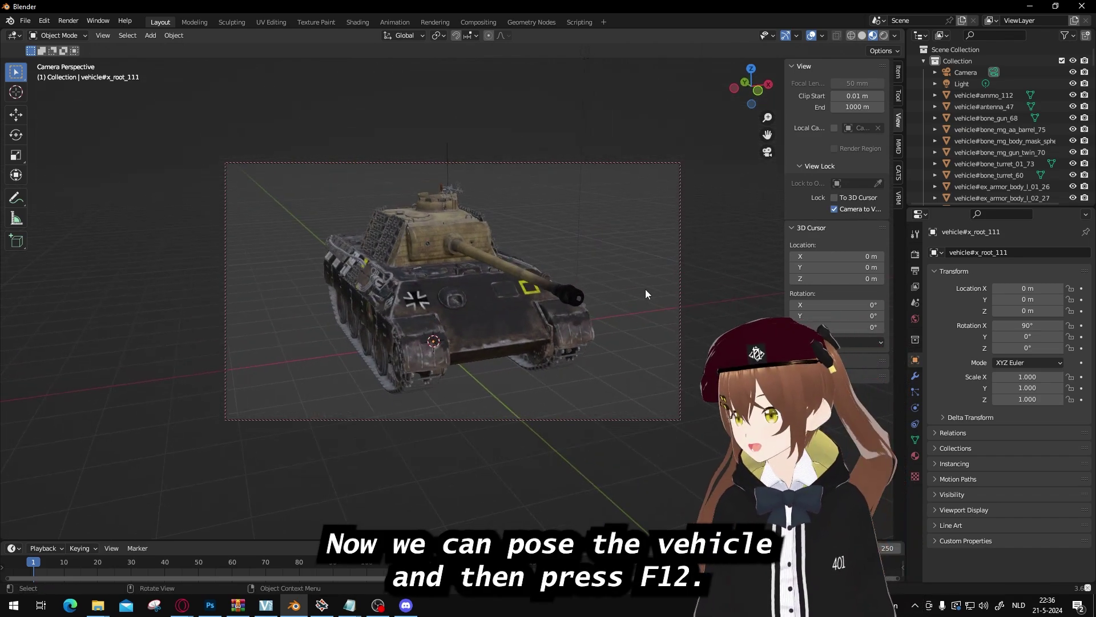
{"action": "key", "text": "F12"}
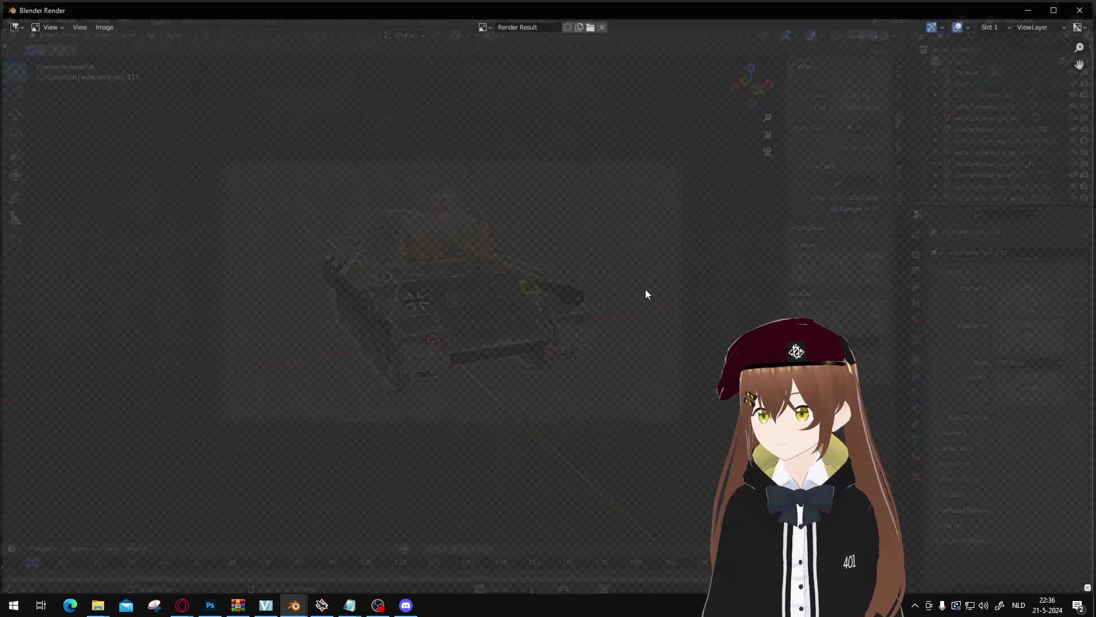
{"action": "scroll", "coordinate": [615, 244], "scroll_direction": "down", "scroll_amount": 3}
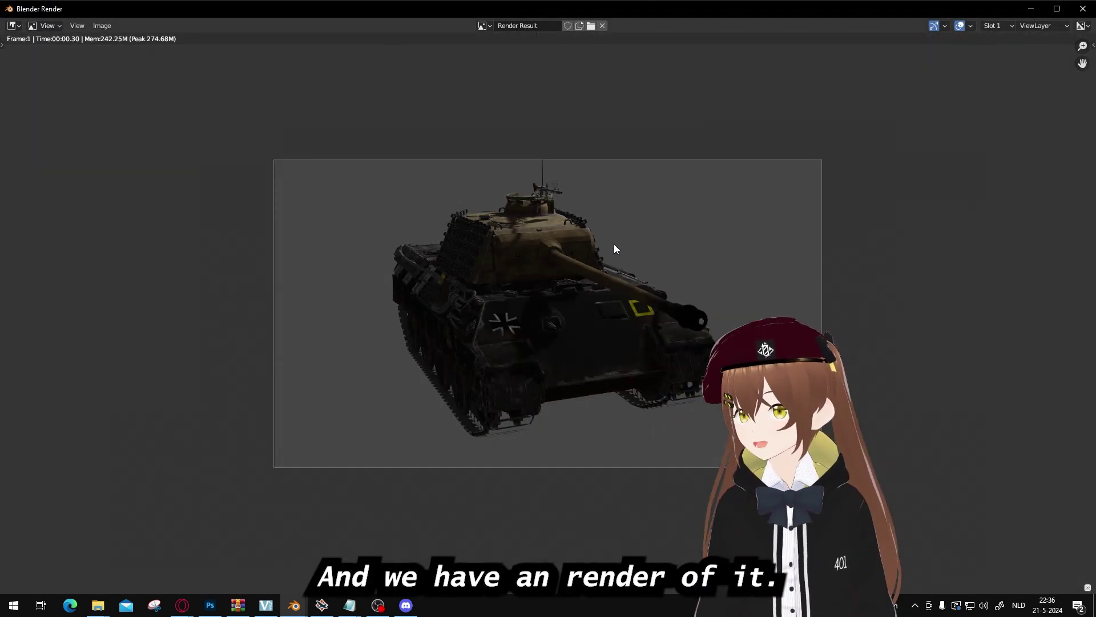
{"action": "scroll", "coordinate": [643, 220], "scroll_direction": "up", "scroll_amount": 2}
{"action": "scroll", "coordinate": [606, 257], "scroll_direction": "up", "scroll_amount": 1}
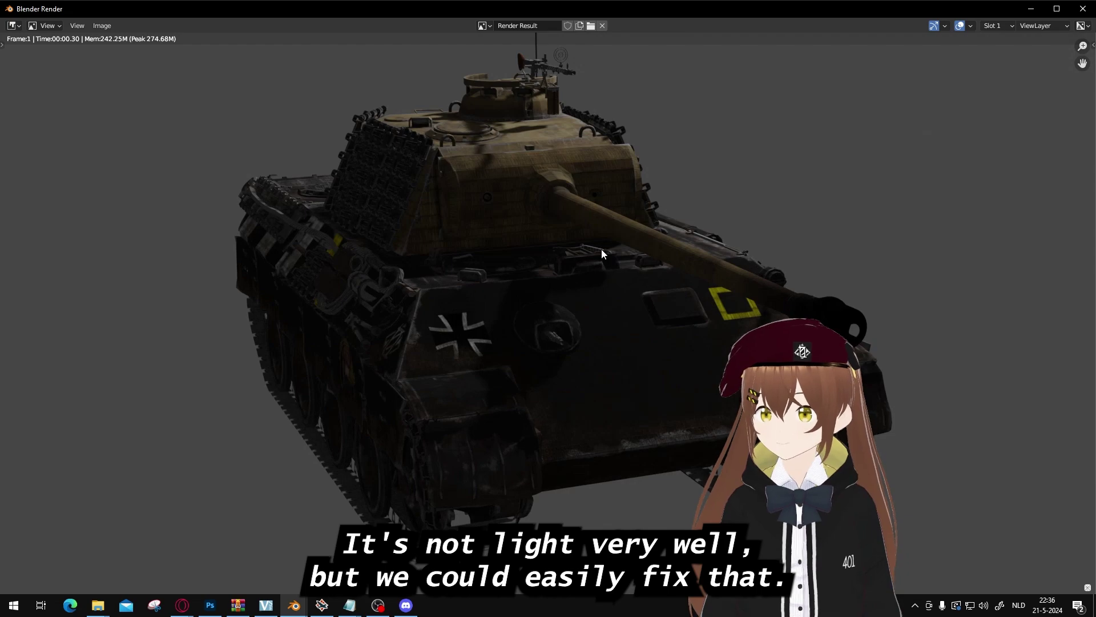
{"action": "left_click", "coordinate": [1083, 8]}
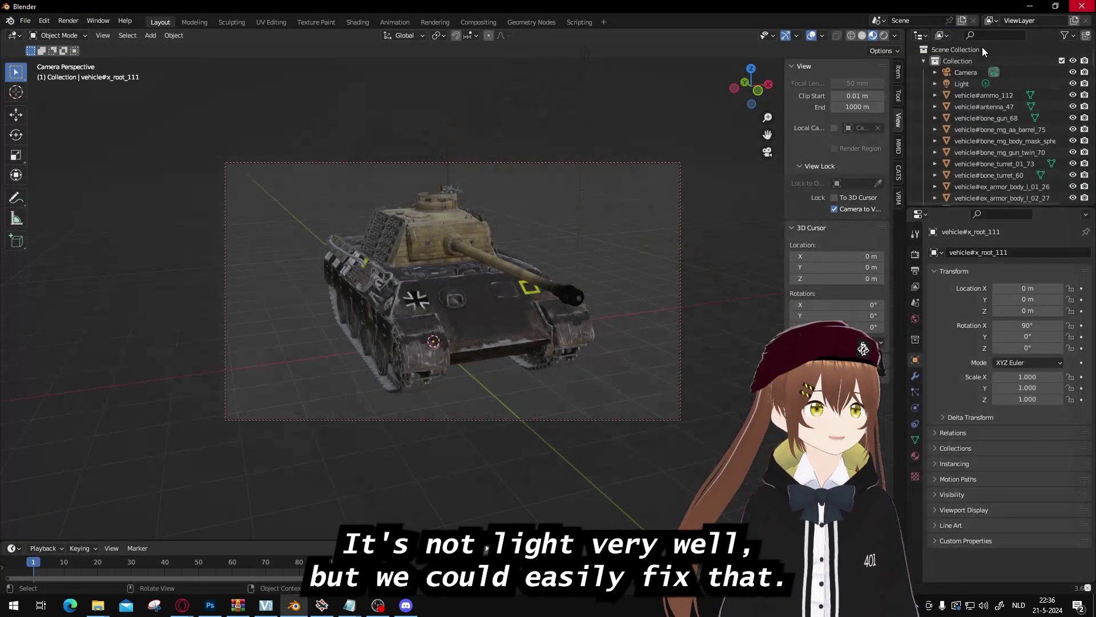
Step: Unlock the camera from the view and duplicate the scene's light
{"action": "left_click", "coordinate": [834, 209]}
{"action": "middle_click_drag", "start_coordinate": [600, 171], "coordinate": [533, 179]}
{"action": "left_click", "coordinate": [532, 195]}
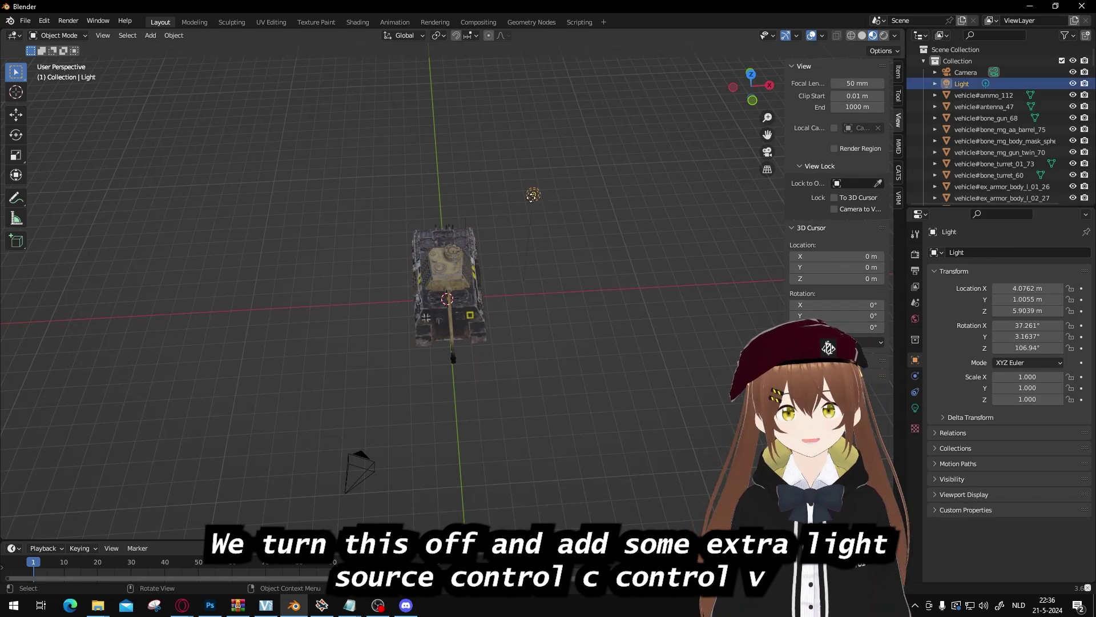
{"action": "key", "text": "ctrl+c"}
{"action": "key", "text": "ctrl+v"}
Step: Move the duplicated light to the opposite side of the tank and render the image again
{"action": "left_click", "coordinate": [16, 114]}
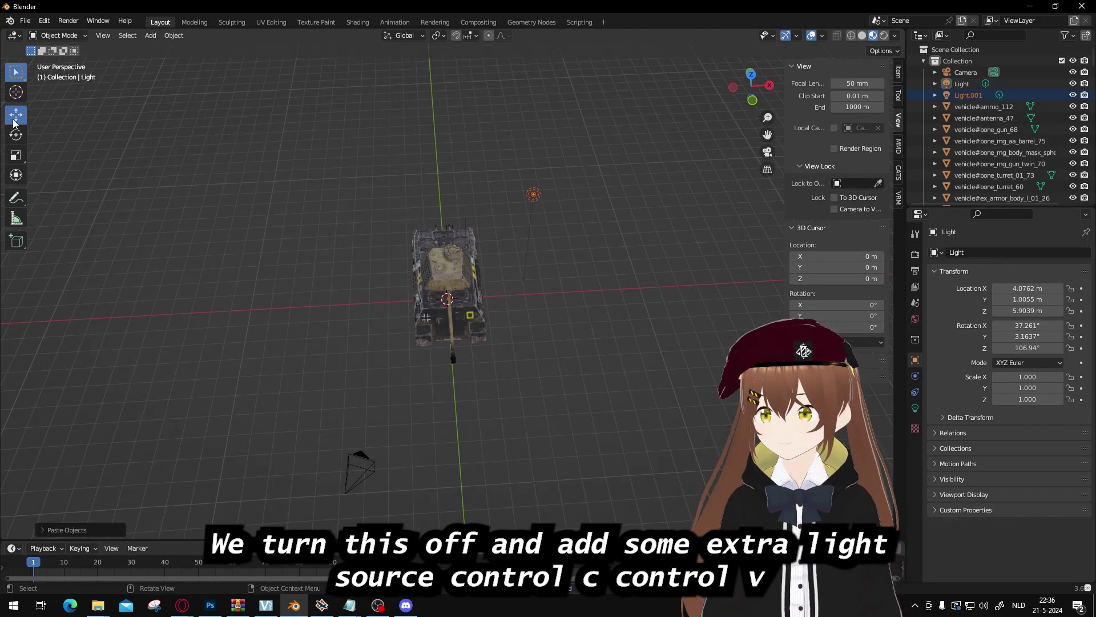
{"action": "left_click_drag", "start_coordinate": [565, 193], "coordinate": [555, 317]}
{"action": "key", "text": "F12"}
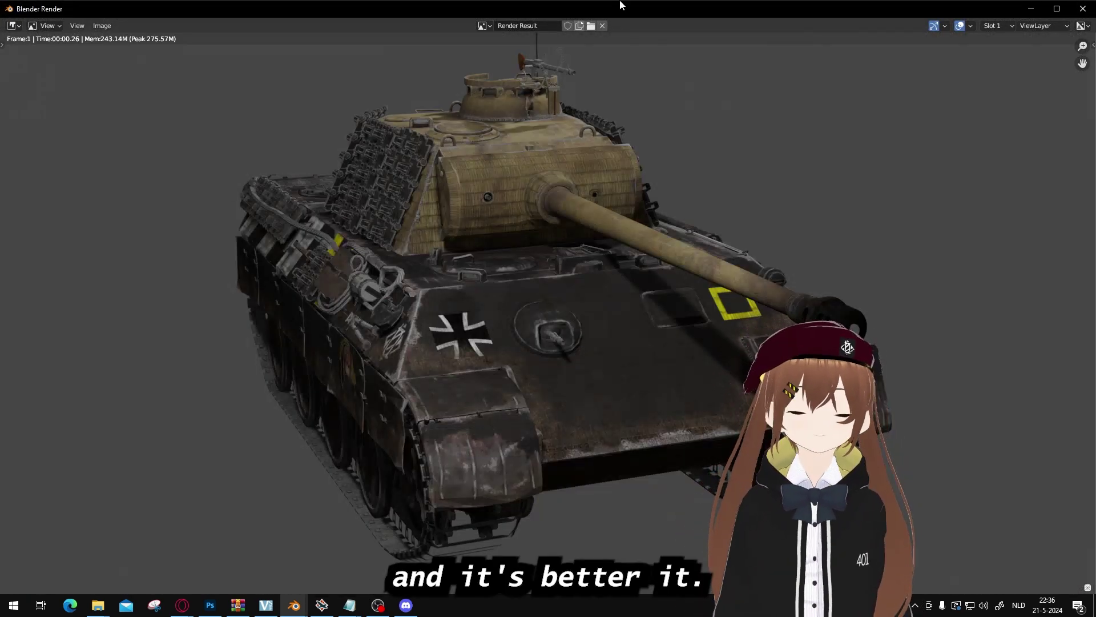
{"action": "left_click", "coordinate": [1082, 8]}
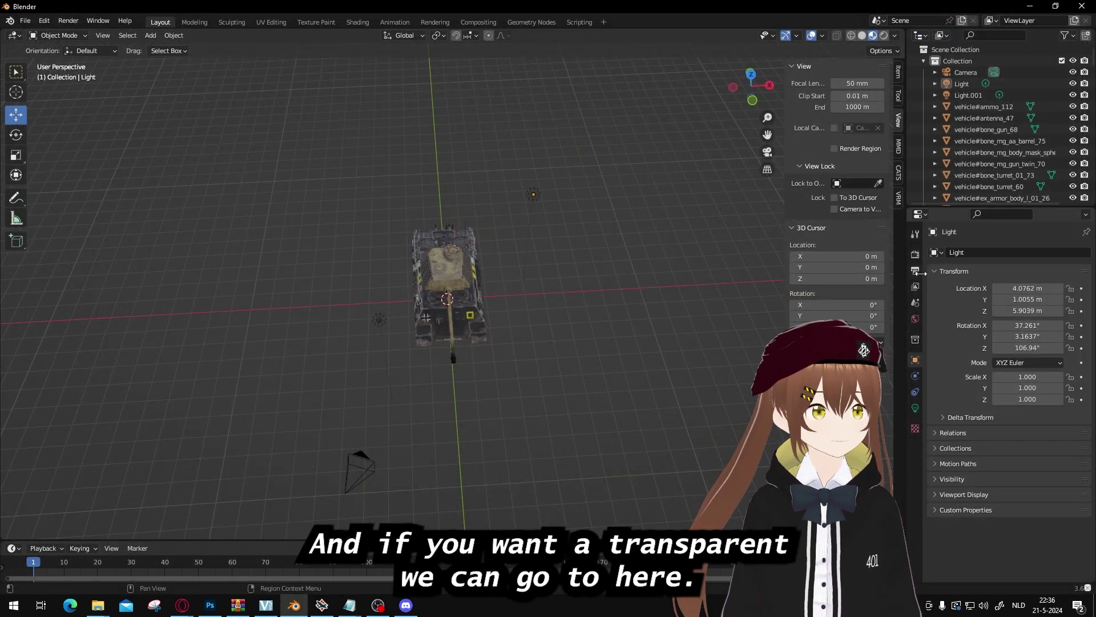
Step: Enable the Transparent option in the Film render settings and render the tank with a transparent background
{"action": "left_click", "coordinate": [915, 256]}
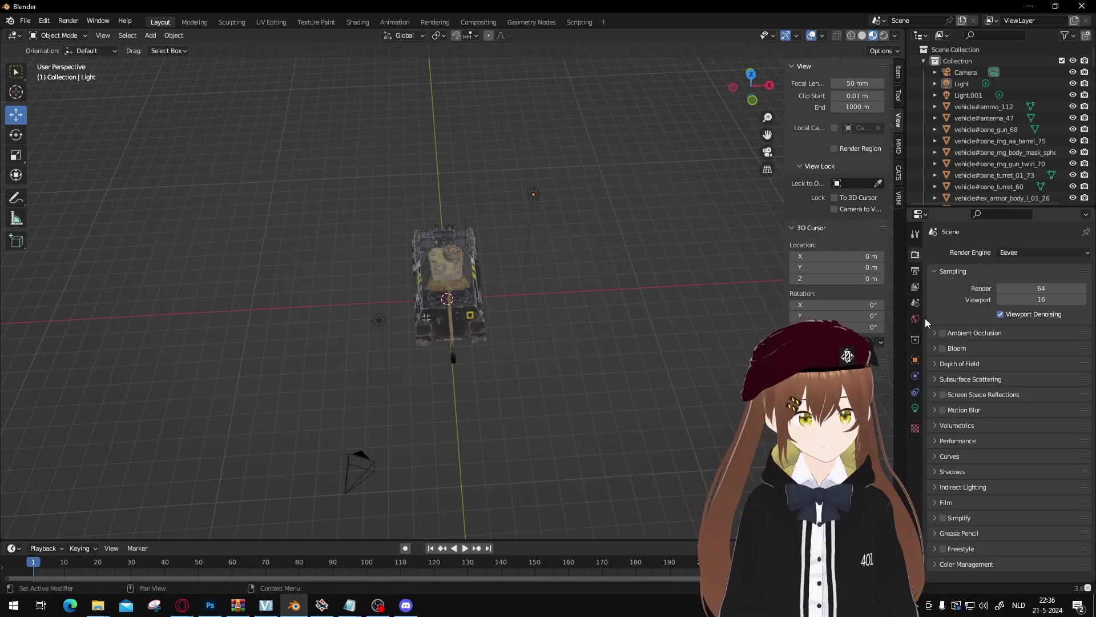
{"action": "left_click", "coordinate": [935, 502]}
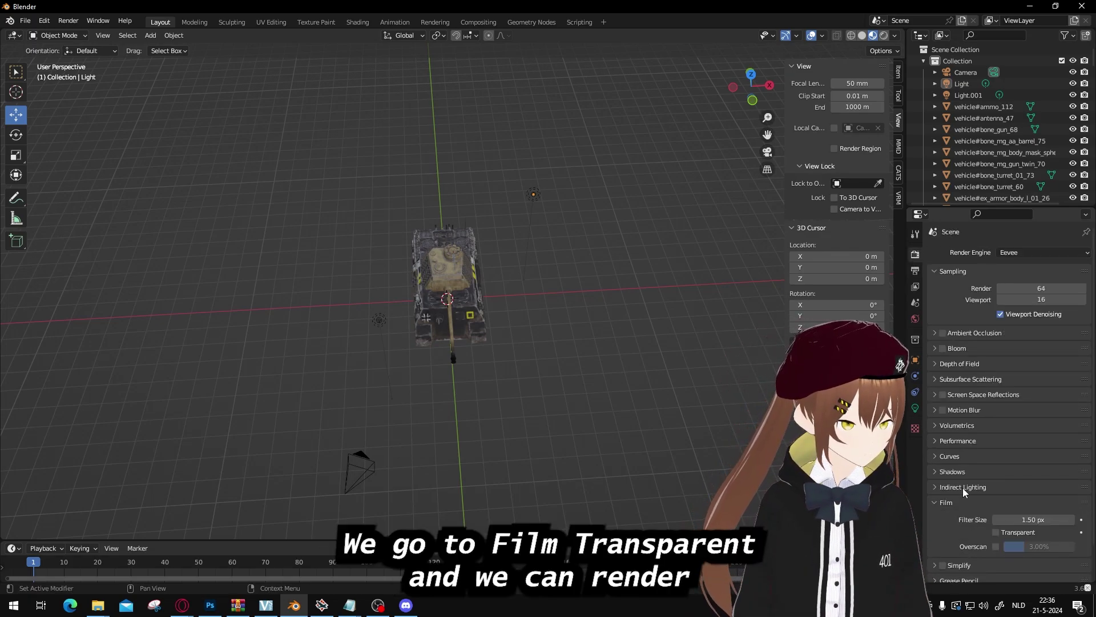
{"action": "left_click", "coordinate": [1004, 532]}
{"action": "key", "text": "F12"}
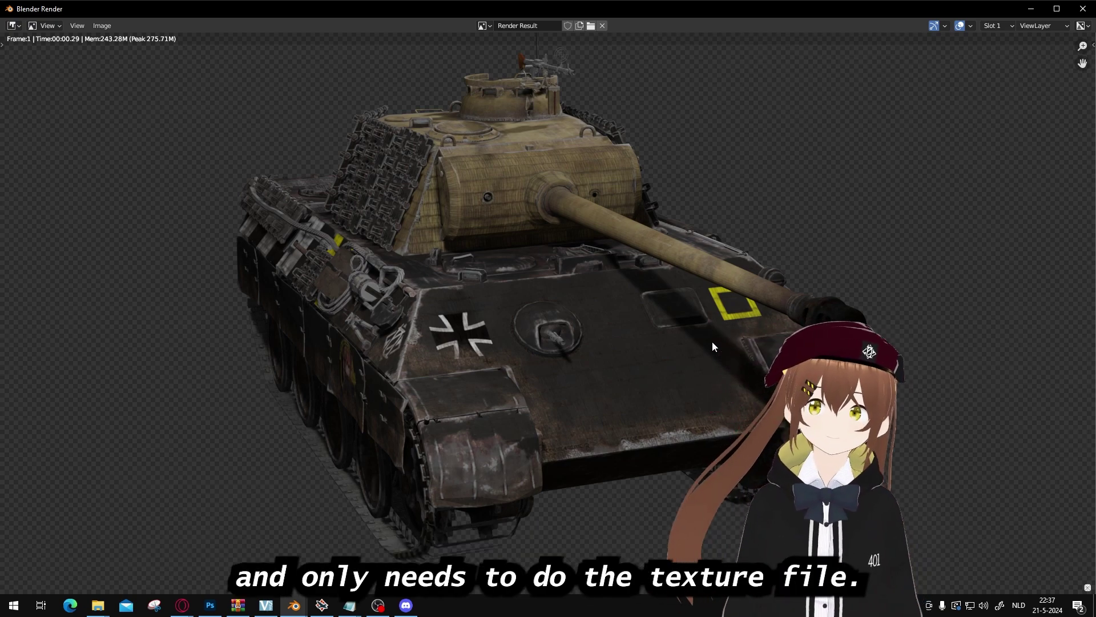
{"action": "left_click", "coordinate": [1083, 8]}
Step: Render the tank from the camera again and show the available options for saving the rendered image
{"action": "middle_click_drag", "start_coordinate": [543, 302], "coordinate": [603, 292]}
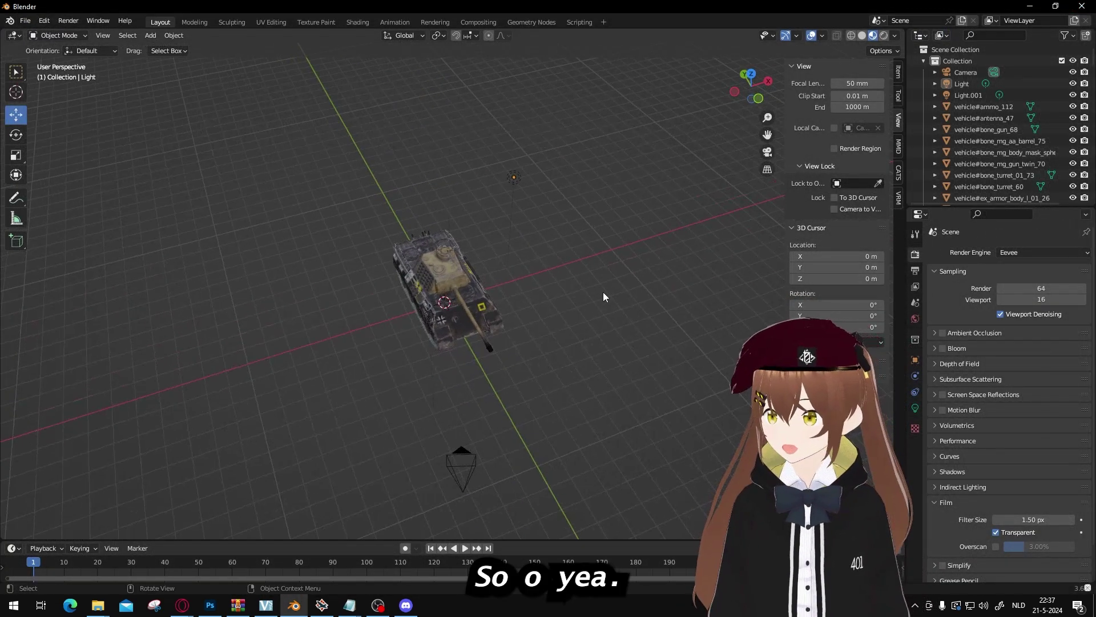
{"action": "key", "text": "F12"}
{"action": "left_click", "coordinate": [102, 26]}
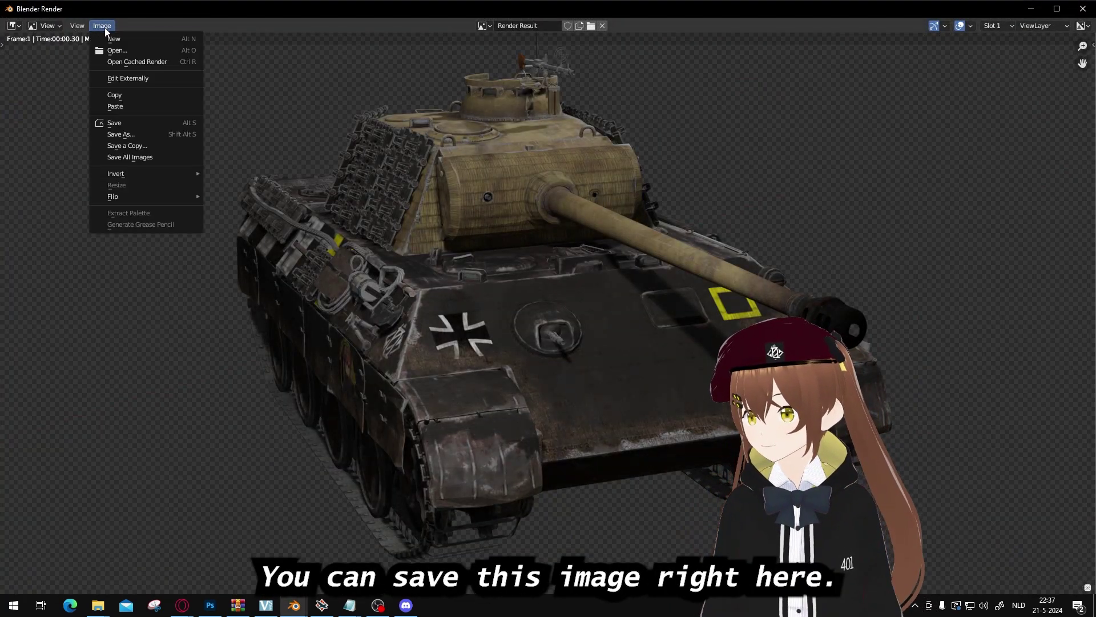
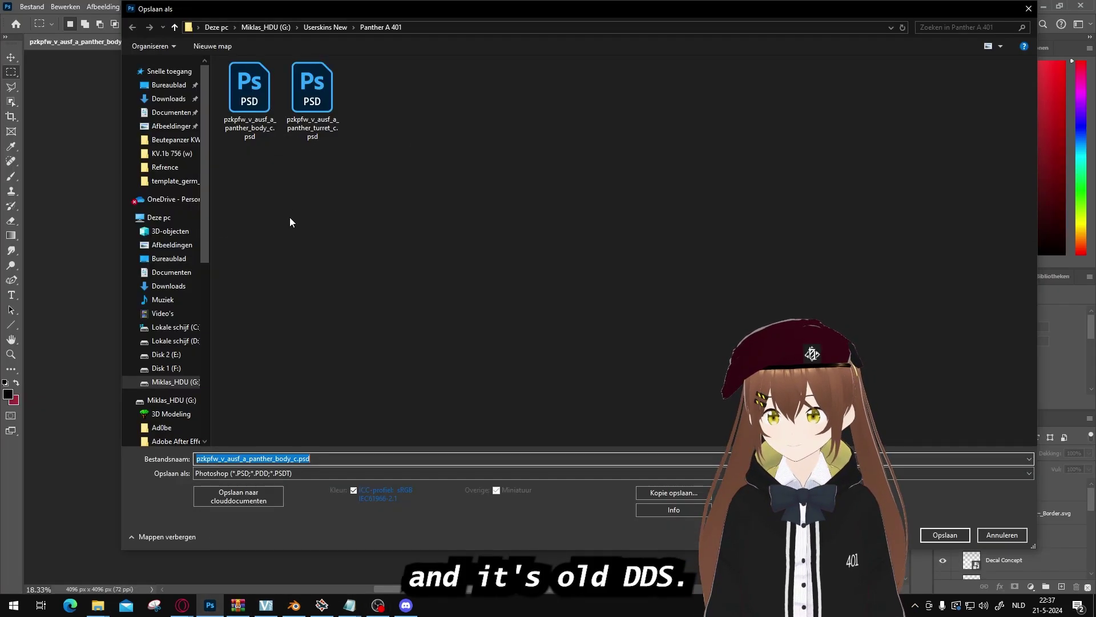
{"action": "left_click", "coordinate": [430, 26]}
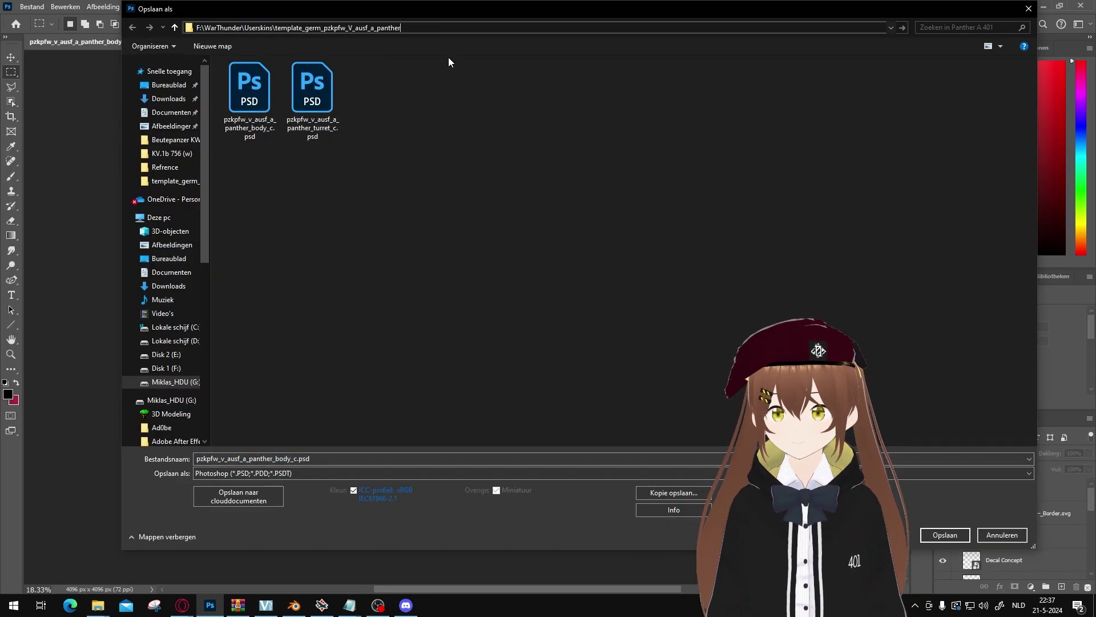
{"action": "left_click", "coordinate": [234, 474]}
{"action": "left_click", "coordinate": [328, 444]}
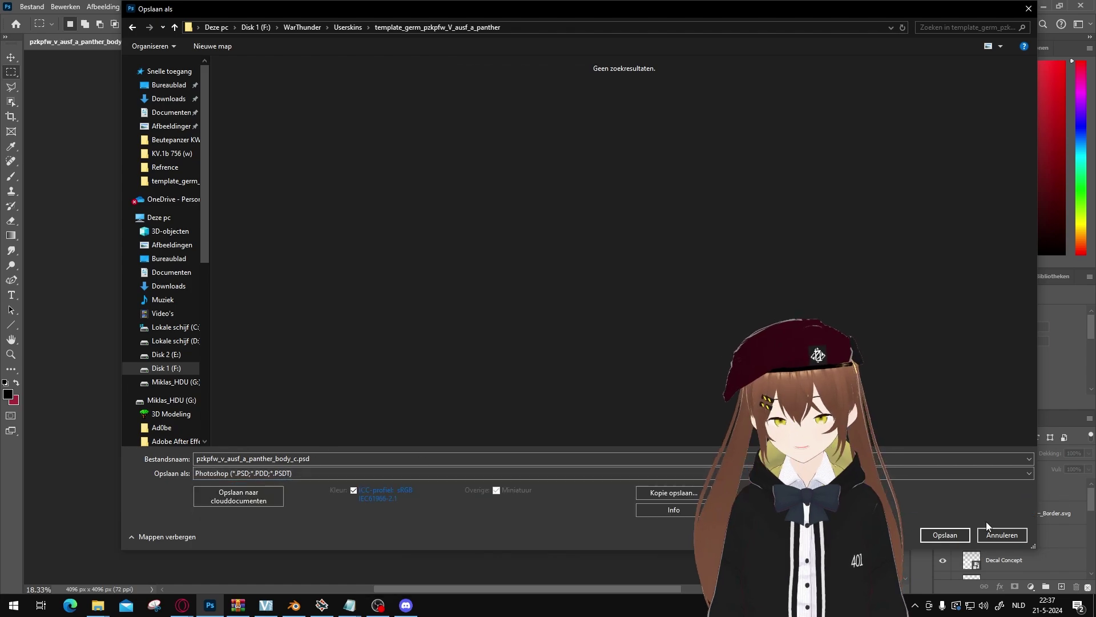
{"action": "key", "text": "Escape"}
Step: Save a DDS copy of the body texture over pzkpfw_v_ausf_a_panther_body_c.dds in F:\WarThunder\Userskins\template_germ_pzkpfw_V_ausf_a_panther
{"action": "left_click", "coordinate": [32, 7]}
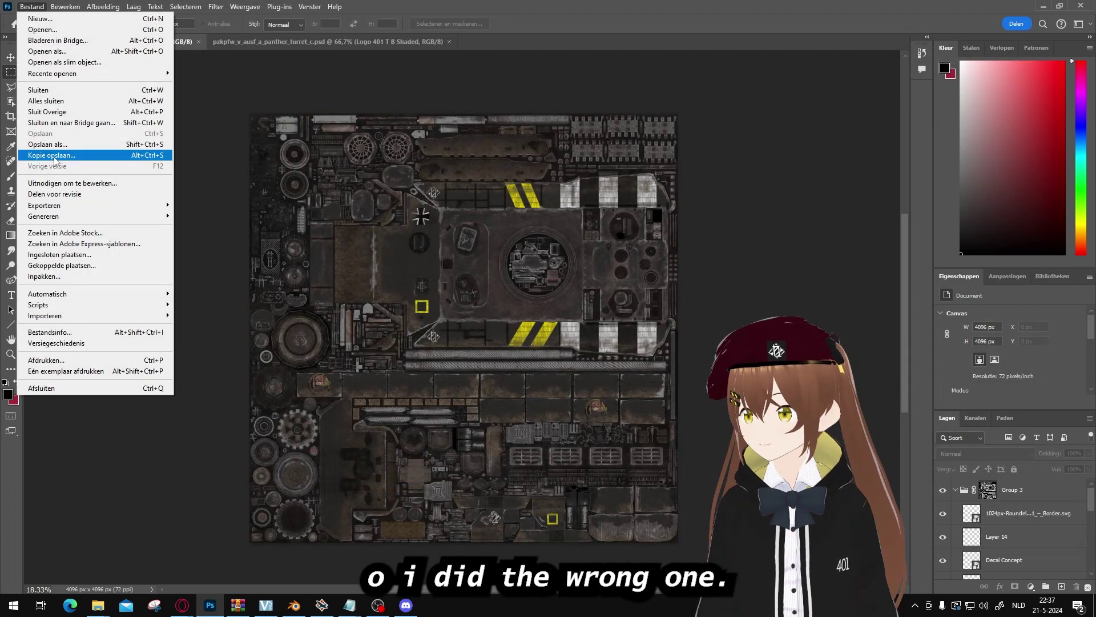
{"action": "left_click", "coordinate": [41, 156]}
{"action": "left_click", "coordinate": [260, 473]}
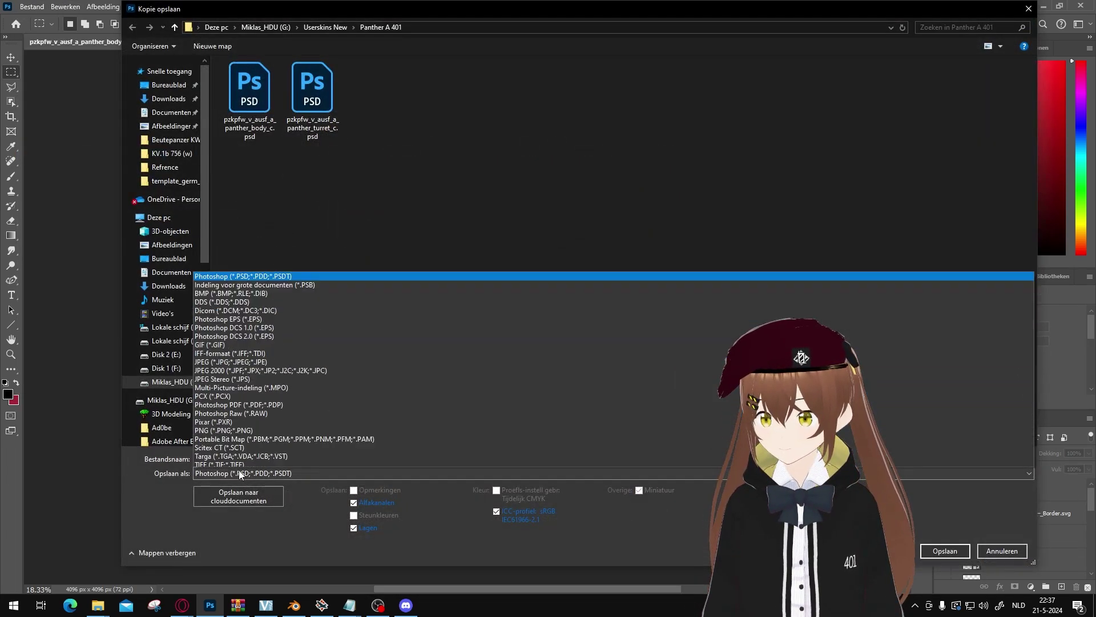
{"action": "left_click", "coordinate": [245, 289]}
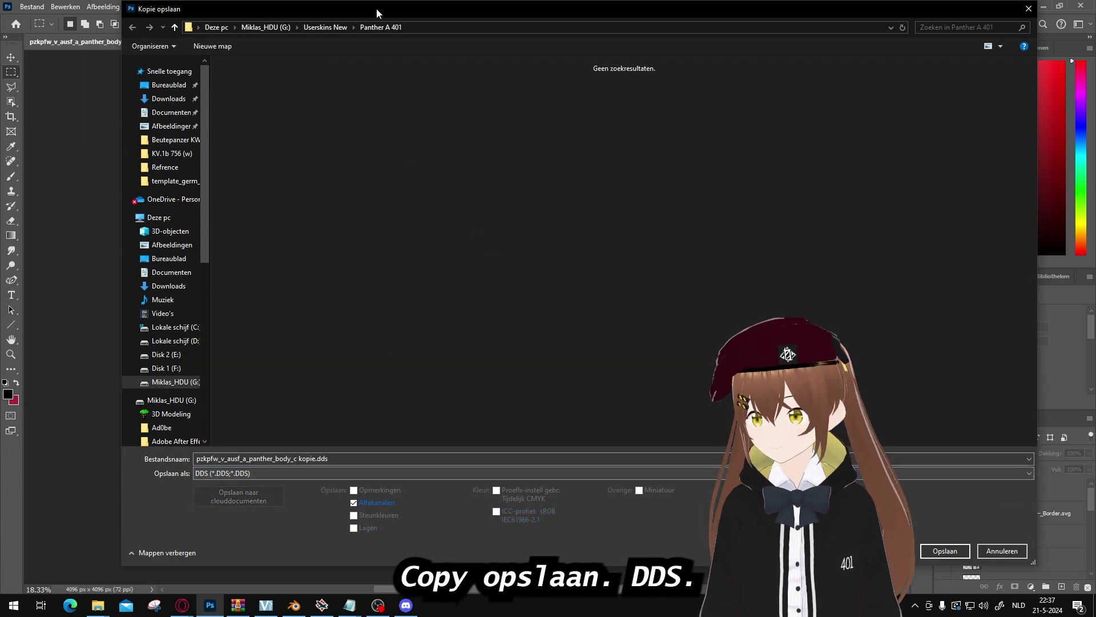
{"action": "left_click", "coordinate": [440, 28]}
{"action": "type", "text": "F:\\WarThunder\\Userskins\\template_germ_pzkpfw_V_ausf_a_panther"}
{"action": "key", "text": "Return"}
{"action": "left_click", "coordinate": [268, 91]}
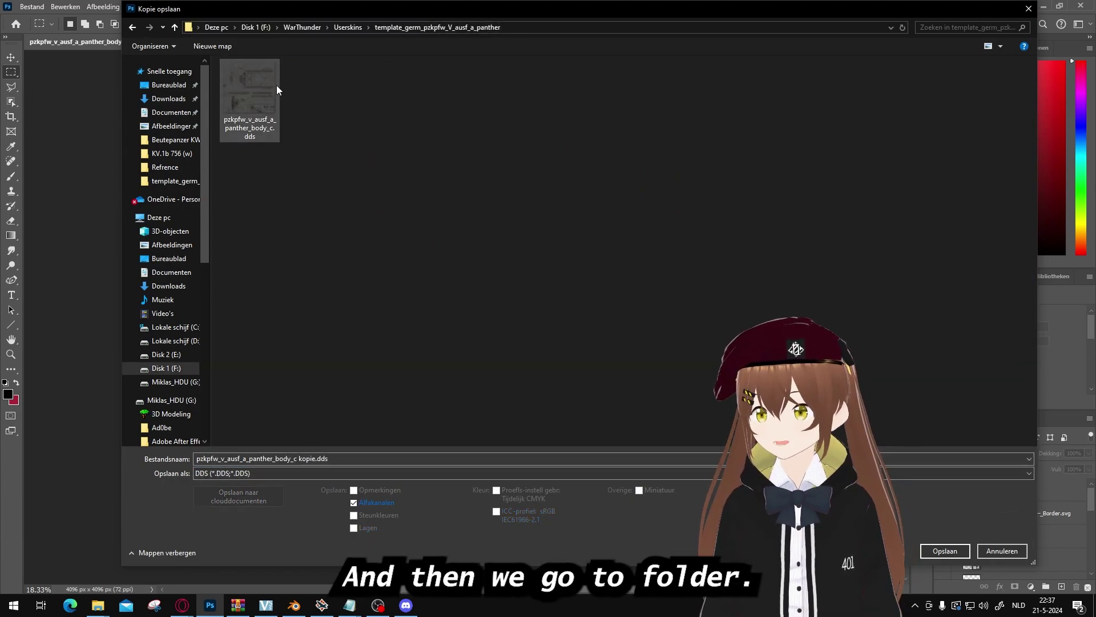
{"action": "left_click", "coordinate": [939, 551]}
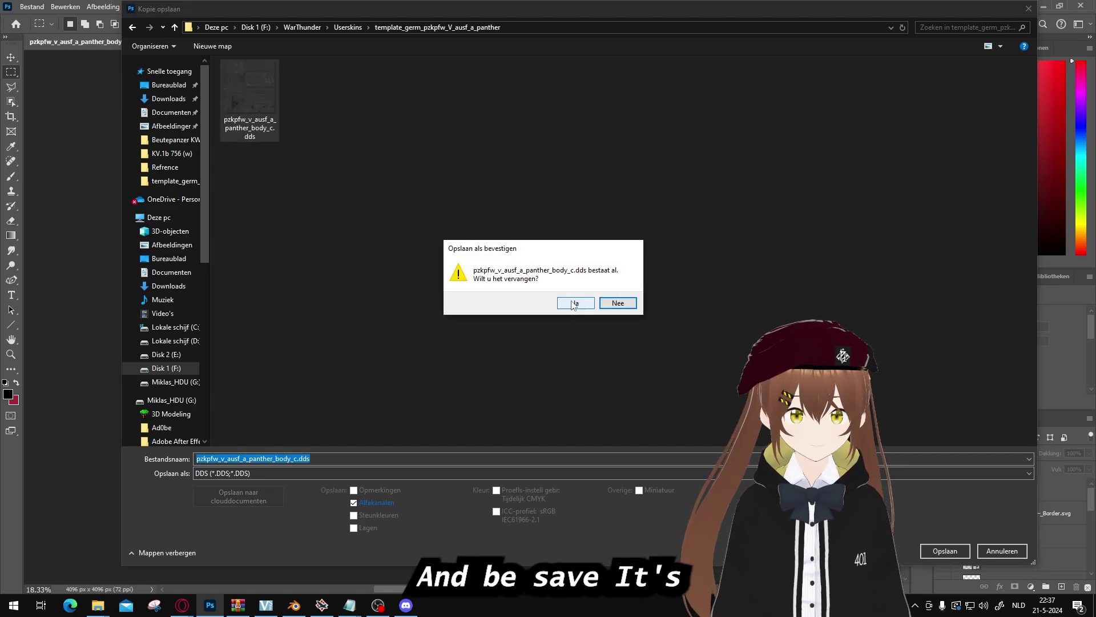
{"action": "left_click", "coordinate": [576, 306]}
Step: Export the DDS in DXT5 format with mipmaps off and the alpha channel set to None
{"action": "left_click", "coordinate": [560, 211]}
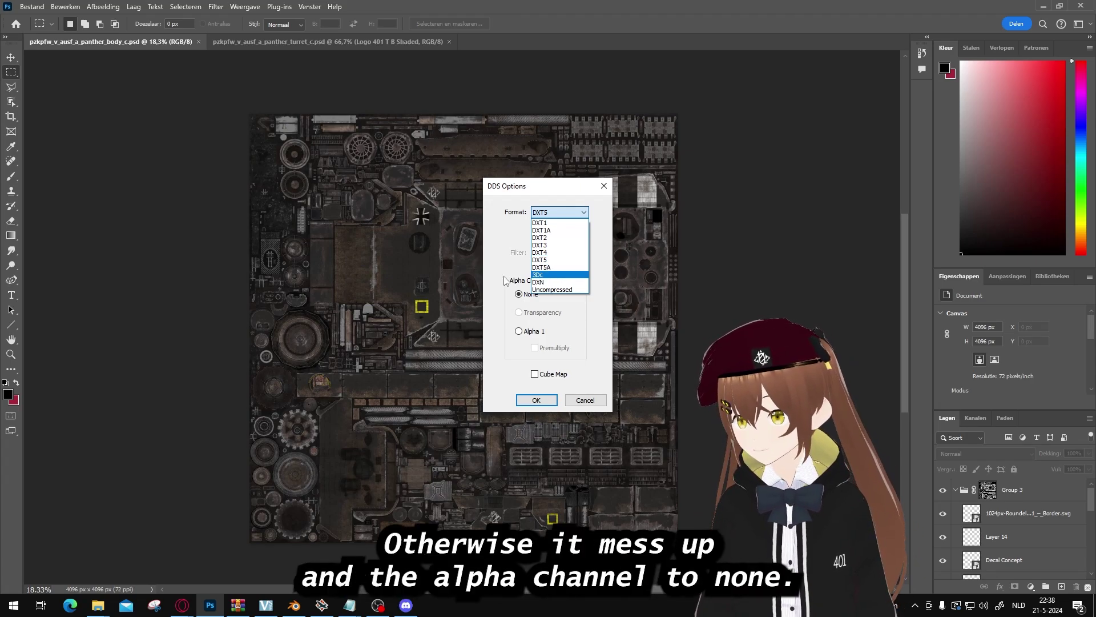
{"action": "left_click", "coordinate": [573, 261]}
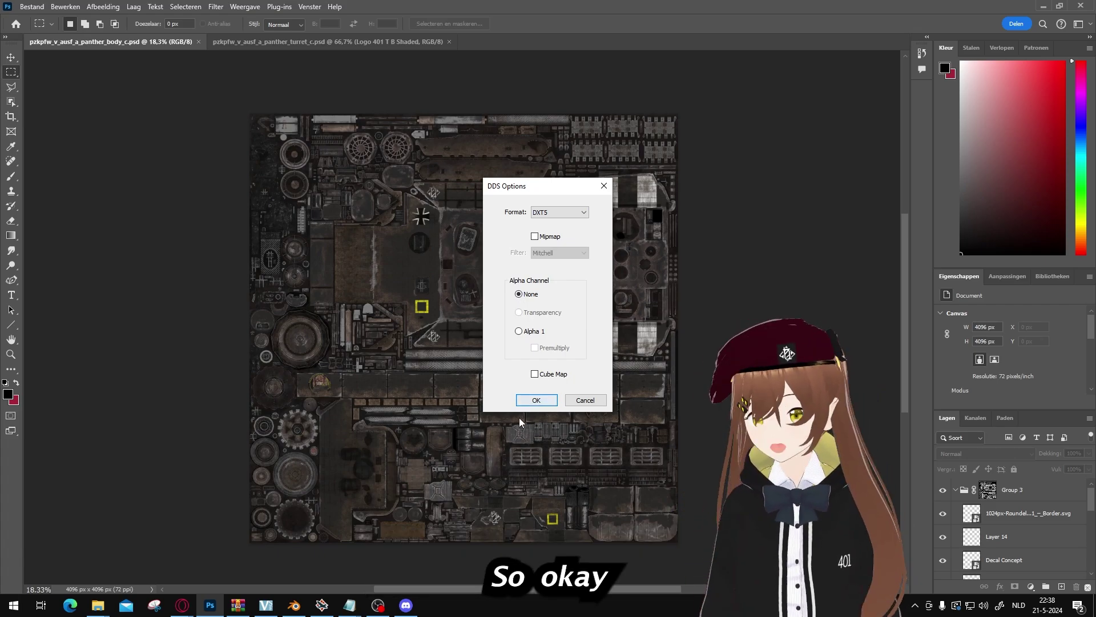
{"action": "left_click", "coordinate": [534, 399]}
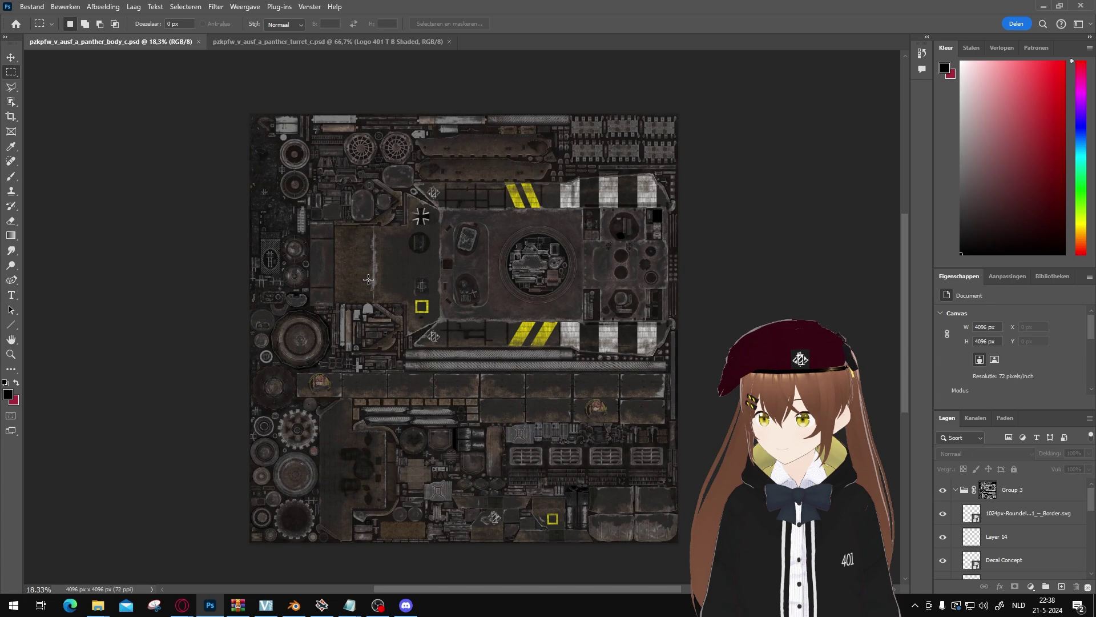
Step: Switch to the skin's folder in File Explorer and copy the body texture's full file name, including the .dds extension
{"action": "mouse_move", "coordinate": [96, 609]}
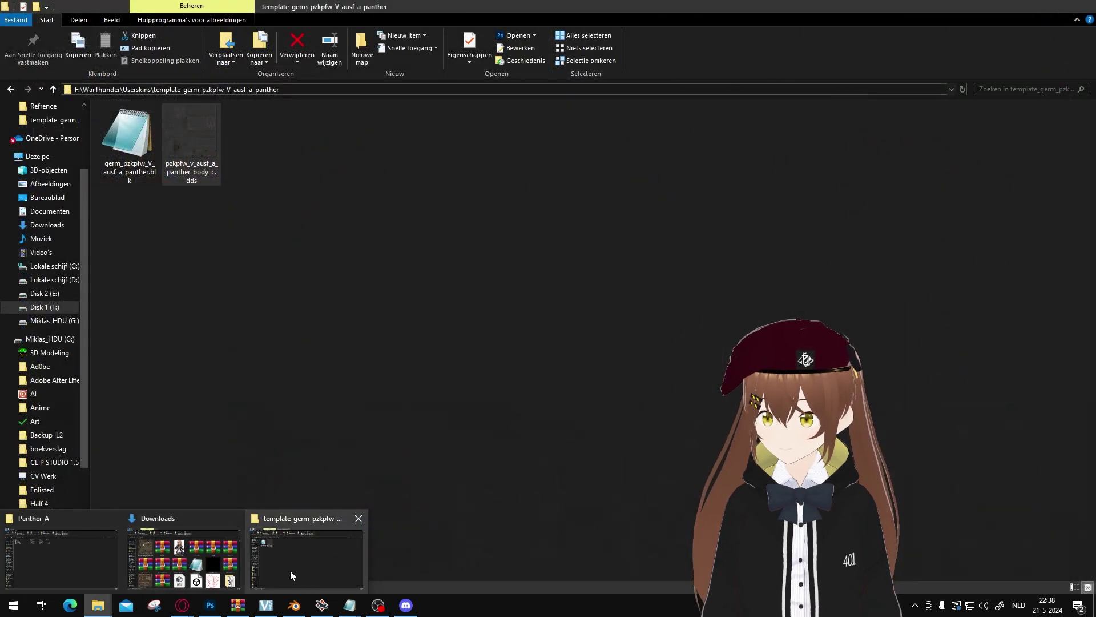
{"action": "left_click", "coordinate": [290, 571]}
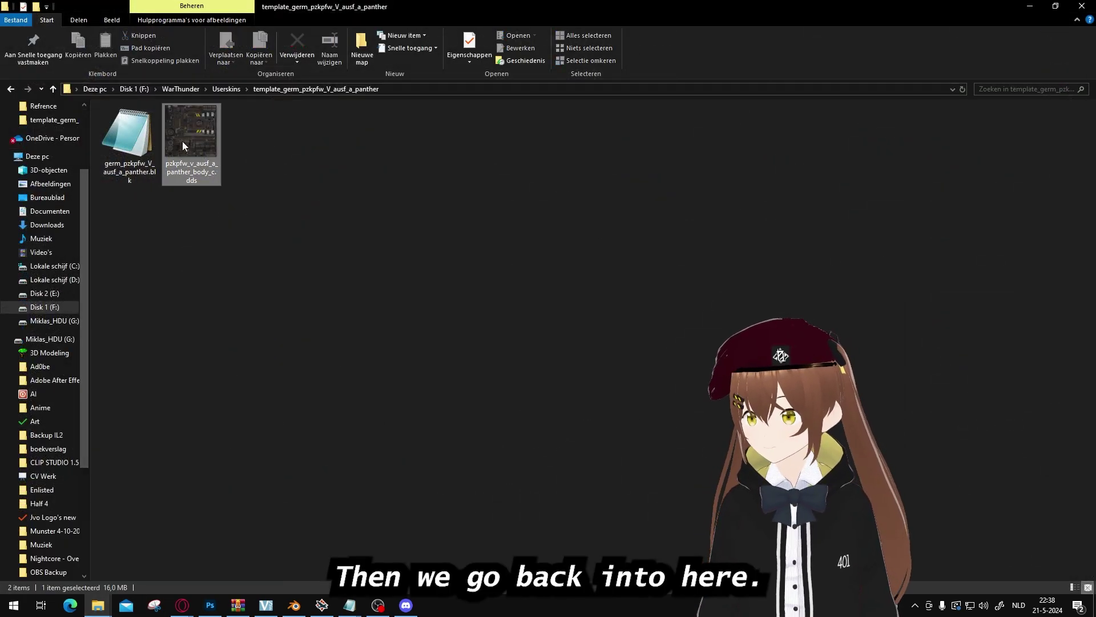
{"action": "left_click", "coordinate": [210, 174]}
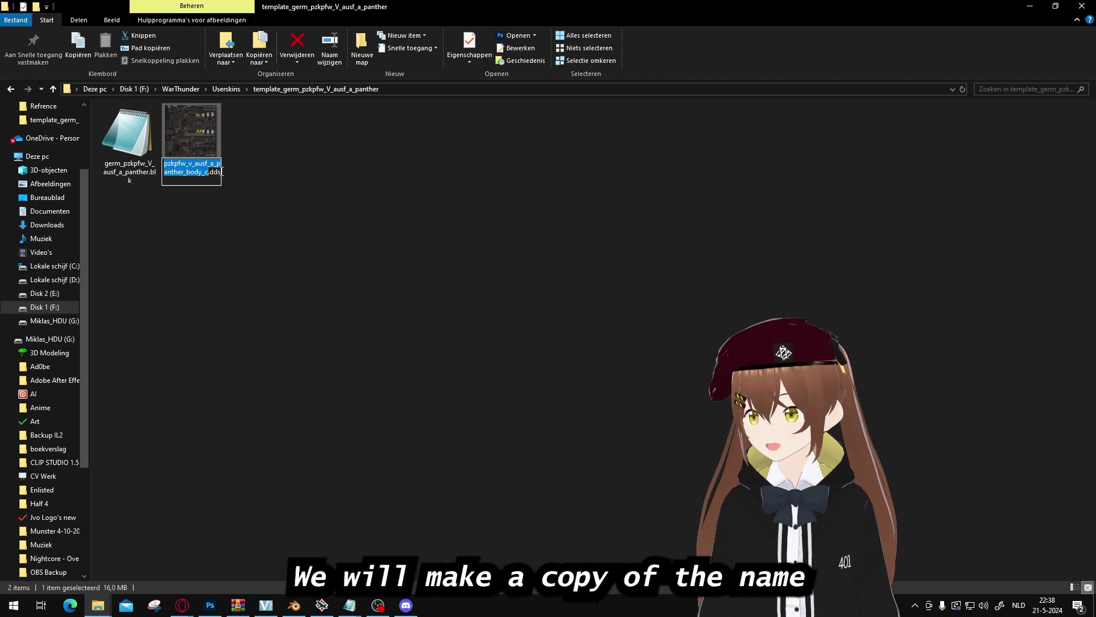
{"action": "double_click", "coordinate": [183, 171]}
{"action": "key", "text": "ctrl+c"}
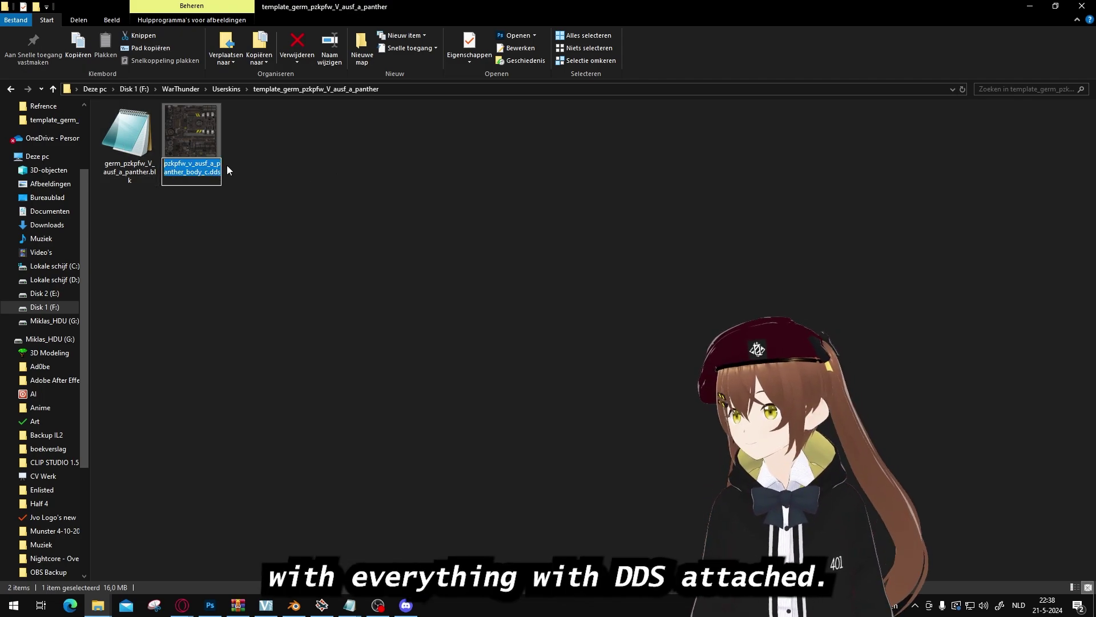
Step: In germ_pzkpfw_V_ausf_a_panther.blk, set the body texture's "to" entry to pzkpfw_v_ausf_a_panther_body_c.dds and save the file
{"action": "double_click", "coordinate": [130, 148]}
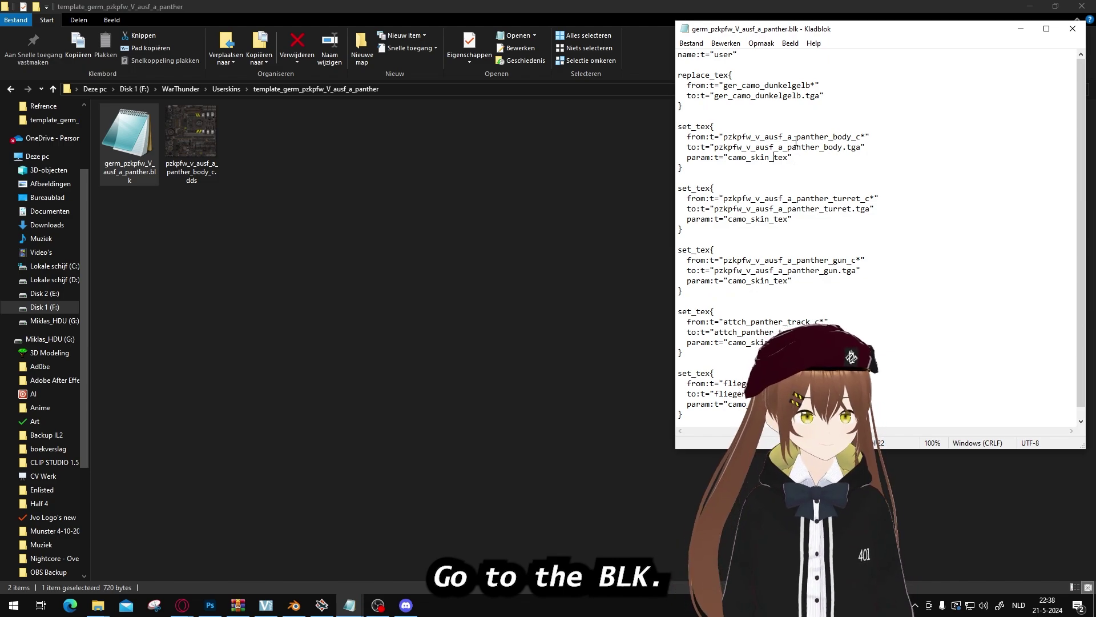
{"action": "left_click", "coordinate": [820, 137]}
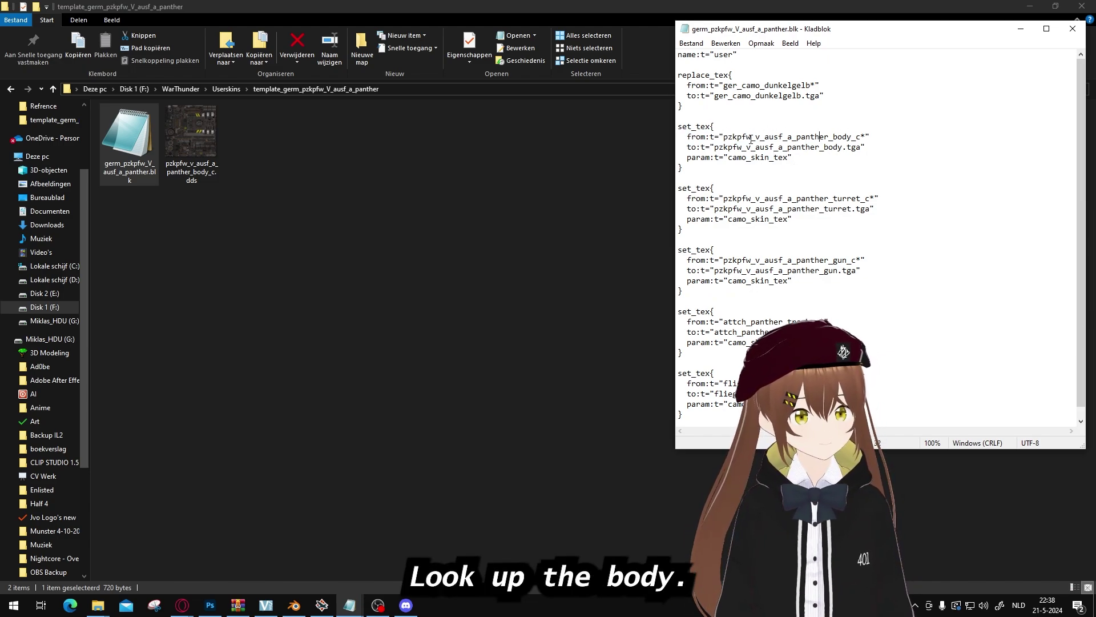
{"action": "left_click_drag", "start_coordinate": [750, 138], "coordinate": [842, 140]}
{"action": "left_click_drag", "start_coordinate": [715, 148], "coordinate": [862, 147]}
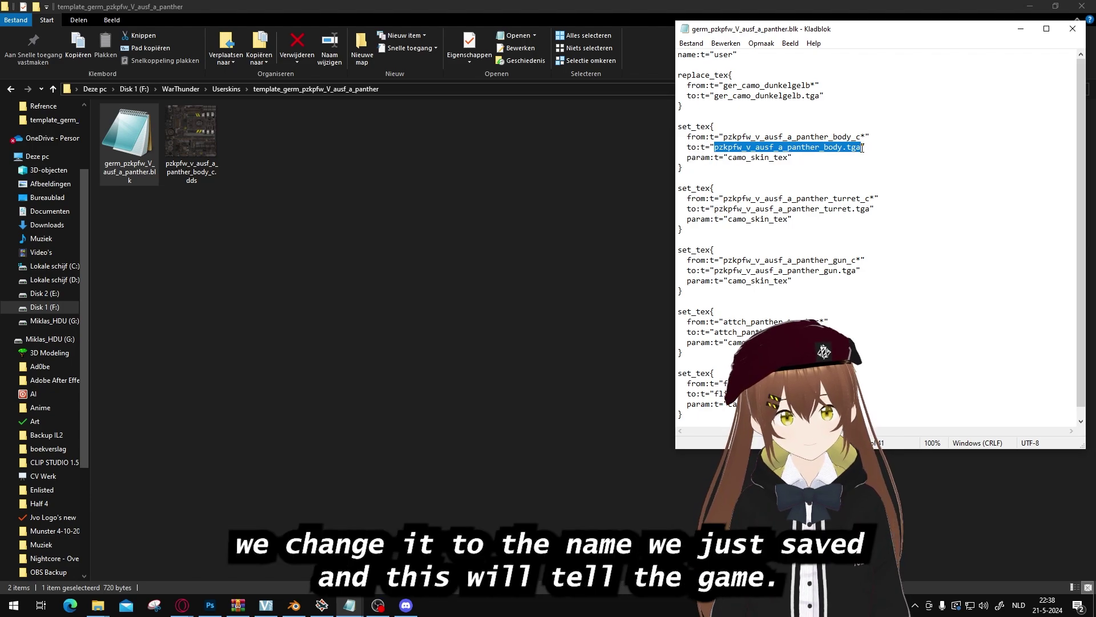
{"action": "key", "text": "ctrl+v"}
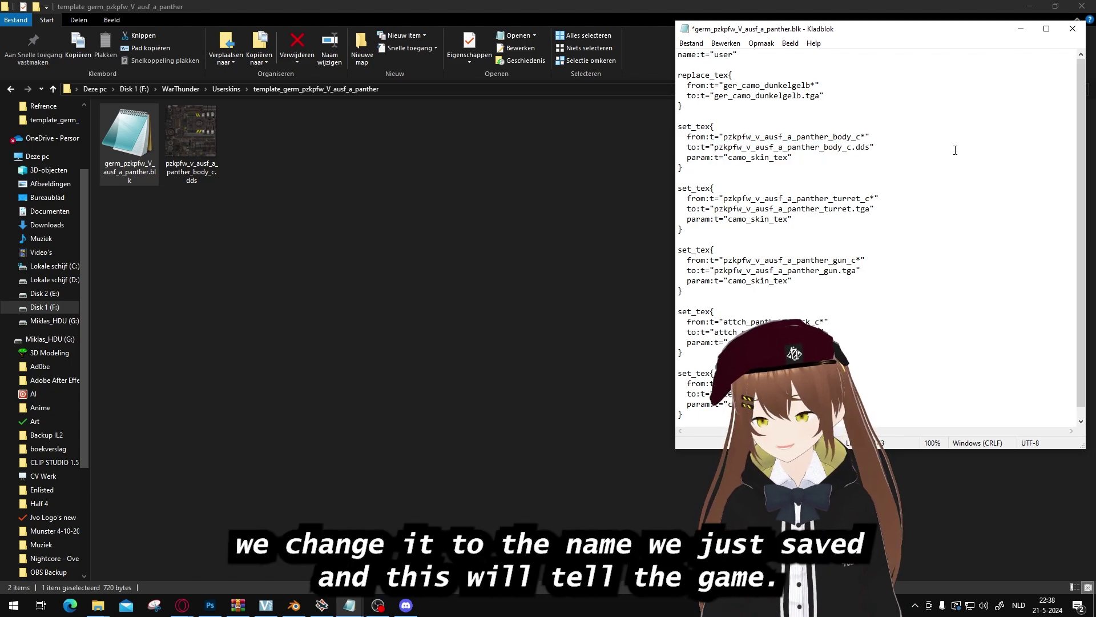
{"action": "key", "text": "ctrl+s"}
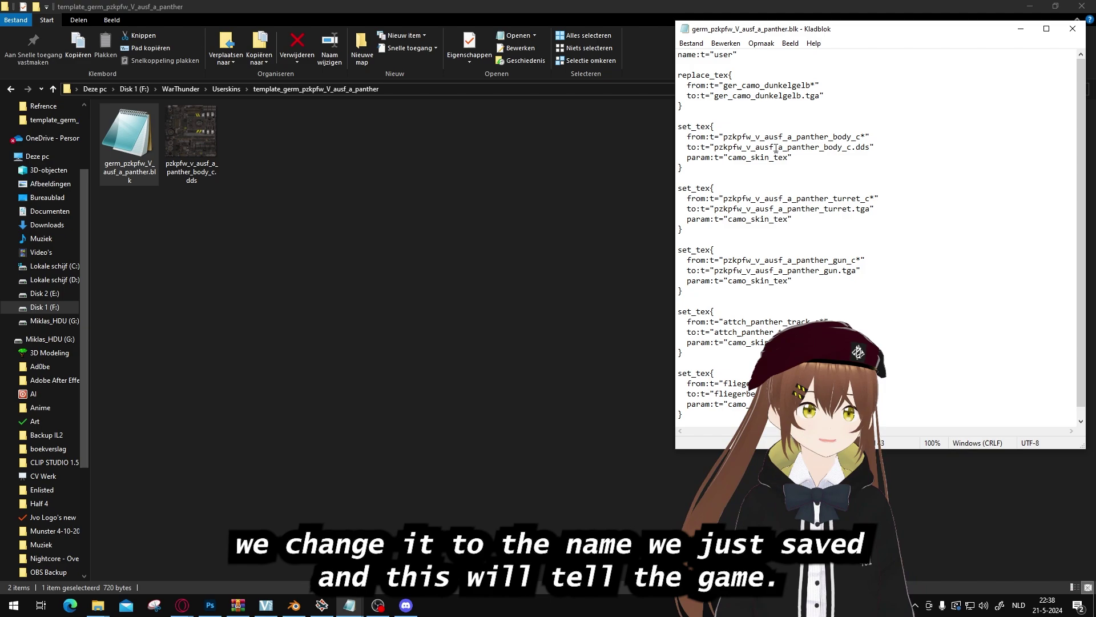
Step: Review the body texture's "from" and "param" lines in the BLK file and close it
{"action": "left_click_drag", "start_coordinate": [727, 137], "coordinate": [837, 137]}
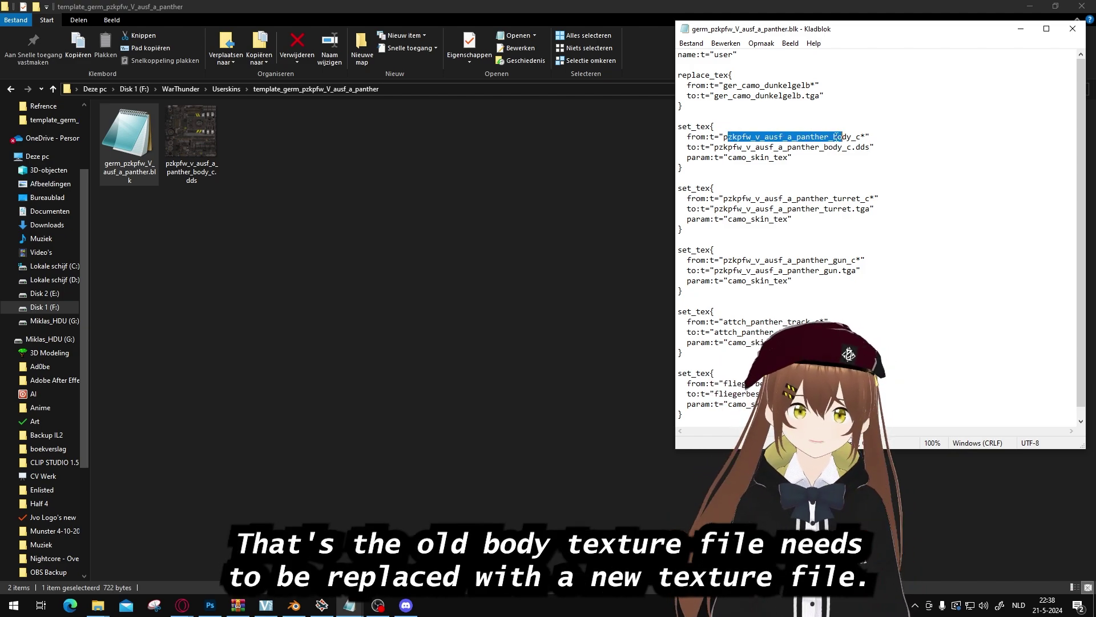
{"action": "left_click_drag", "start_coordinate": [728, 158], "coordinate": [809, 157]}
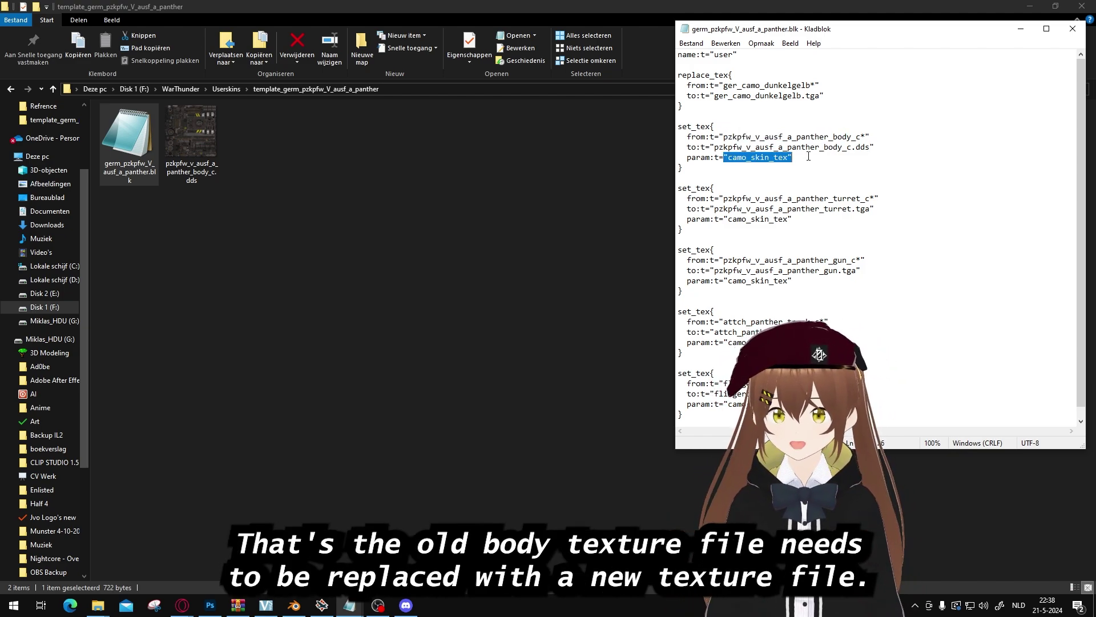
{"action": "left_click", "coordinate": [813, 159]}
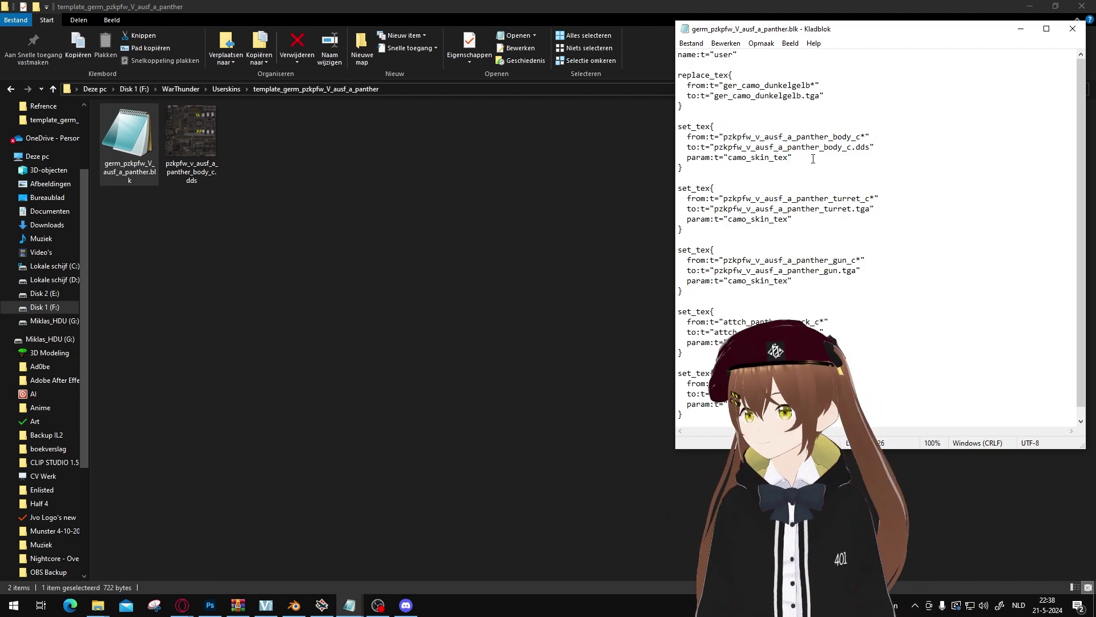
{"action": "left_click", "coordinate": [1073, 29]}
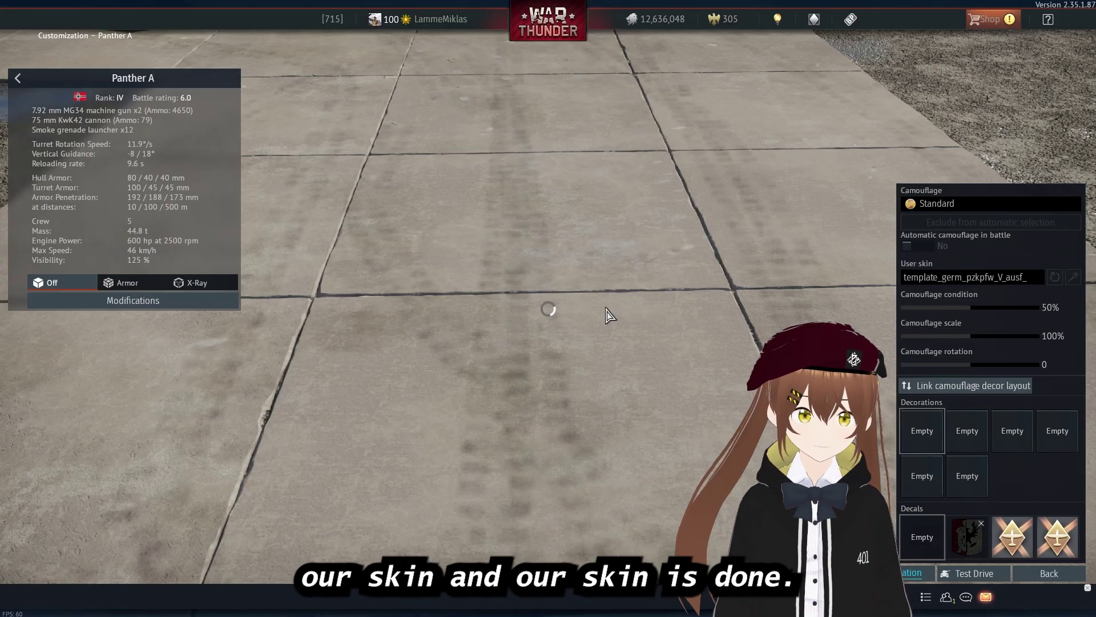
Step: Switch to War Thunder's Panther A customization and inspect the user skin on the tank up close
{"action": "scroll", "coordinate": [571, 314], "scroll_direction": "up", "scroll_amount": 5}
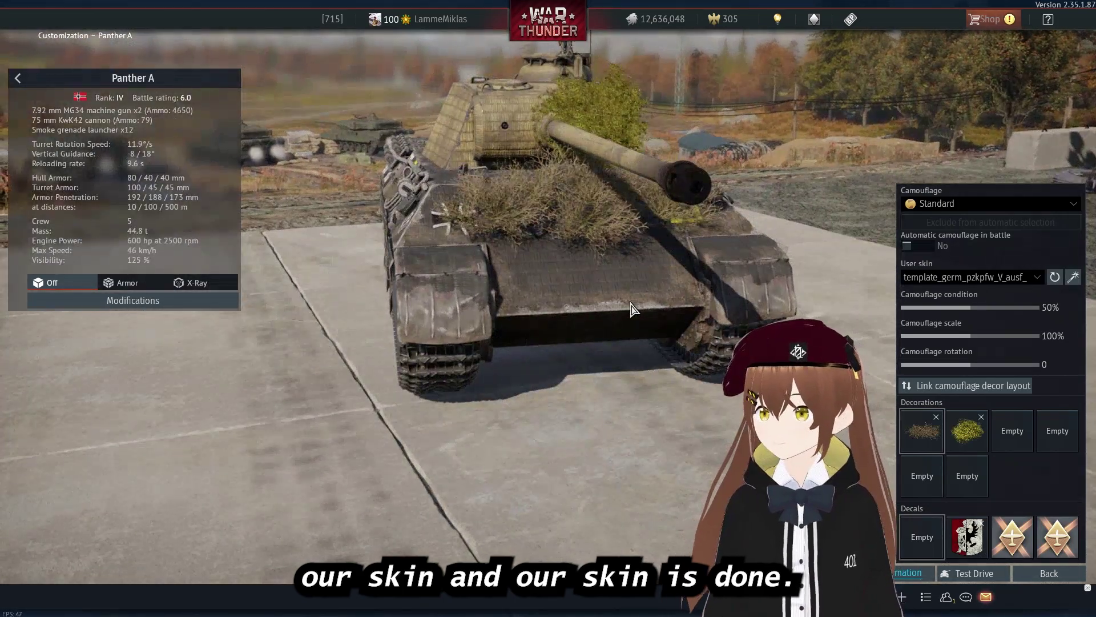